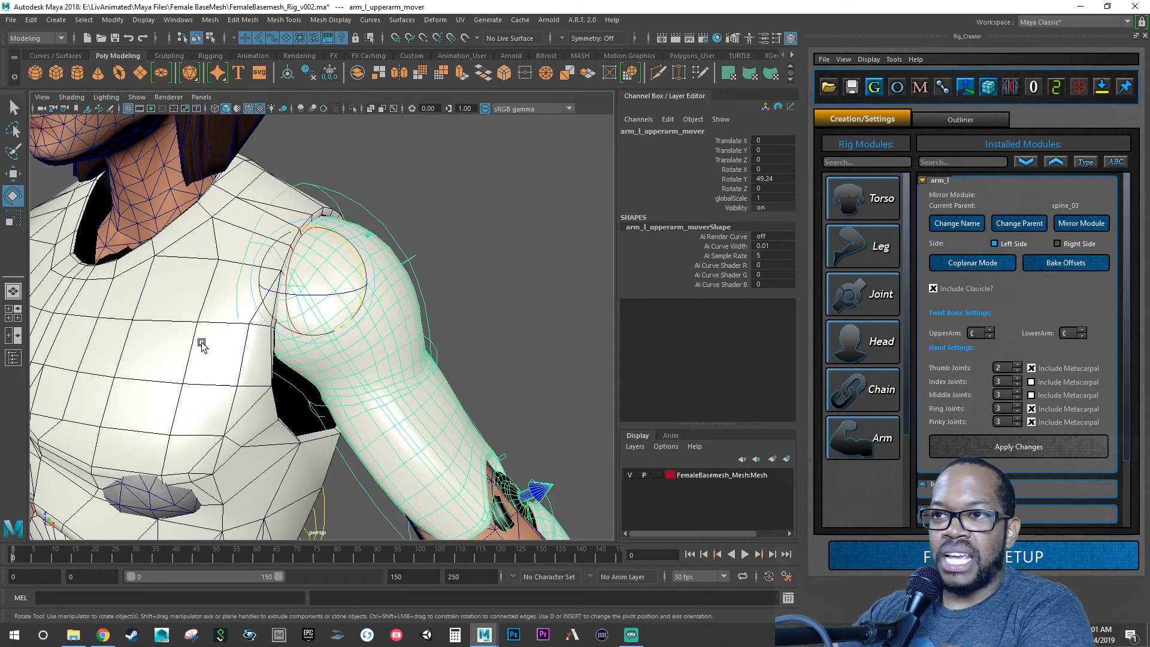
Step: Show the viewport in wireframe and select the left arm's clavicle mover inside the chest
alt+drag(288, 352, 291, 298)
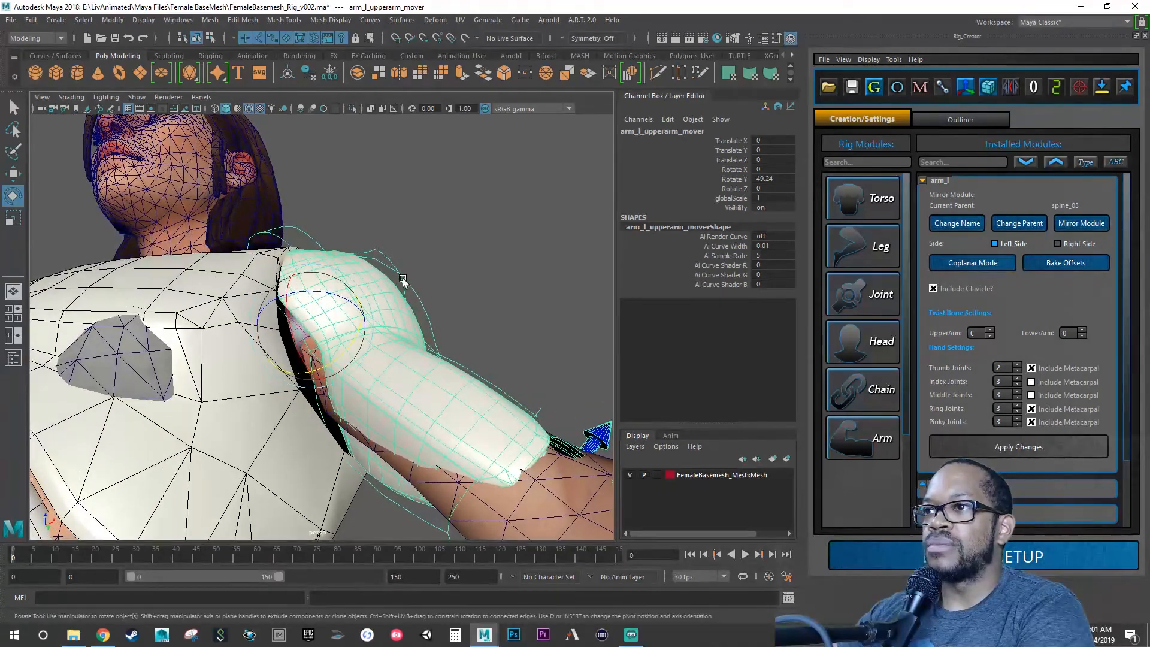
scroll(372, 287, up, 4)
click(352, 304)
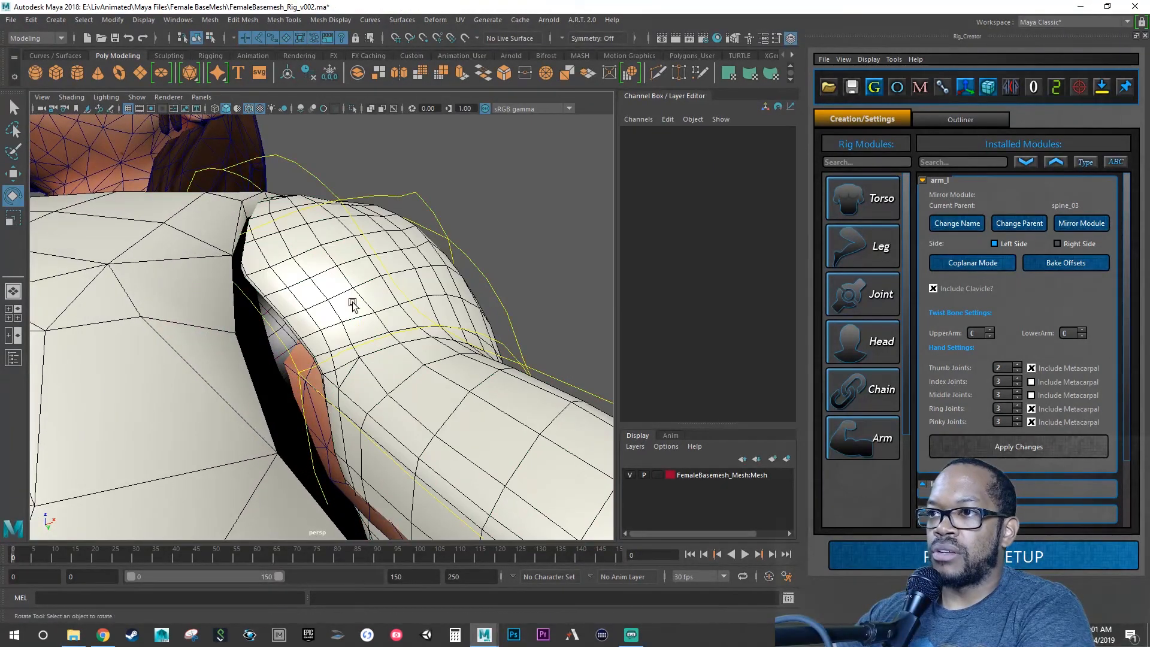
click(278, 352)
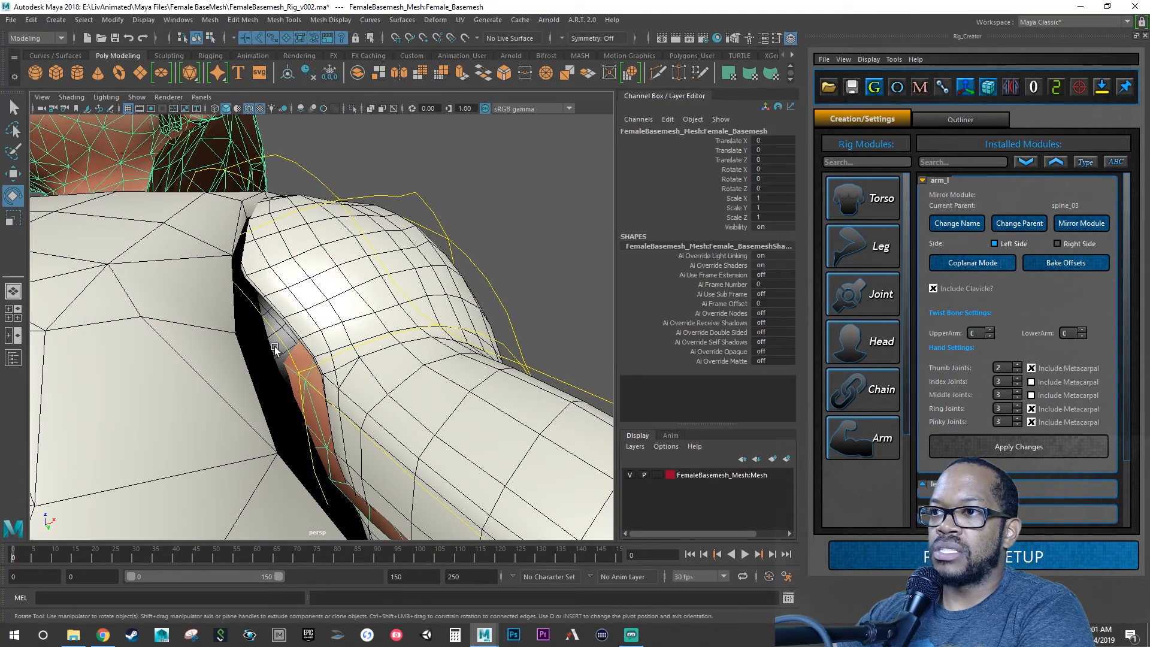
click(499, 268)
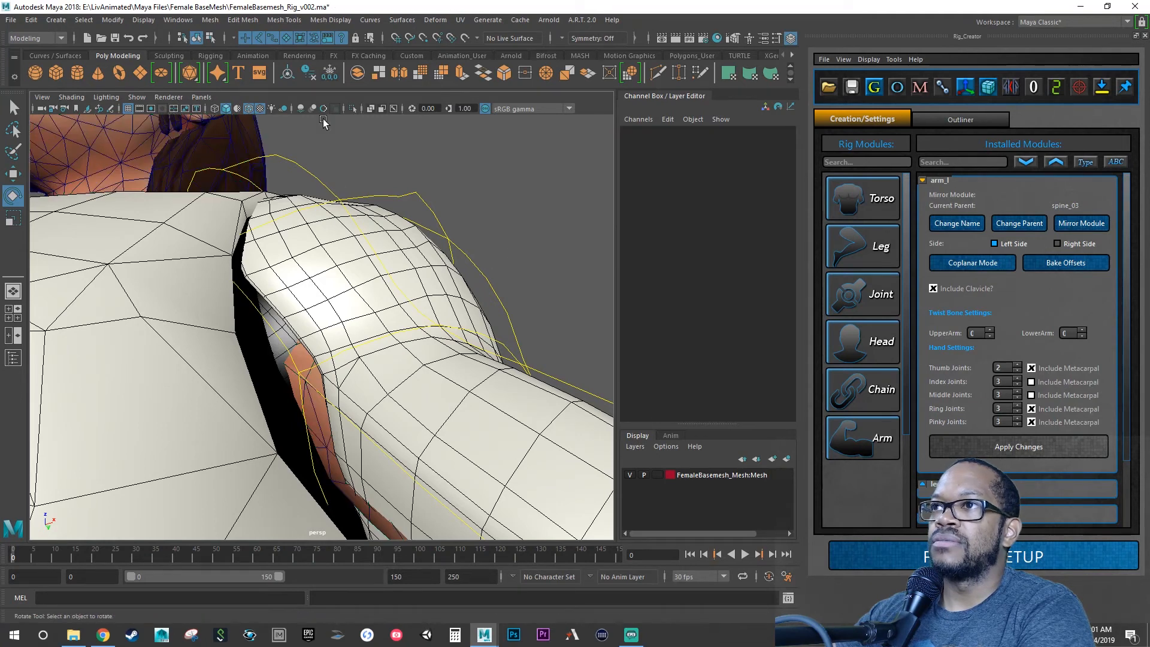
click(214, 109)
mouse_move(240, 290)
alt+mouse_down()
mouse_move(302, 346)
mouse_move(157, 329)
mouse_move(202, 315)
mouse_move(159, 359)
alt+mouse_up()
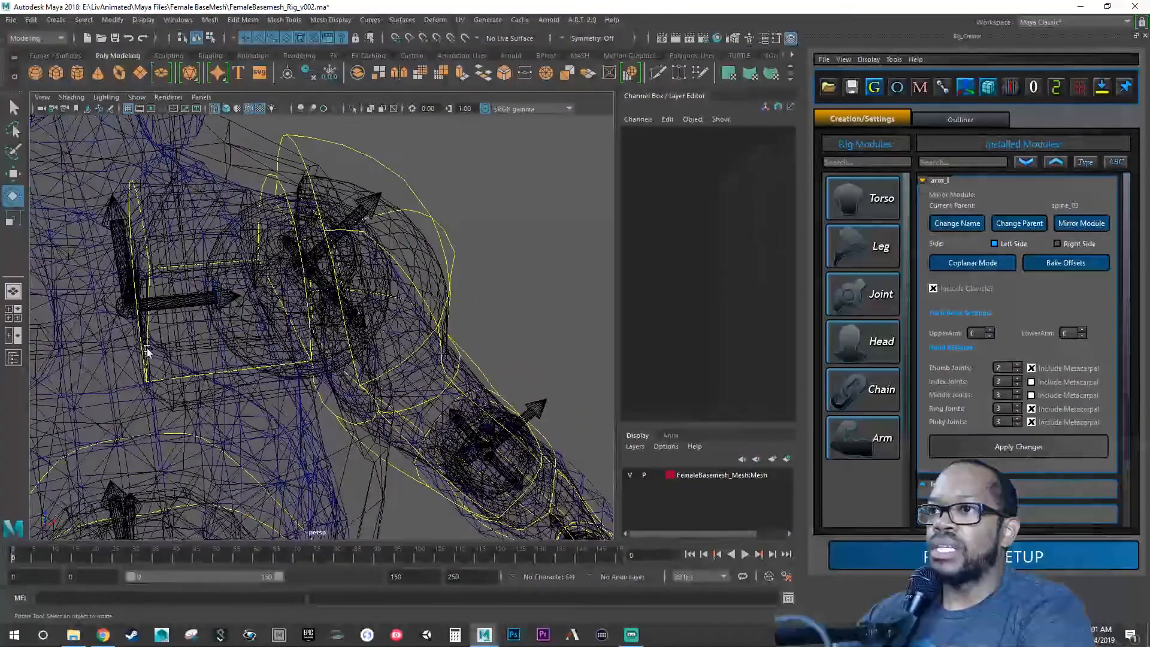
click(144, 361)
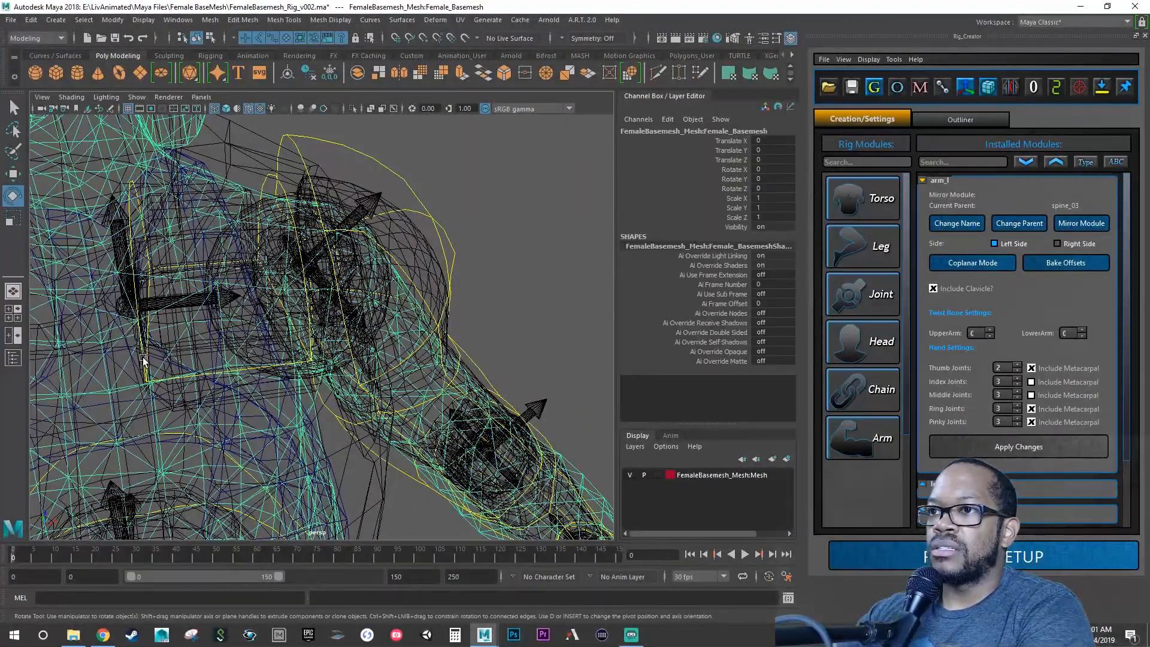
click(148, 293)
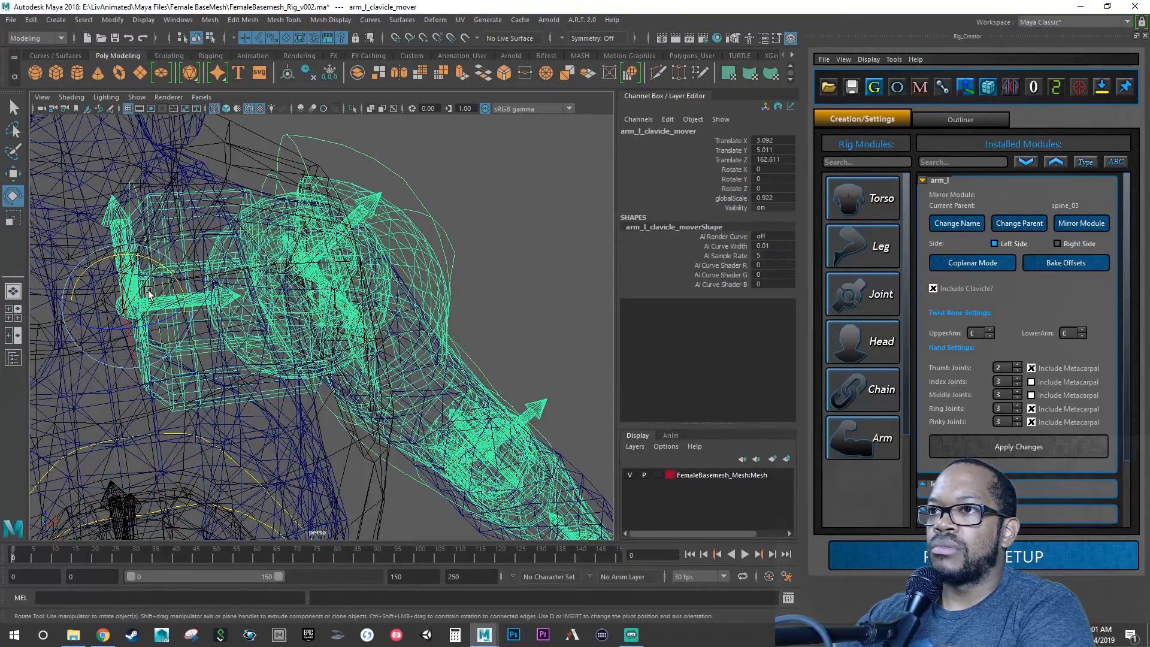
Step: Return the viewport to shaded display and scale the left clavicle mover uniformly to about 0.958
alt+drag(168, 332, 115, 286)
scroll(113, 286, up, 3)
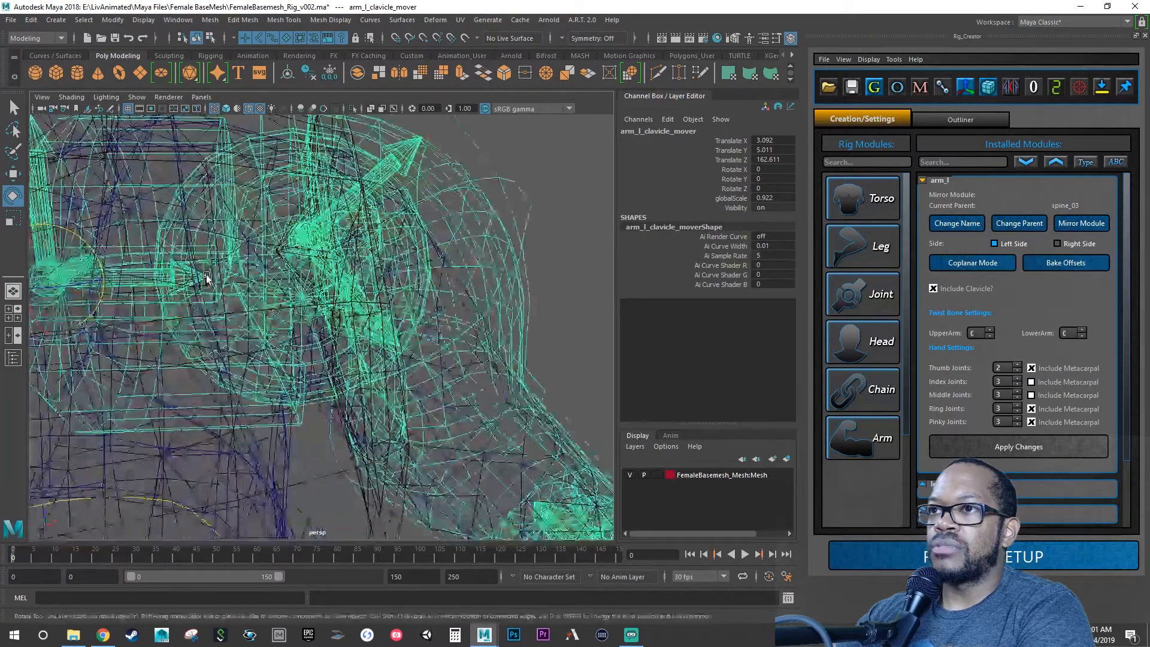
alt+middle_drag(58, 272, 175, 300)
scroll(257, 344, down, 8)
scroll(256, 345, up, 5)
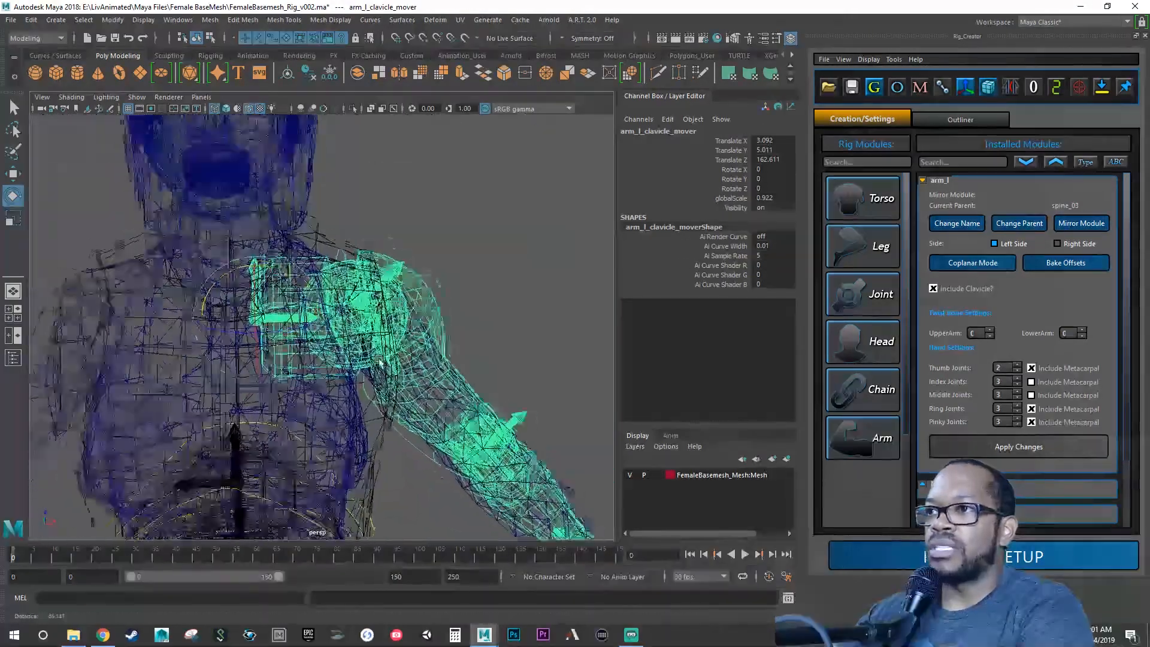
click(226, 109)
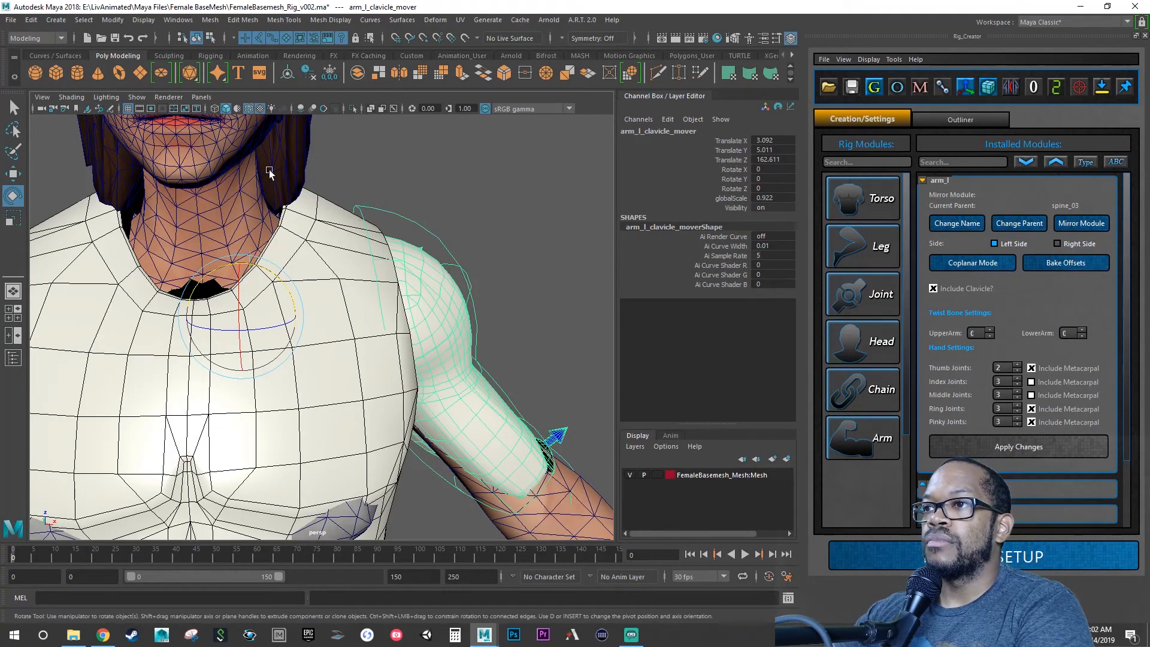
alt+drag(333, 311, 298, 305)
alt+right_drag(298, 305, 283, 308)
key(r)
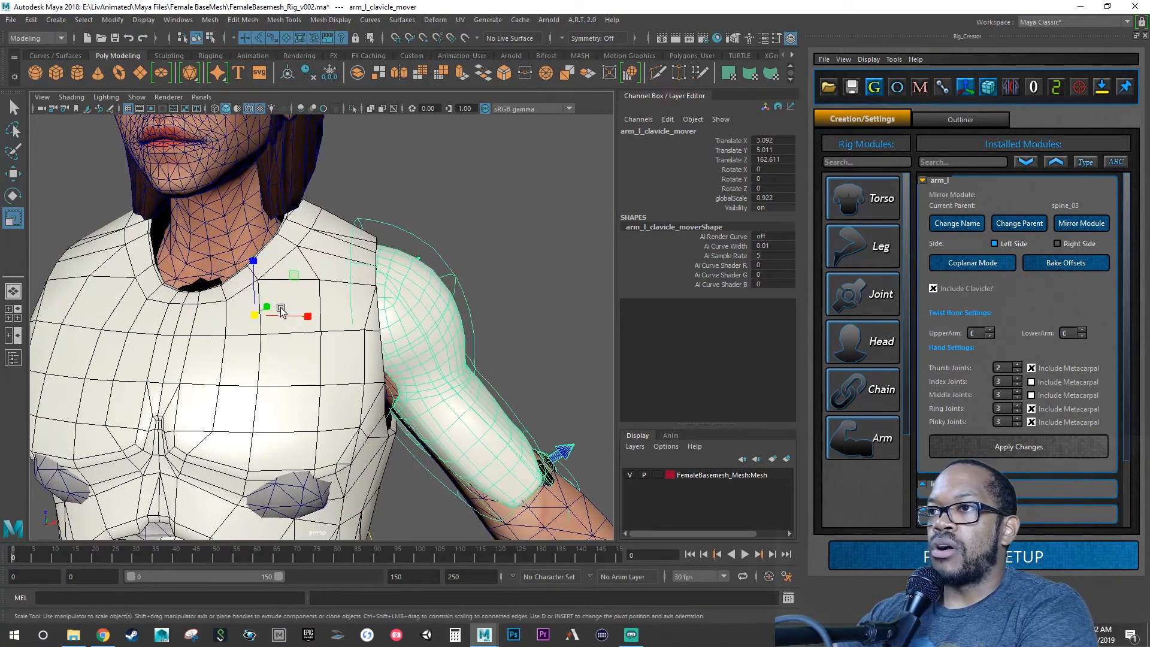
alt+drag(269, 330, 292, 296)
alt+middle_drag(447, 390, 422, 300)
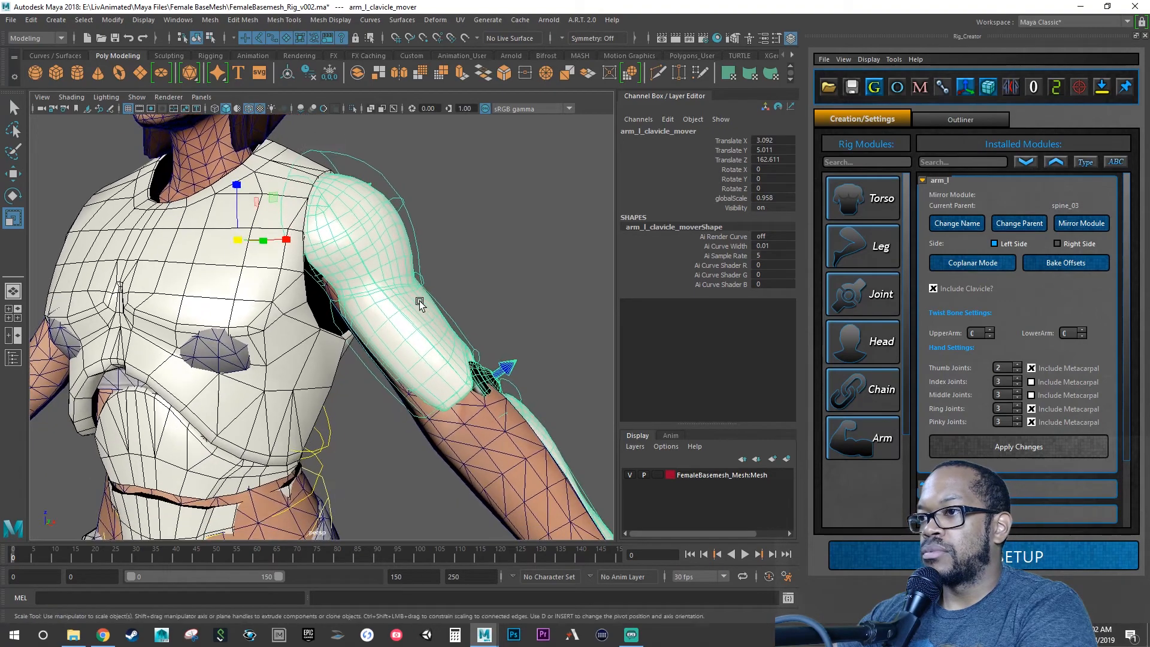
Step: Fine-tune the left clavicle mover's uniform scale to about 0.972, comparing the elbow with the character mesh
alt+drag(421, 300, 424, 318)
alt+middle_drag(425, 320, 330, 263)
alt+right_drag(330, 264, 428, 254)
alt+drag(428, 254, 340, 384)
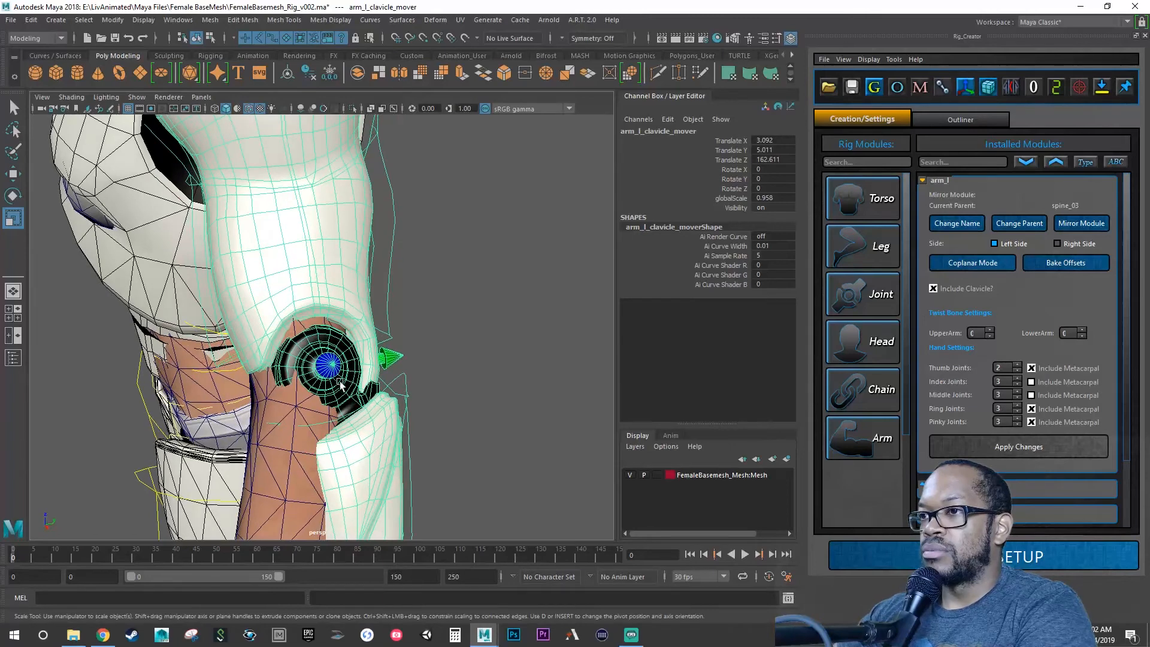
alt+right_drag(302, 361, 196, 353)
alt+middle_drag(284, 340, 324, 382)
drag(303, 179, 306, 177)
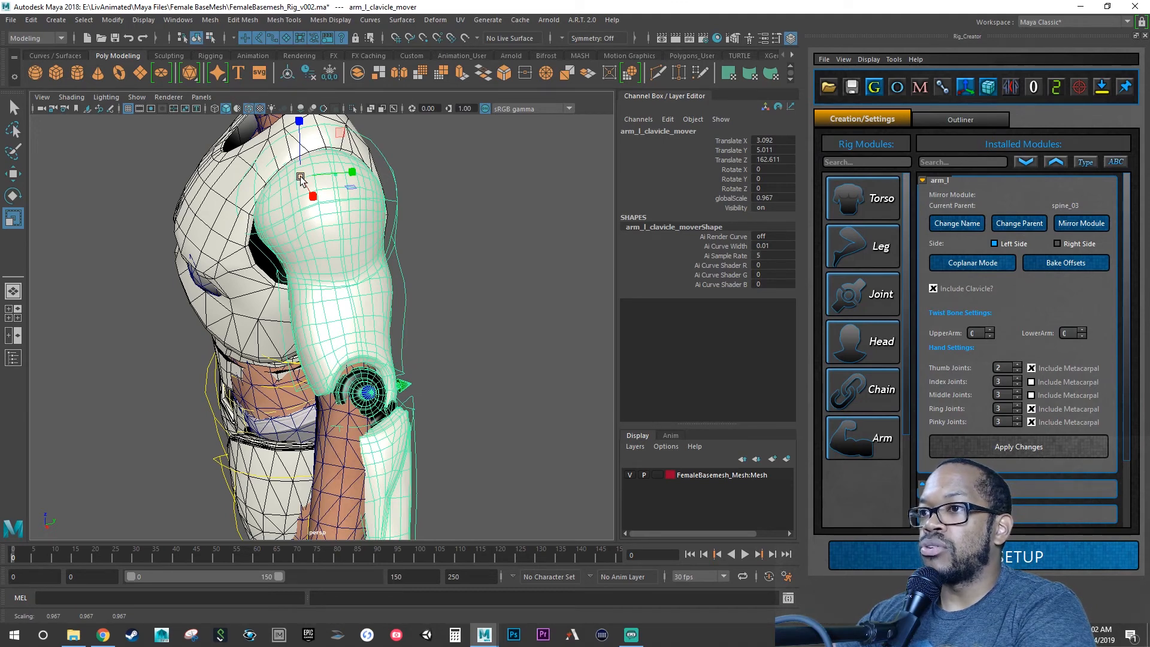
drag(300, 178, 303, 175)
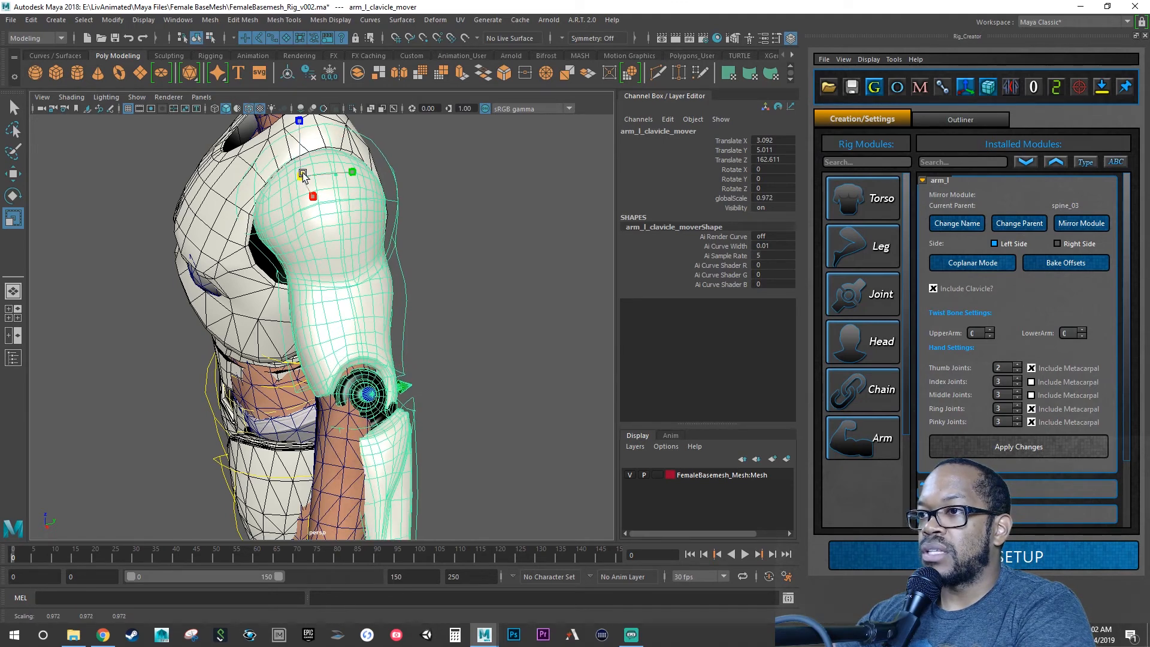
Step: Select the left upper arm mover and set the Rotate tool's axis orientation to Object
alt+drag(331, 251, 341, 273)
alt+middle_drag(347, 282, 368, 123)
alt+right_drag(367, 124, 329, 180)
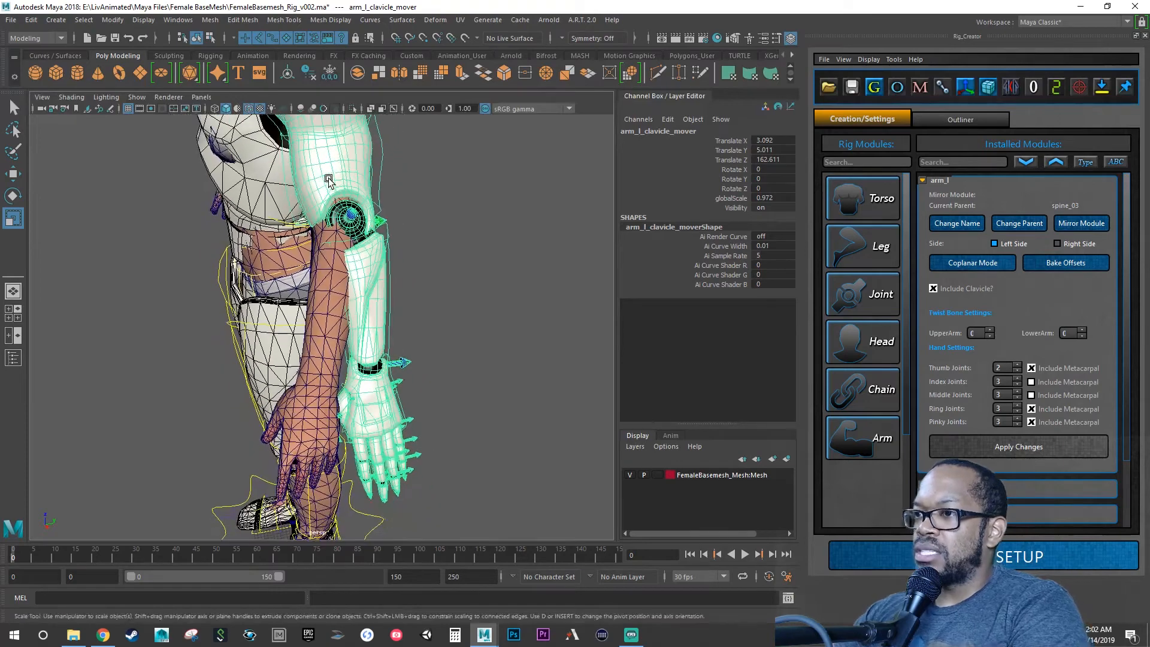
alt+drag(328, 180, 333, 299)
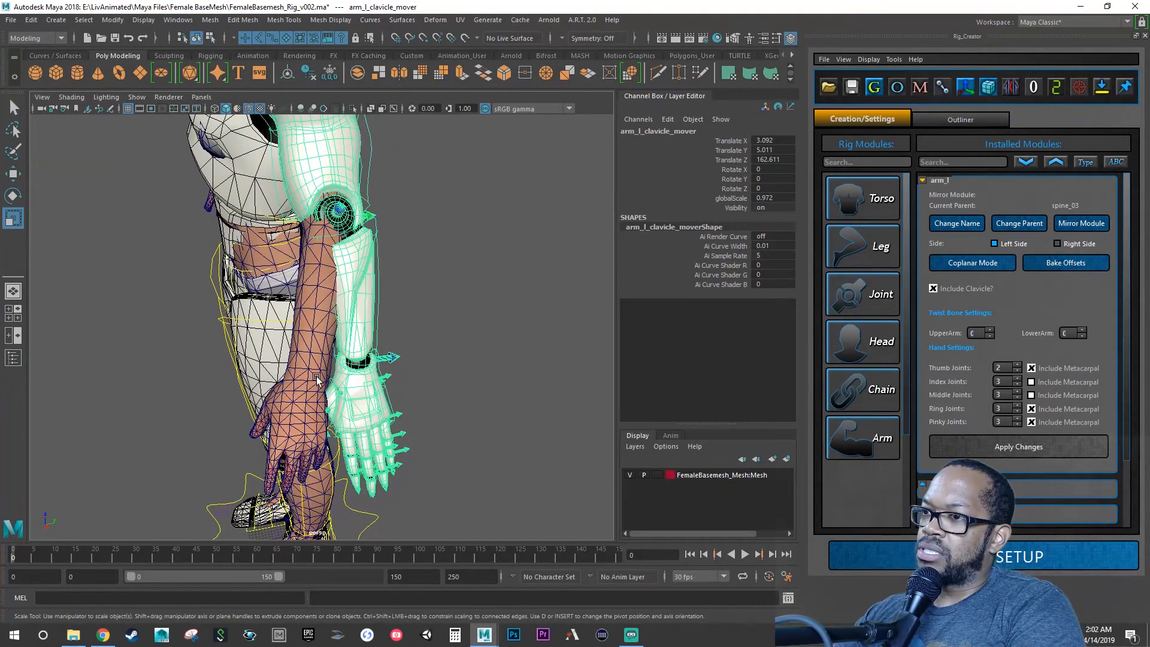
alt+drag(317, 391, 311, 399)
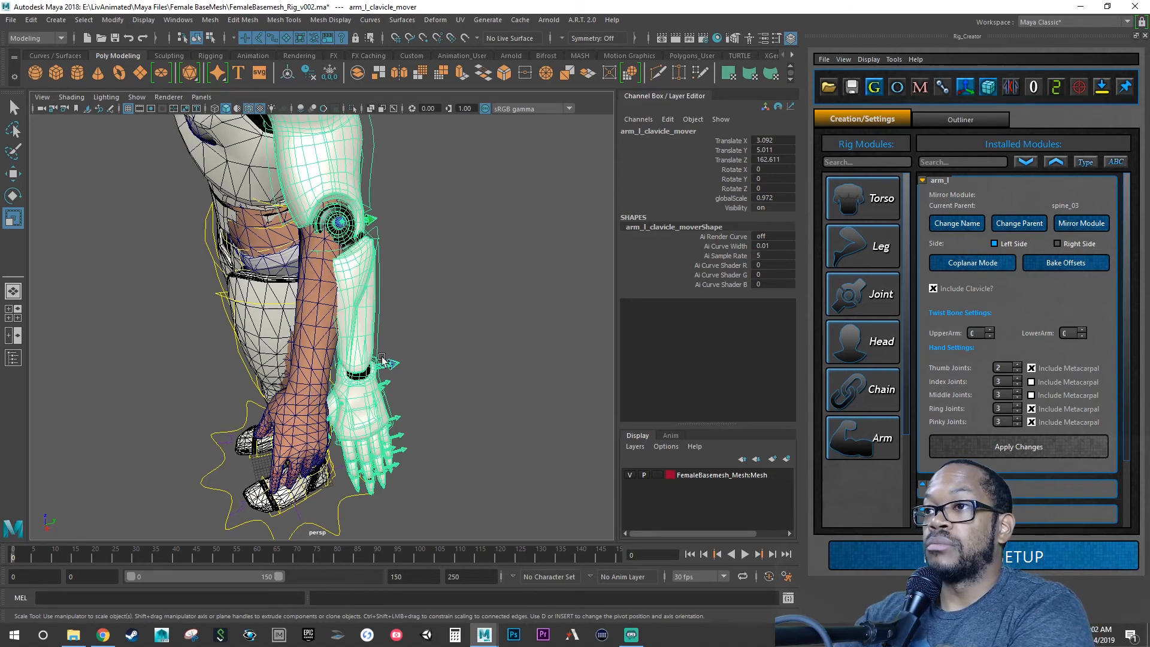
alt+drag(422, 297, 358, 211)
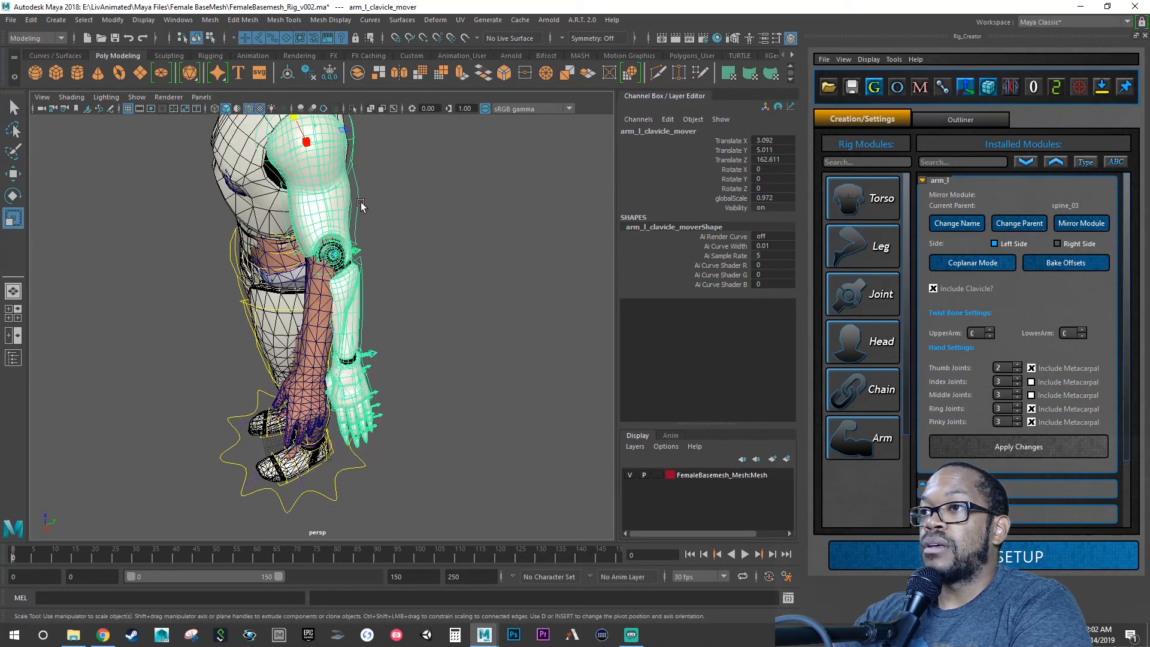
click(360, 207)
key(w)
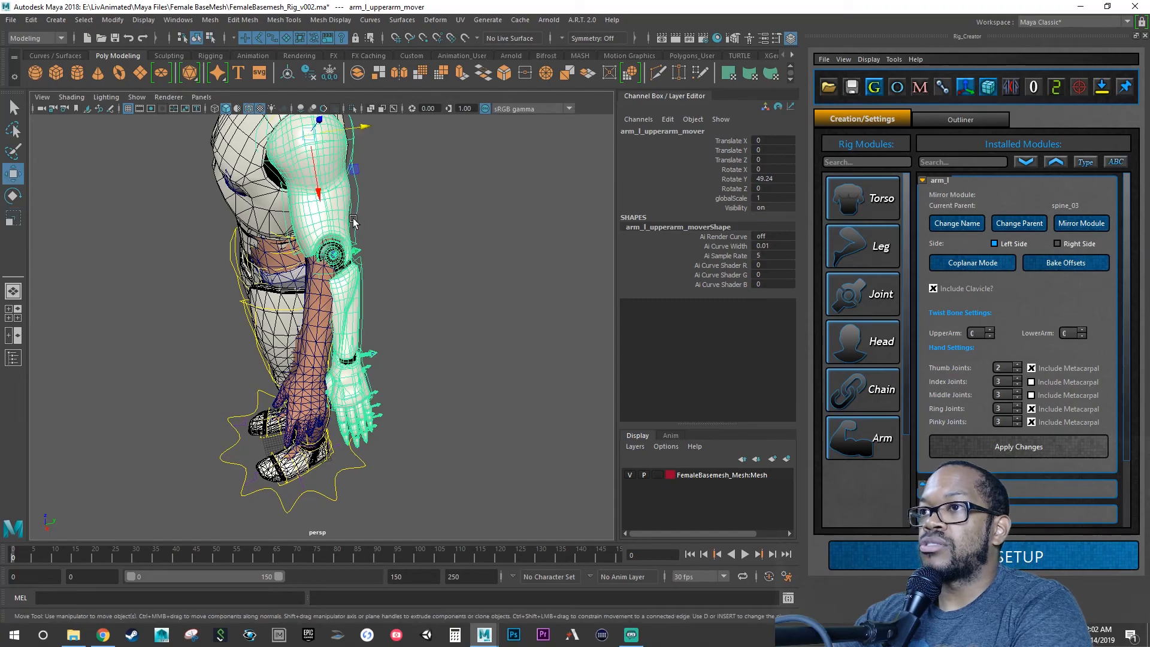
key(e)
alt+drag(329, 216, 405, 198)
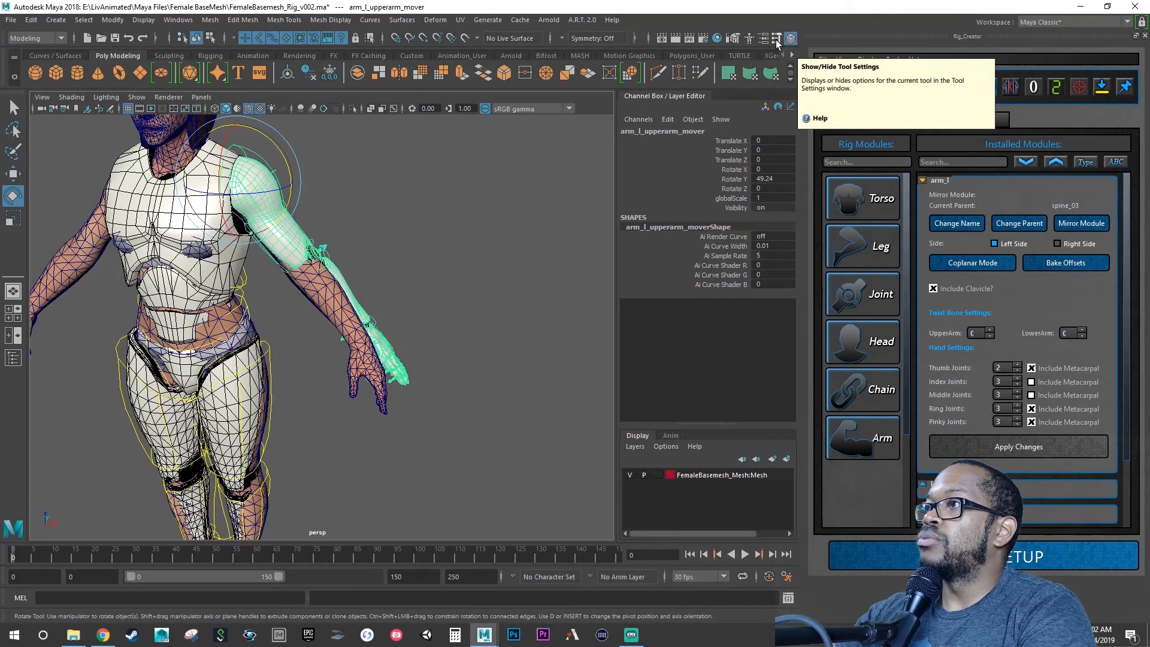
click(777, 39)
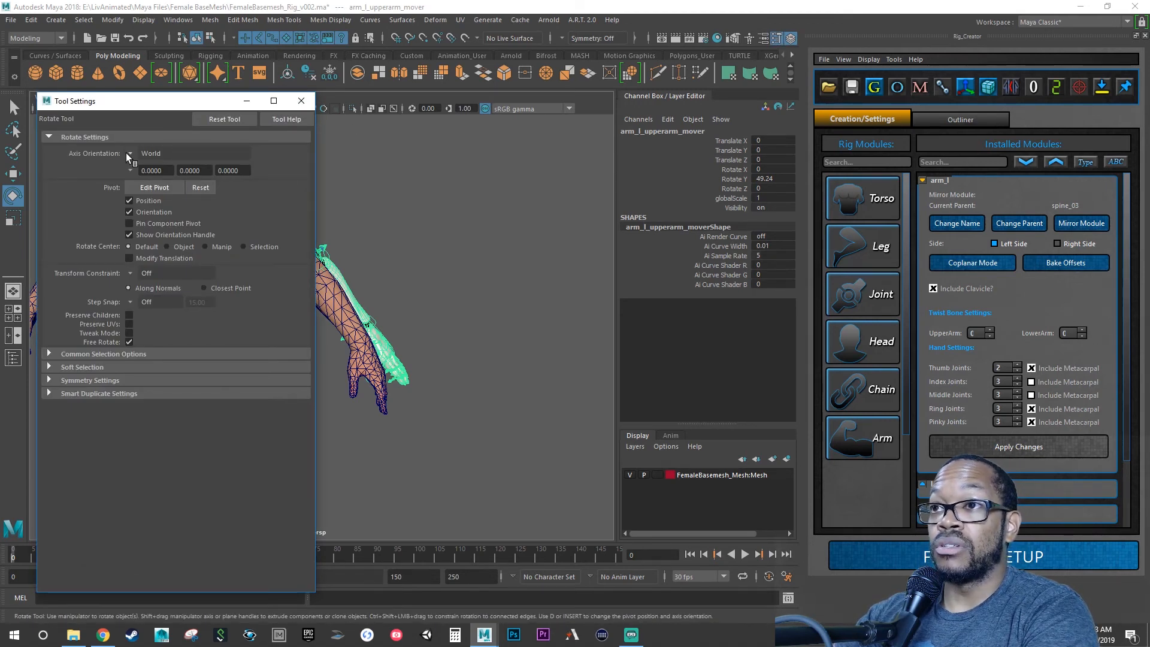
click(128, 154)
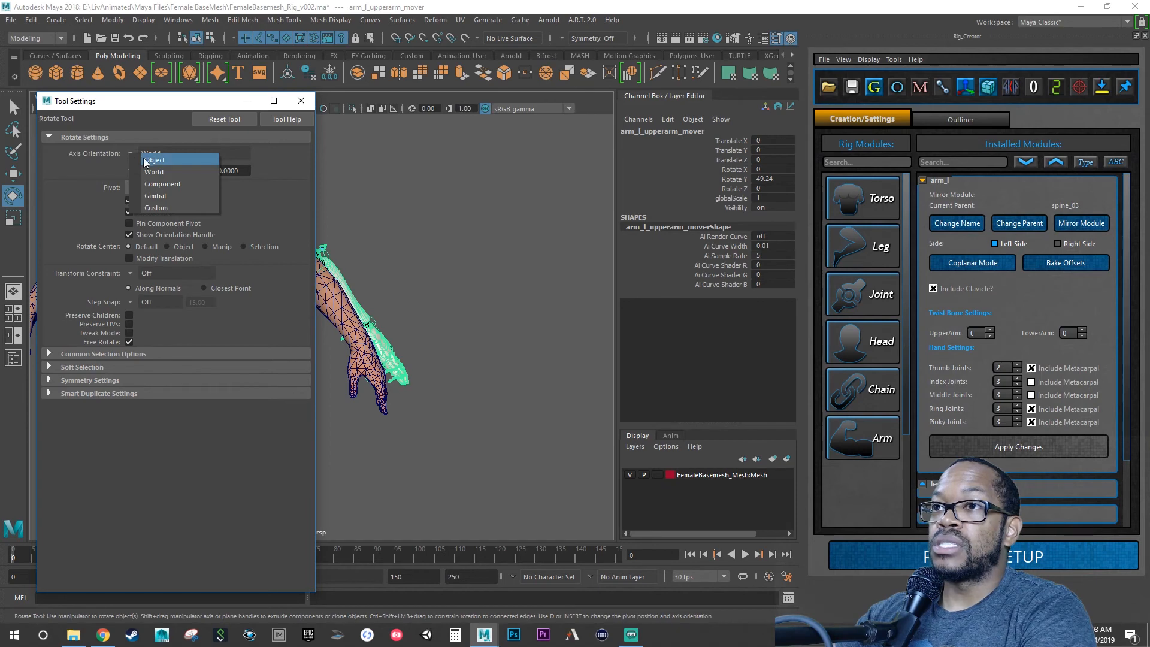
click(146, 160)
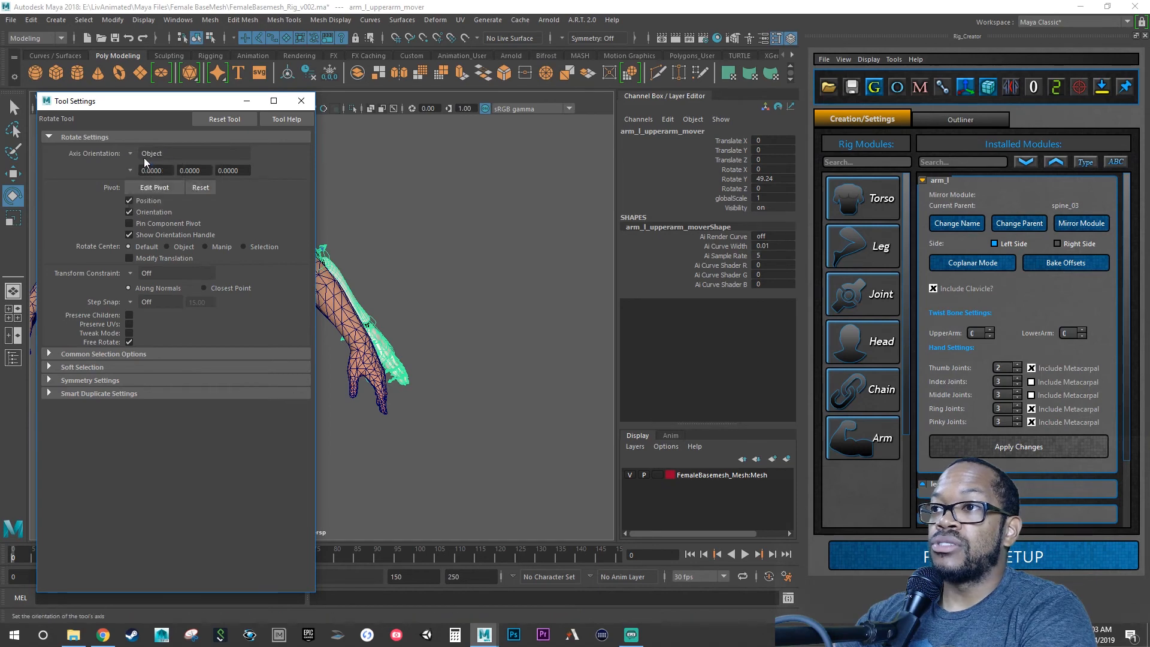
click(301, 101)
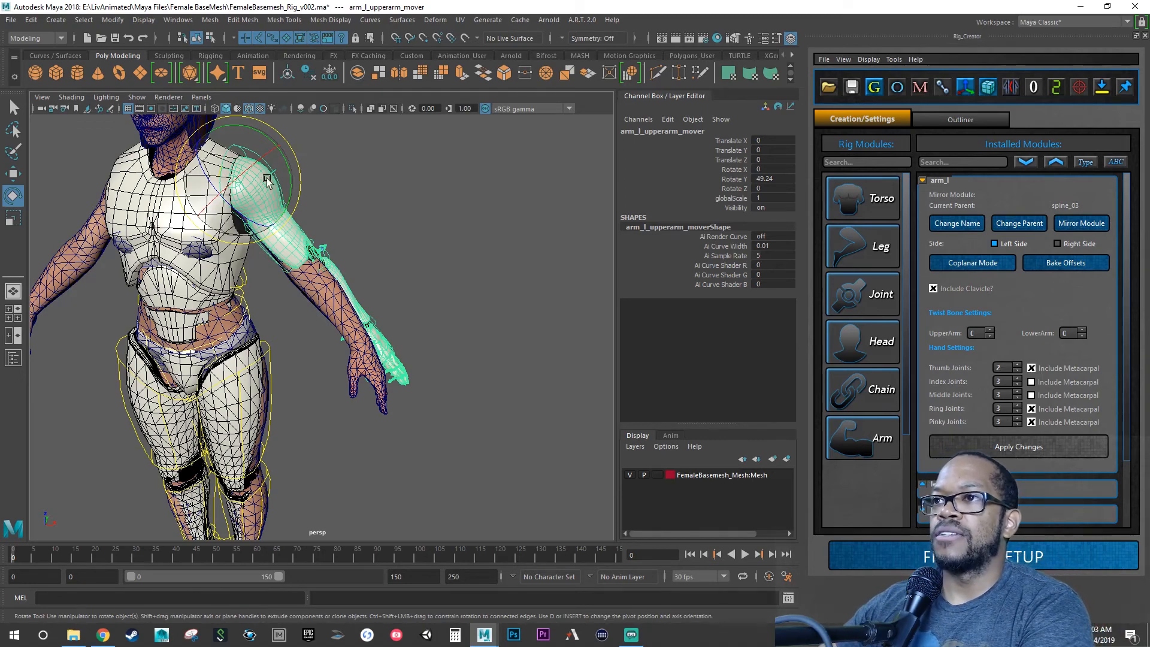
Step: Rotate the left upper arm mover to about X -2.128, Y 50.374, Z -2.762 to follow the mesh's upper arm
scroll(302, 207, up, 4)
scroll(302, 207, down, 5)
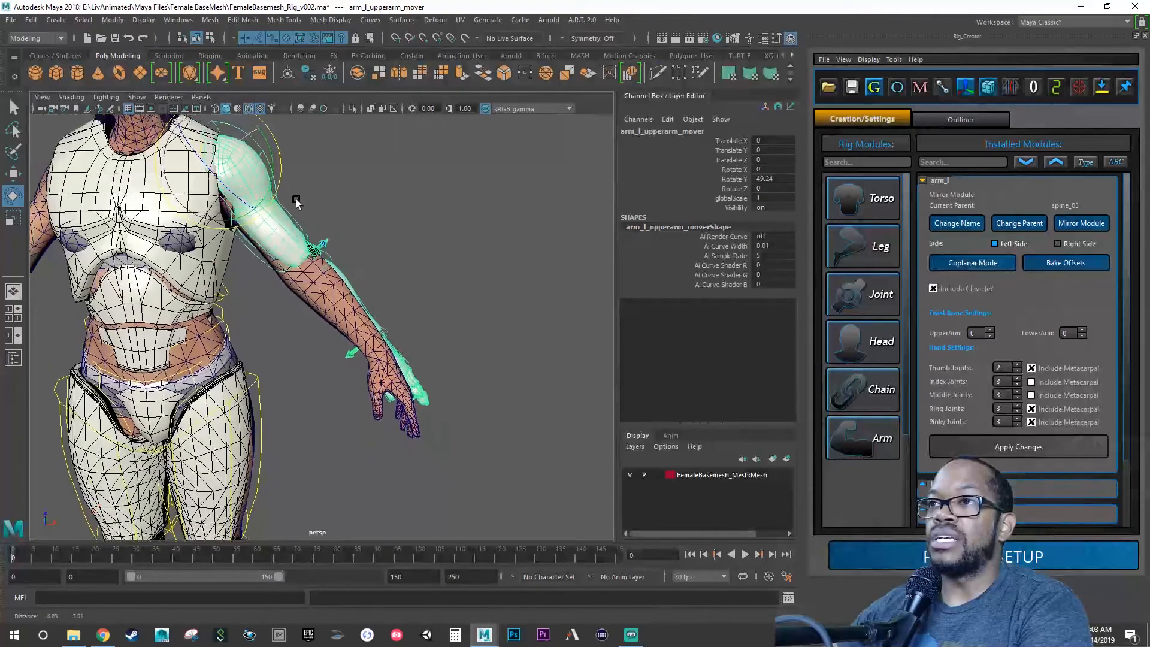
drag(286, 210, 287, 213)
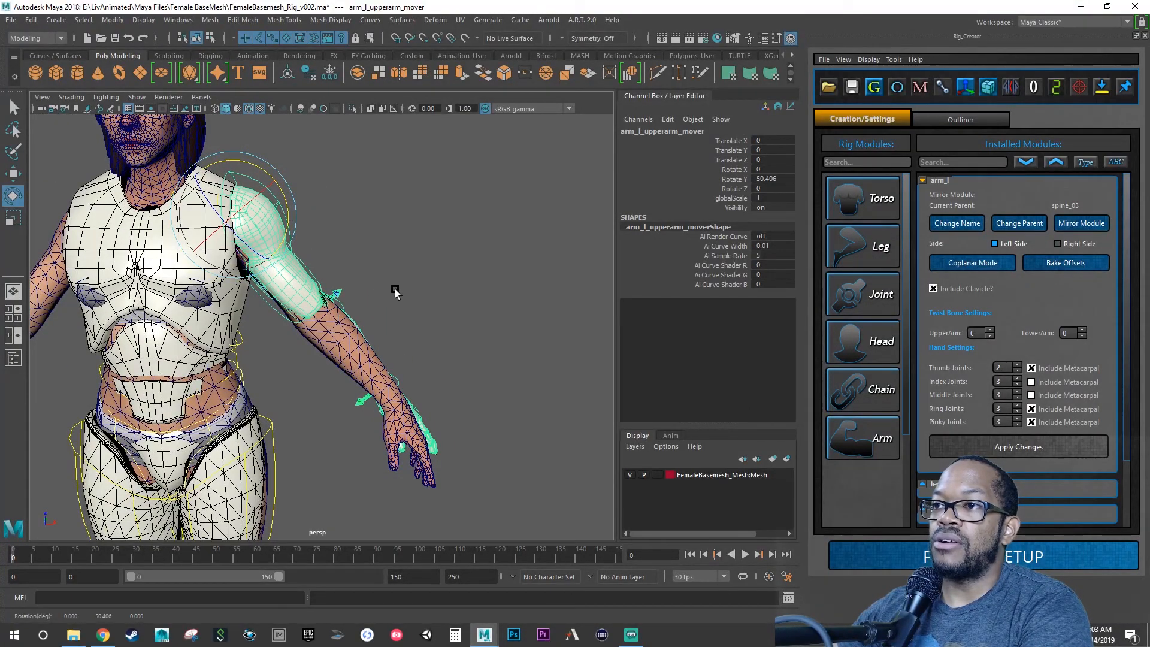
alt+drag(396, 293, 368, 236)
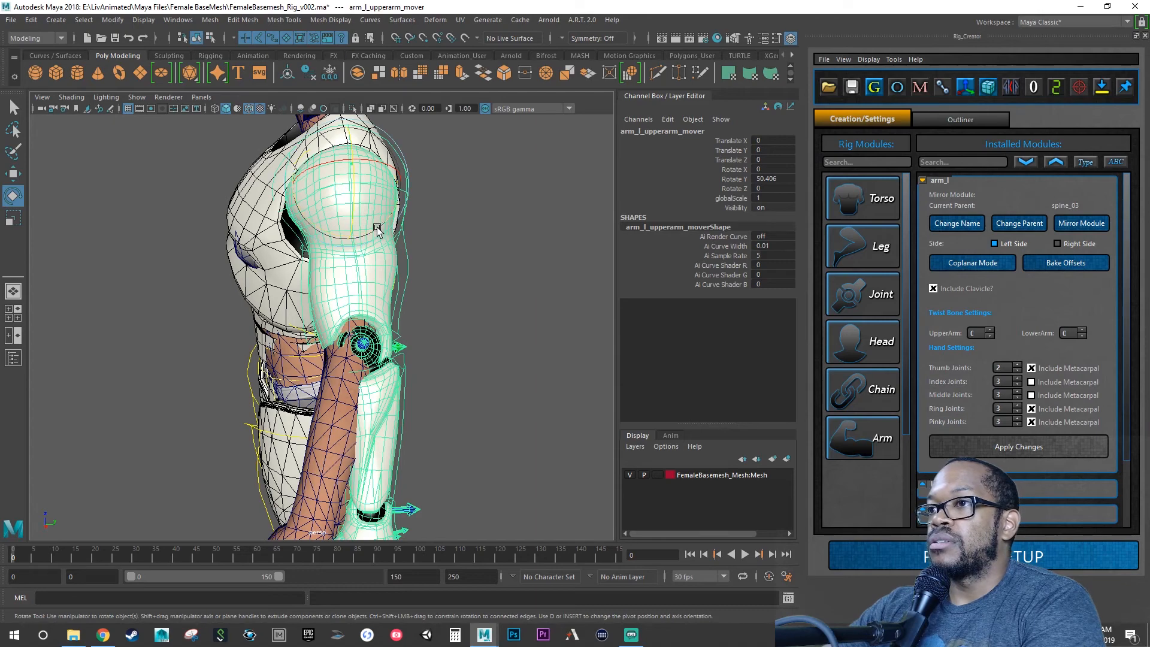
drag(377, 230, 380, 227)
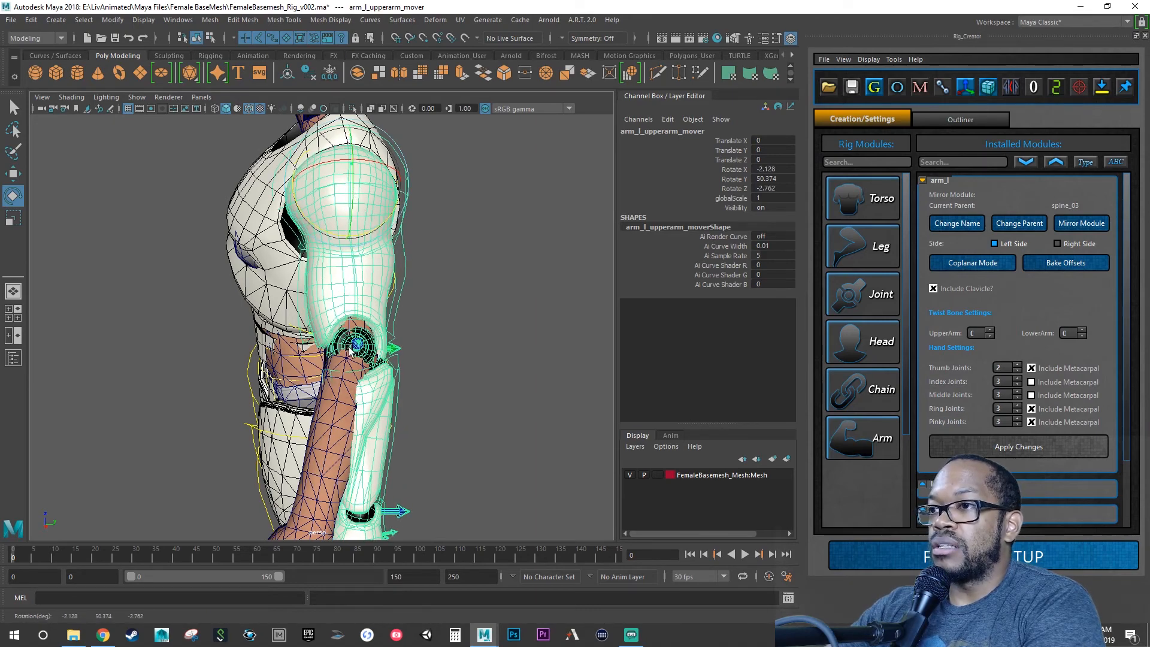
Step: Try rotating the left upper arm mover slightly further forward at the elbow, and undo the extra rotation
scroll(327, 342, up, 3)
scroll(372, 249, up, 3)
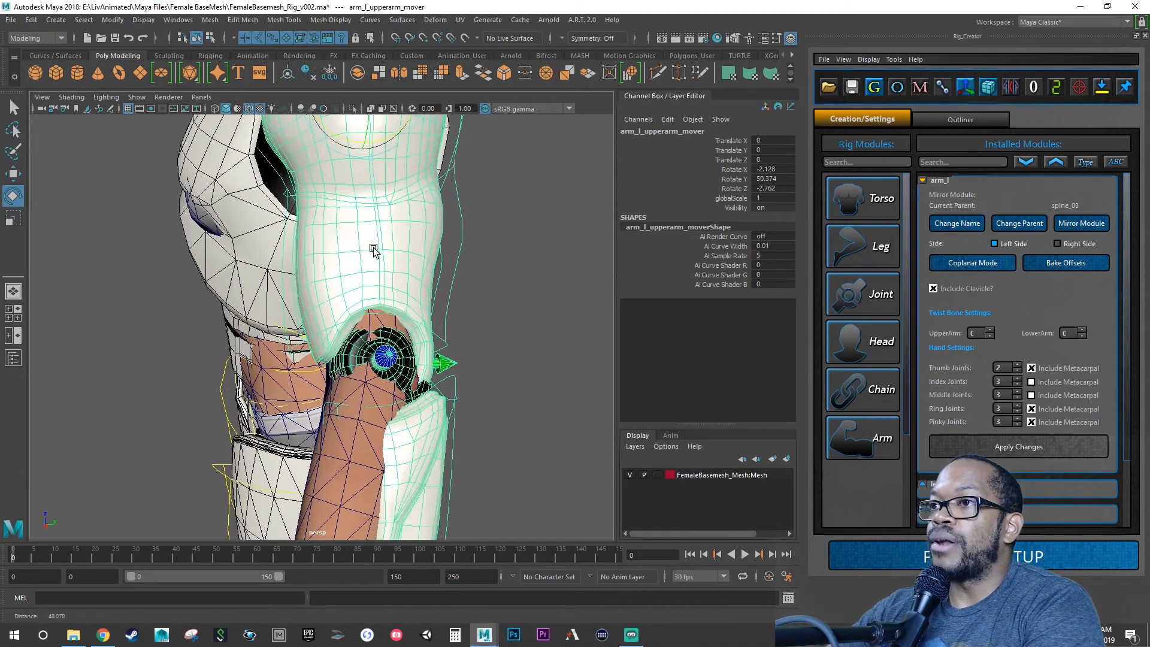
scroll(427, 204, down, 2)
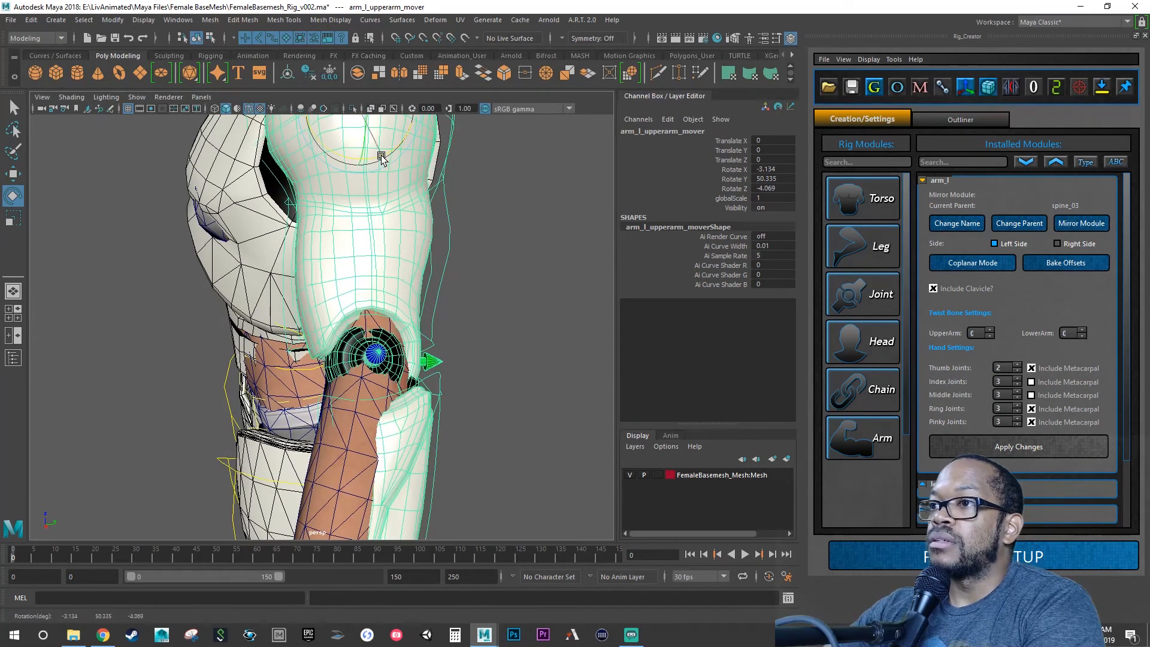
drag(382, 155, 381, 157)
key(ctrl+z)
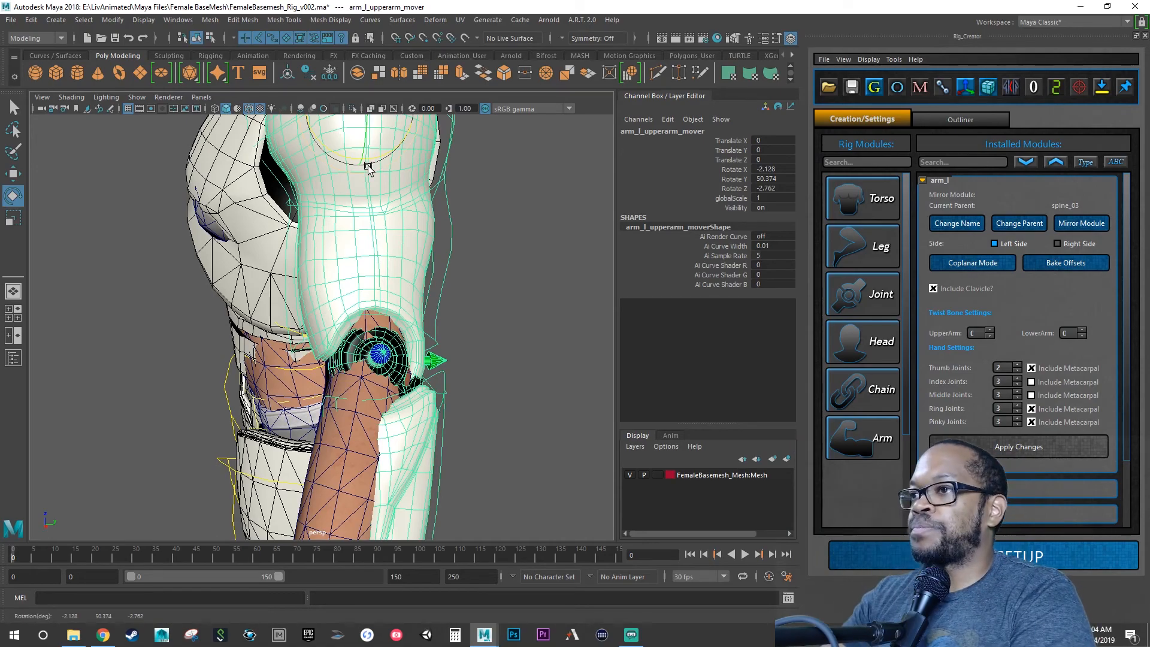
Step: Lower the left upper arm mover slightly by rotating it to about X -2.156, Y 50.976, Z -2.798
alt+drag(350, 321, 475, 293)
alt+right_drag(476, 296, 364, 300)
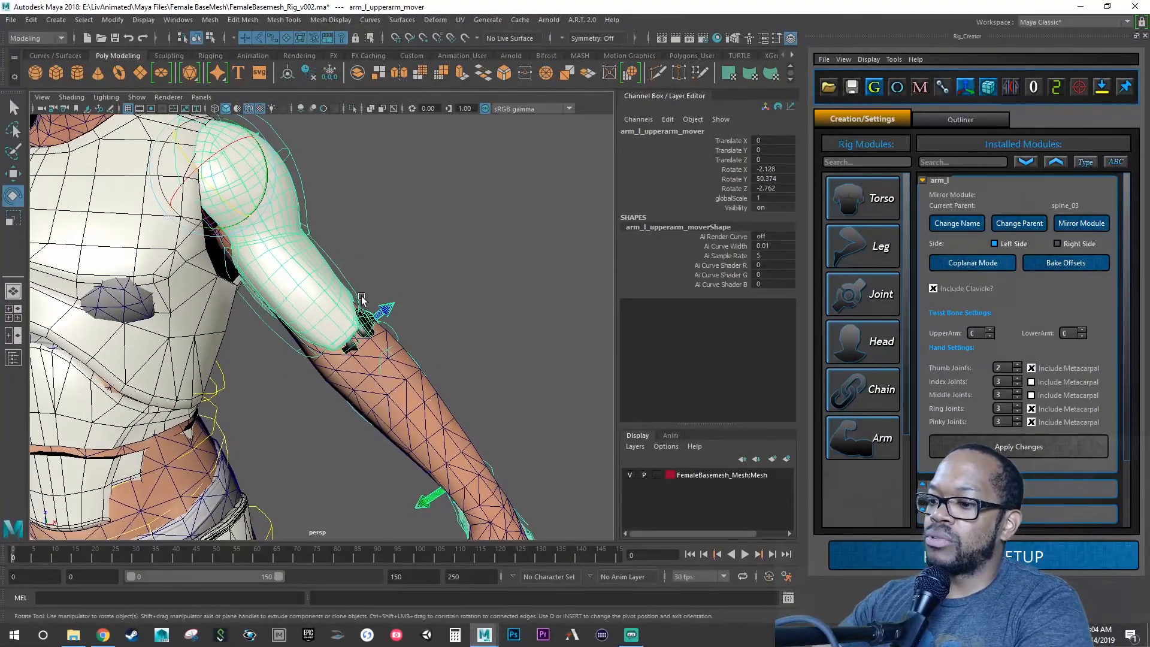
drag(267, 181, 268, 181)
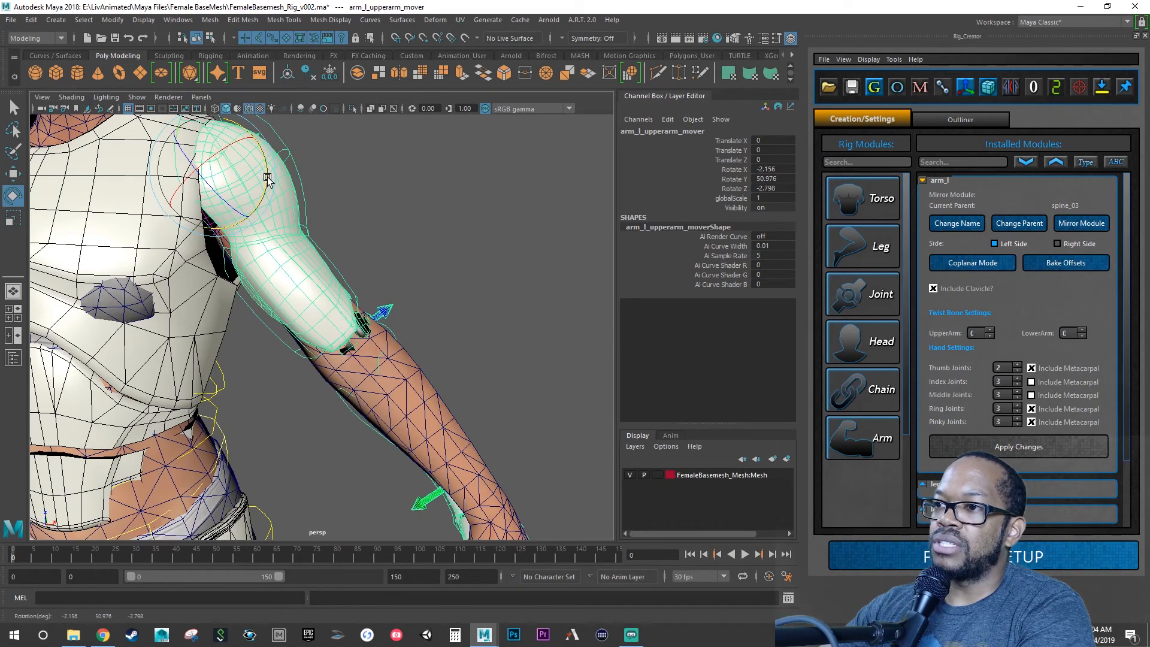
alt+drag(333, 257, 348, 316)
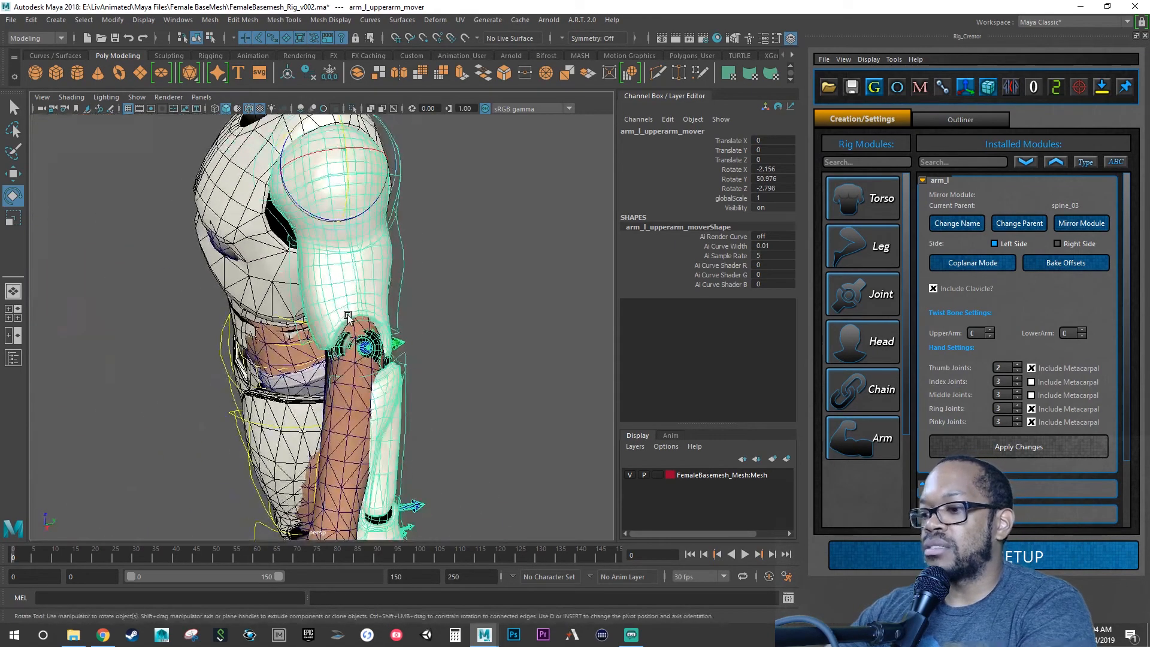
Step: Save the scene and rotate the left lower arm mover to about Z -15.1 to follow the mesh's forearm
key(q)
key(ctrl+s)
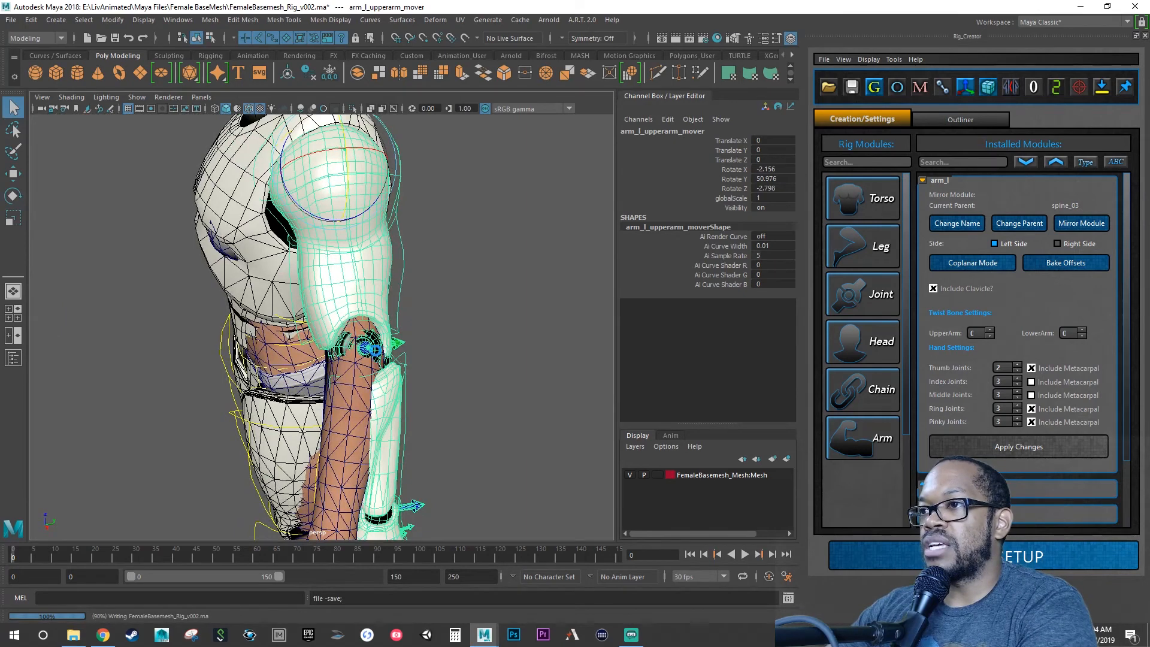
click(404, 358)
key(e)
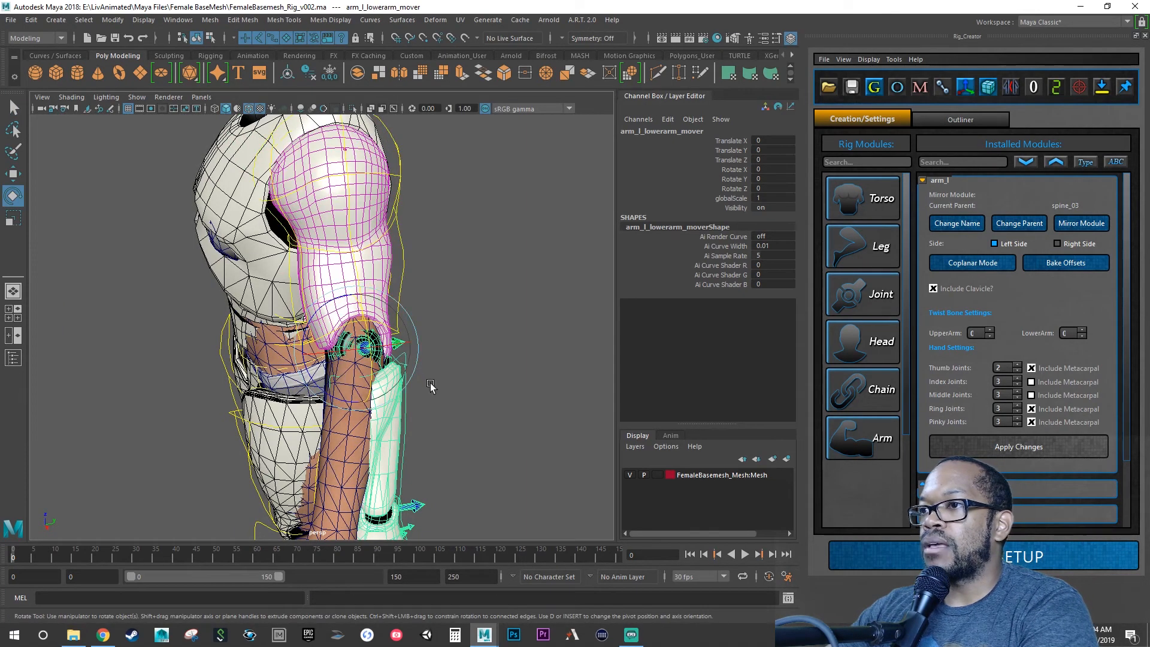
alt+drag(432, 385, 470, 376)
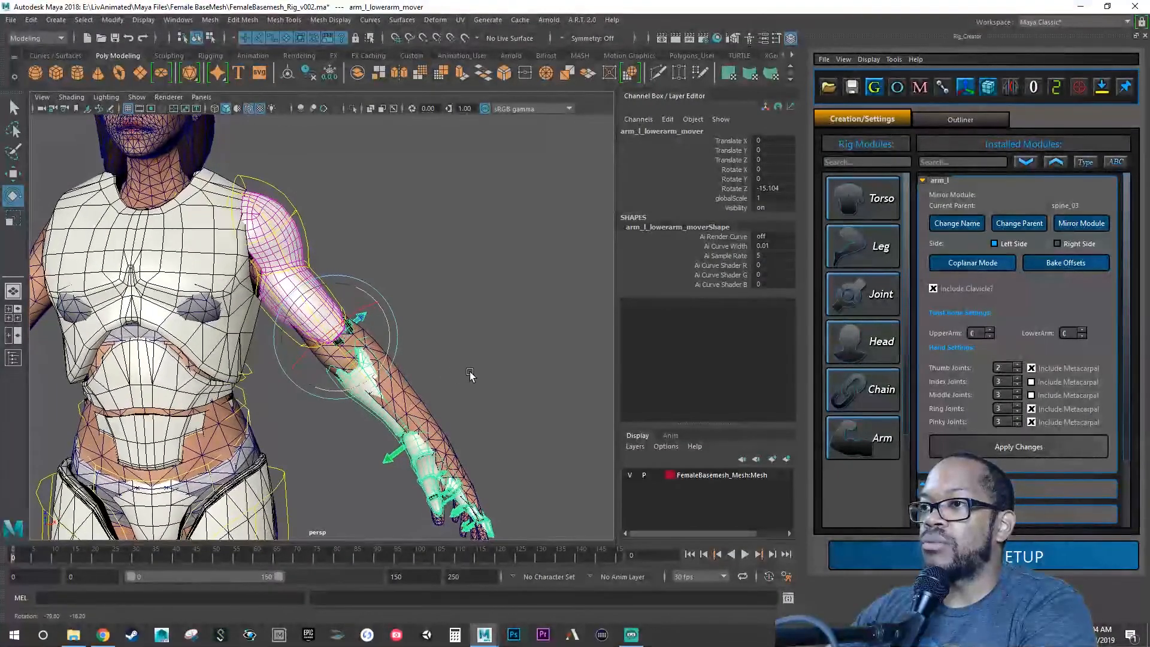
Step: Raise the left upper arm mover slightly by rotating it to about X -2.077, Y 49.191, Z -2.695
click(302, 216)
drag(300, 216, 299, 215)
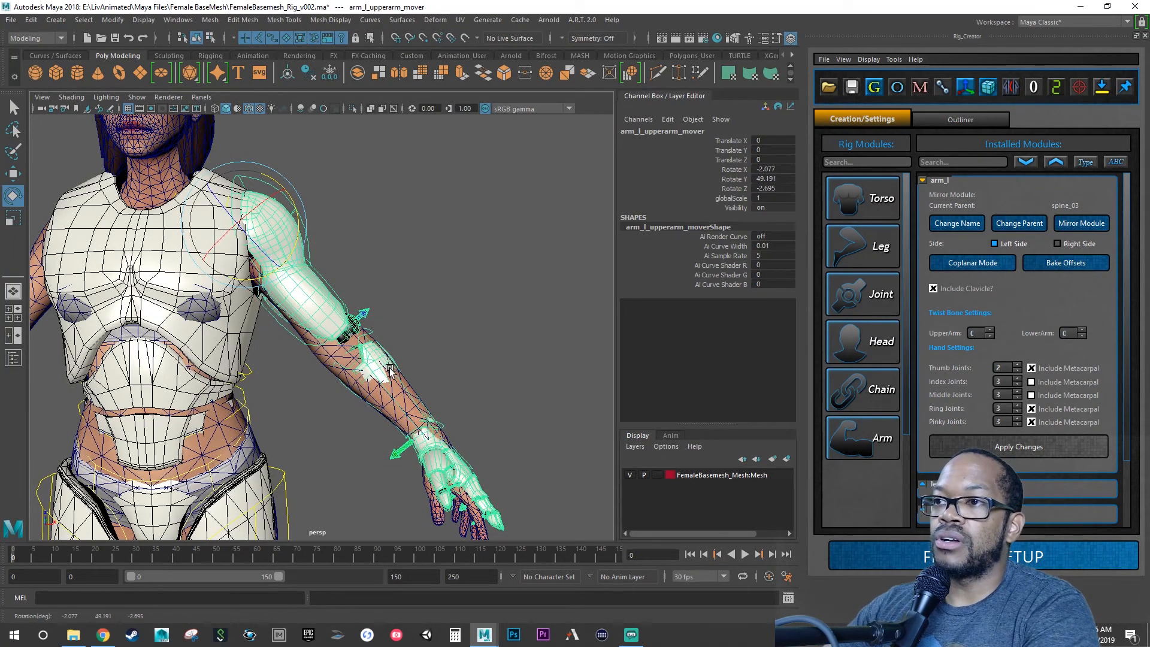
Step: Select the left hand mover and rotate it to about Z 5.197 to line up with the mesh's hand
alt+drag(393, 368, 272, 384)
alt+right_drag(272, 384, 244, 386)
alt+middle_drag(244, 385, 293, 342)
alt+right_drag(293, 343, 353, 347)
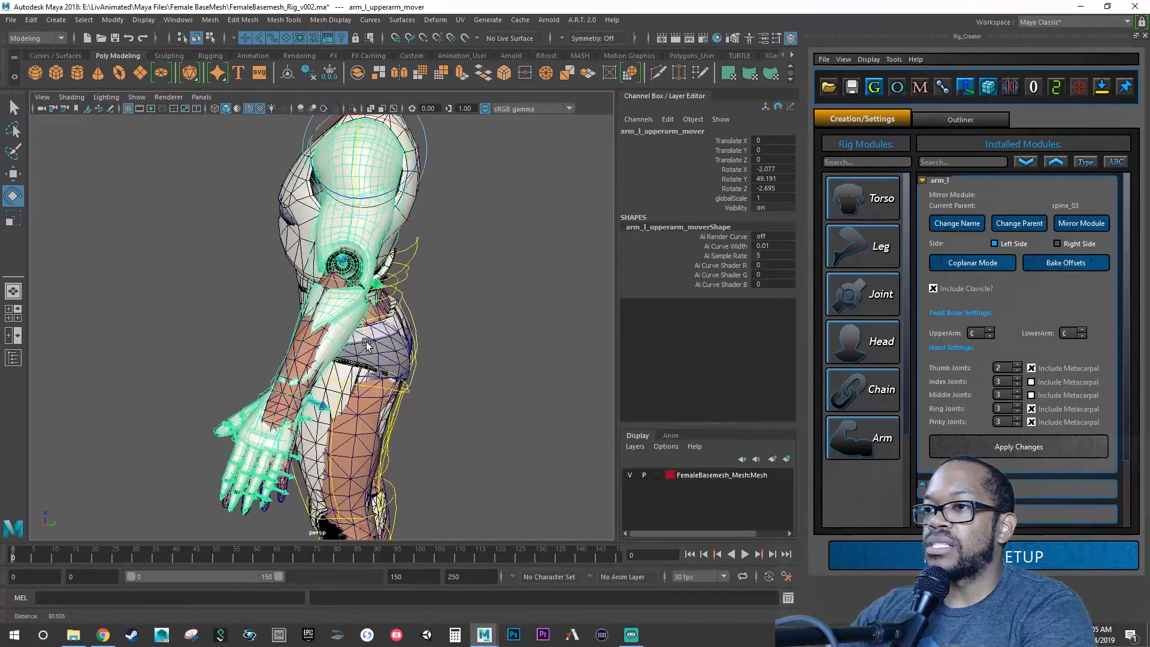
alt+middle_drag(359, 349, 363, 320)
alt+drag(363, 323, 439, 306)
alt+right_drag(383, 316, 500, 314)
alt+drag(500, 314, 432, 310)
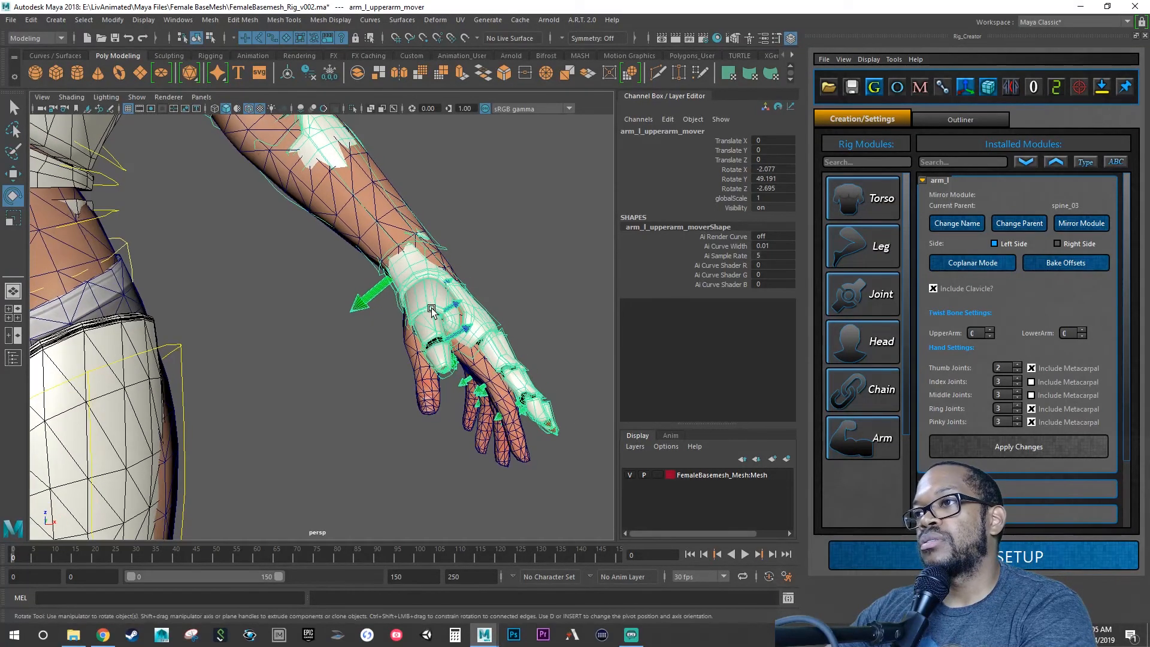
click(467, 290)
drag(464, 272, 374, 284)
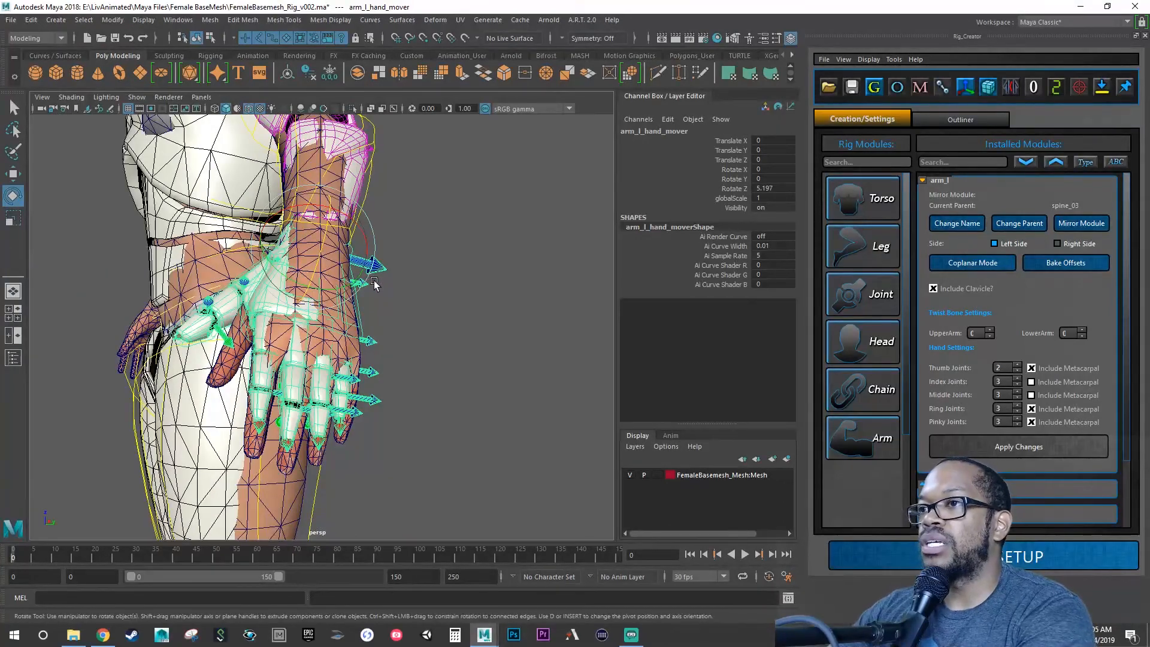
Step: Scale the left hand mover up uniformly to about 1.065 to match the mesh's hand, and save the scene
key(r)
drag(313, 248, 335, 218)
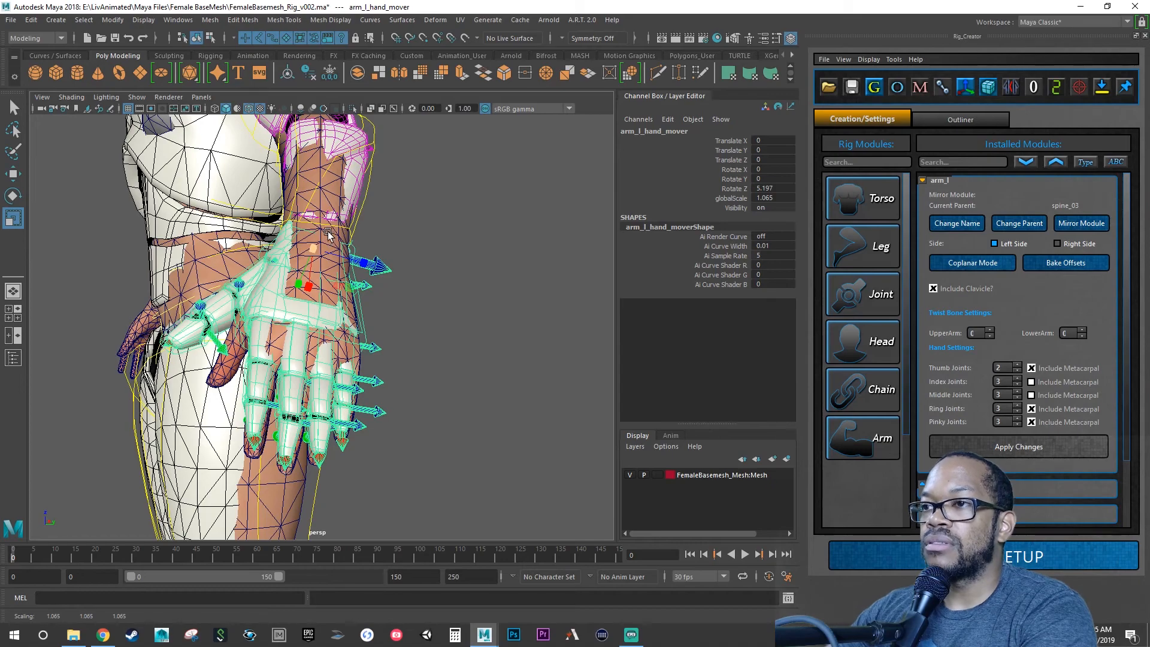
alt+drag(328, 246, 435, 263)
alt+right_drag(434, 264, 458, 270)
alt+middle_drag(459, 271, 366, 305)
alt+right_drag(366, 304, 395, 304)
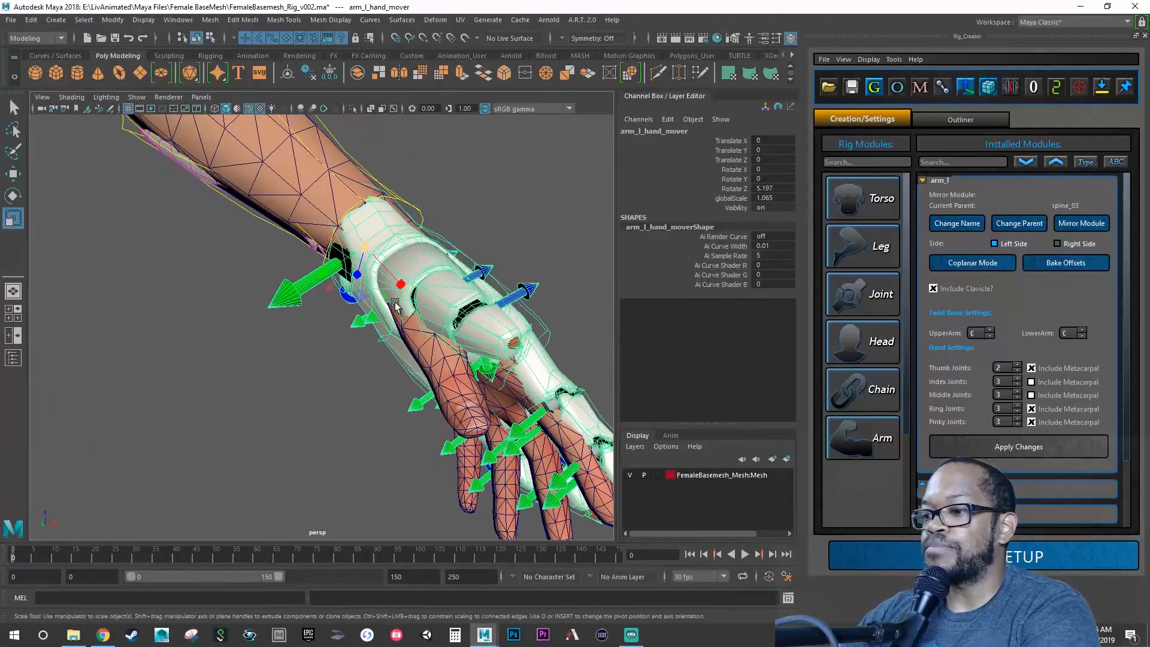
key(q)
key(ctrl+s)
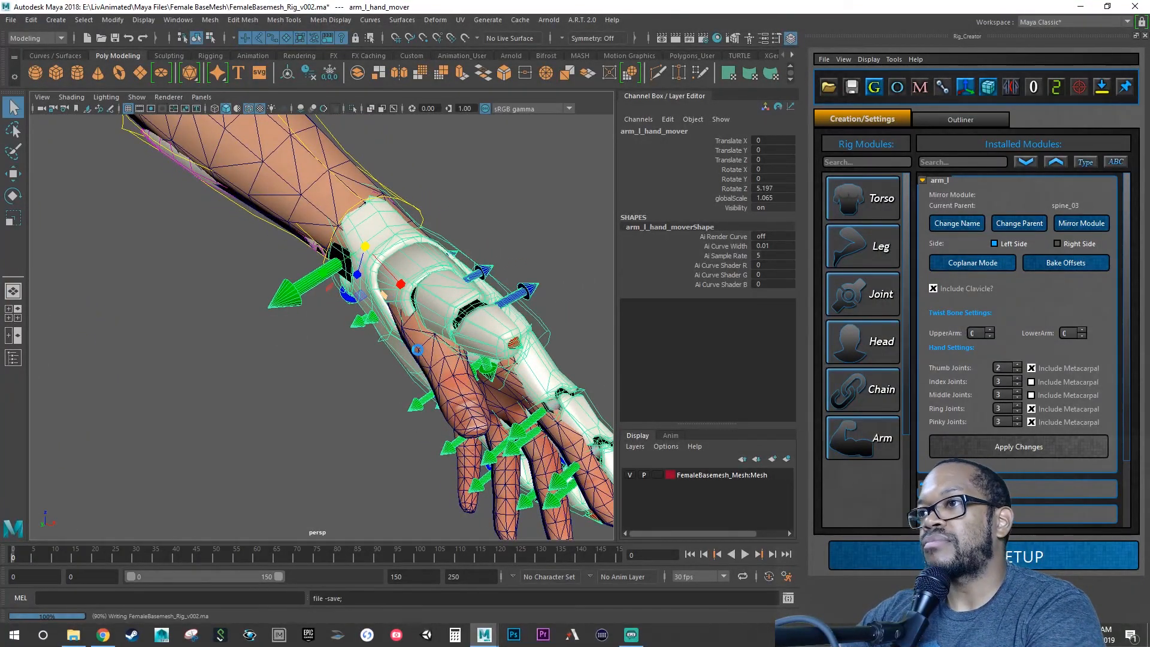
Step: Rotate the left hand mover to about Y -3.044 to center it on the back of the mesh's hand
key(r)
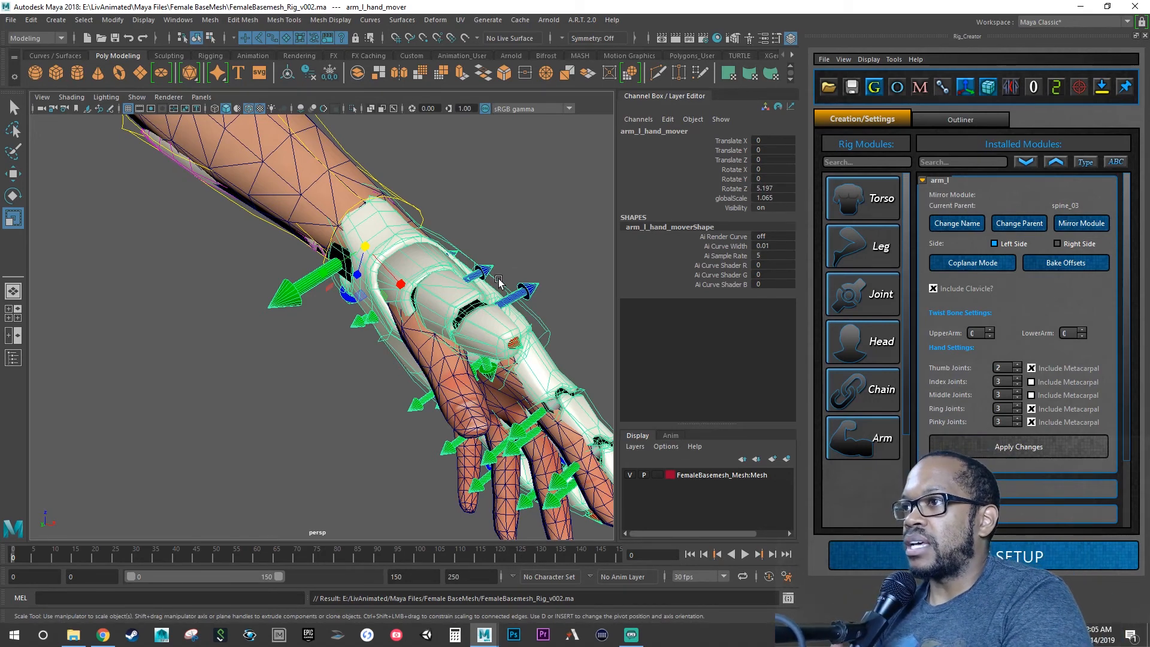
alt+drag(499, 279, 413, 292)
alt+right_drag(414, 292, 386, 268)
alt+drag(385, 268, 400, 299)
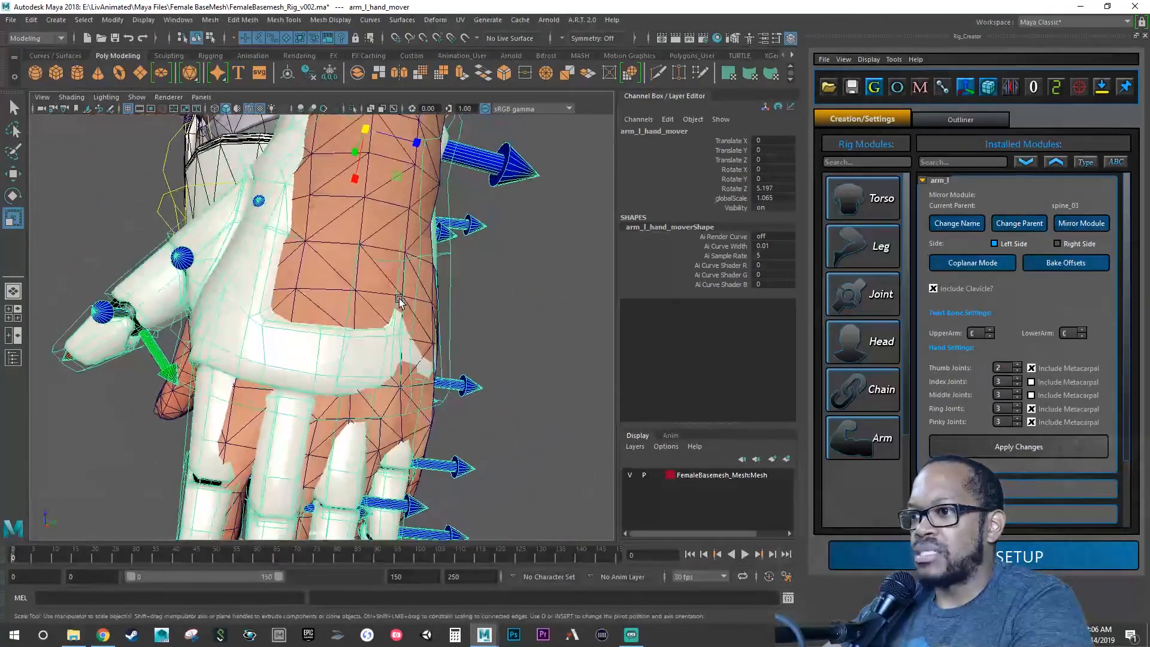
key(e)
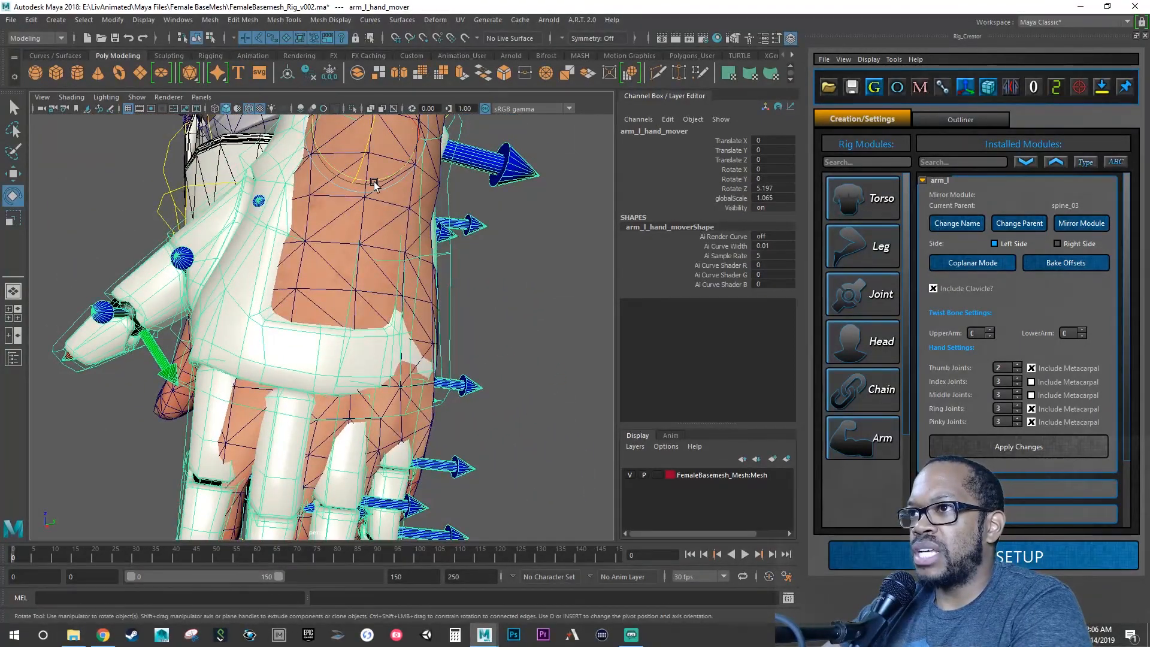
drag(374, 183, 378, 182)
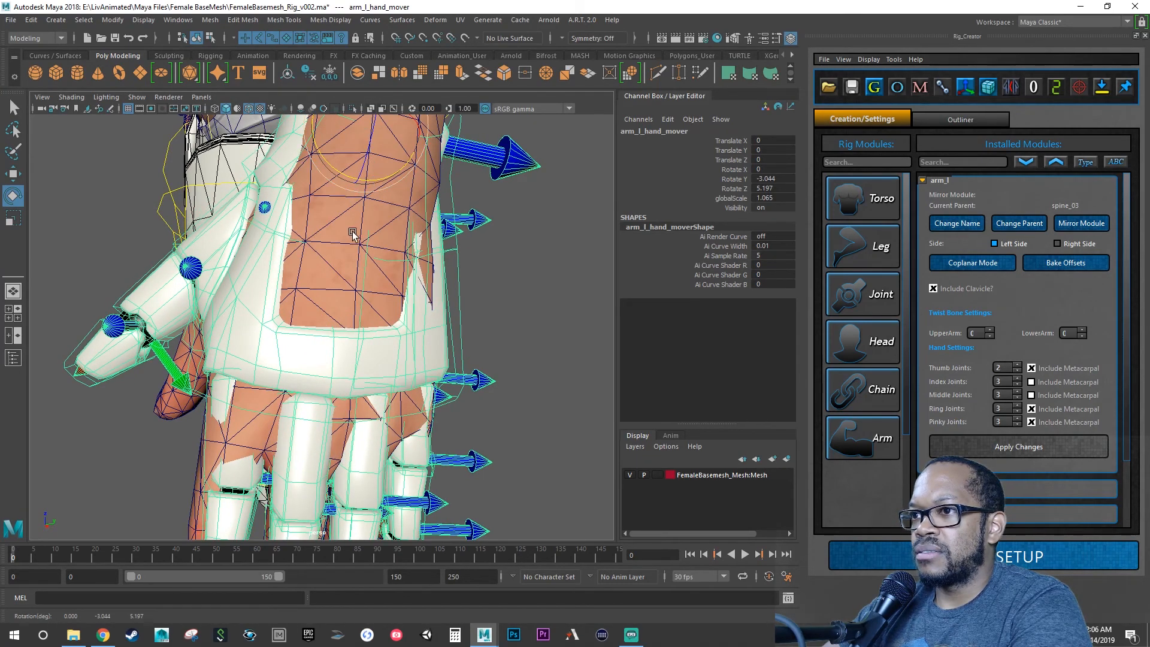
Step: Scale the left hand mover up slightly to a global scale of about 1.07 to reach the mesh's knuckles
alt+drag(353, 234, 401, 174)
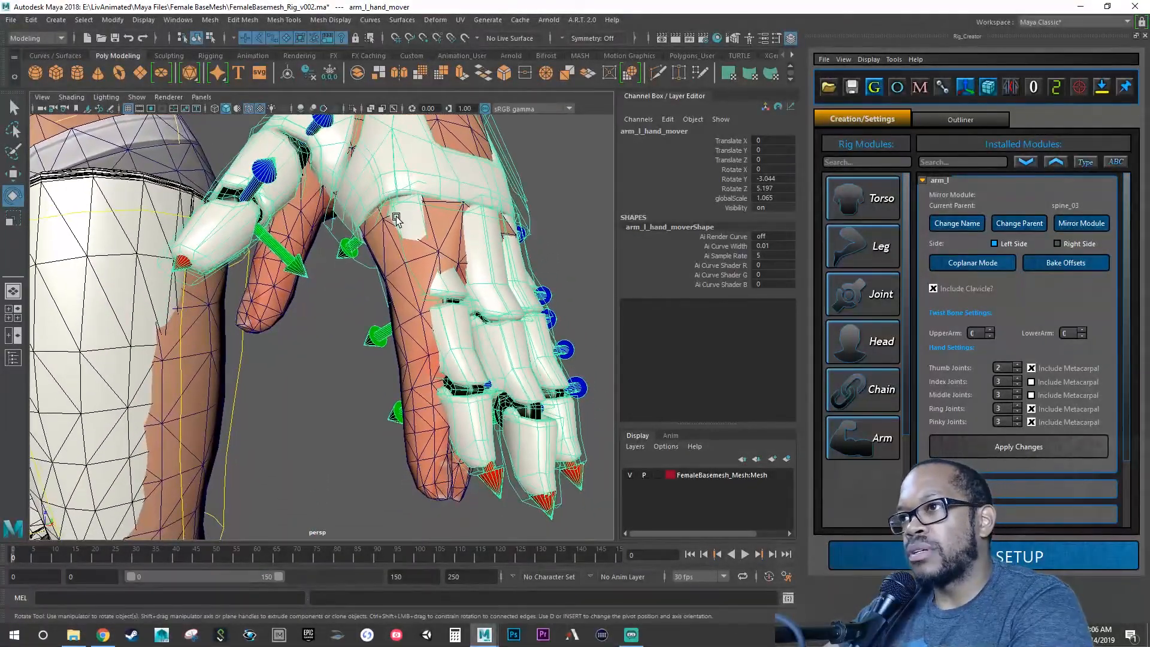
mouse_move(396, 219)
alt+mouse_down()
mouse_move(404, 211)
mouse_move(387, 229)
alt+mouse_up()
alt+right_drag(387, 229, 417, 229)
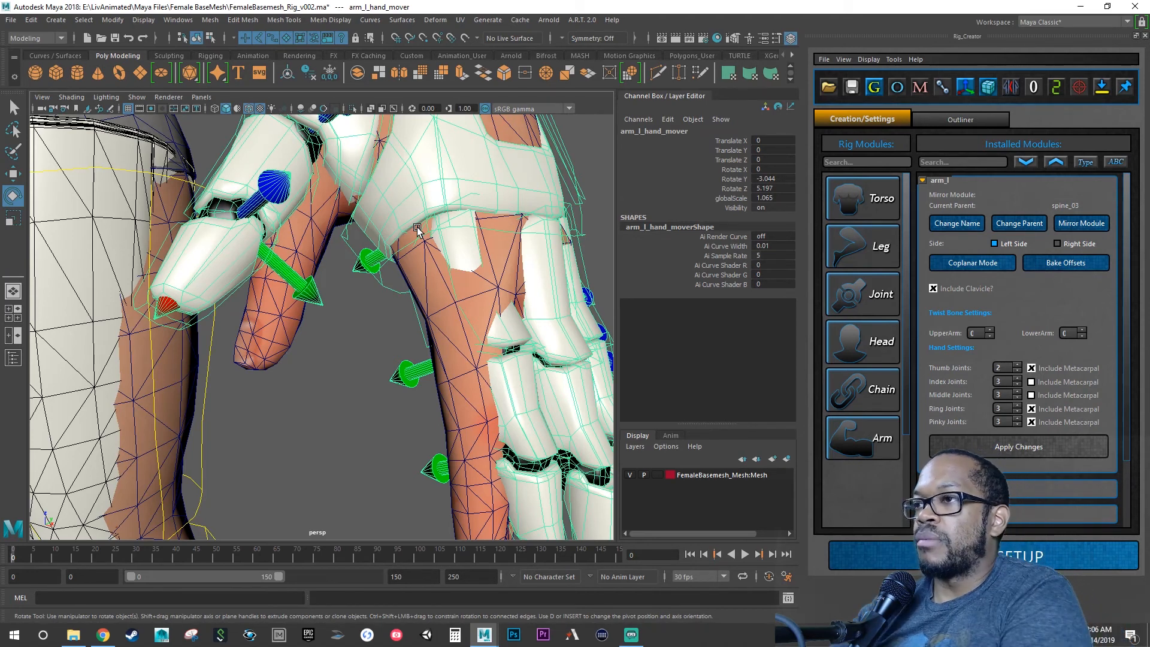
alt+drag(417, 228, 407, 317)
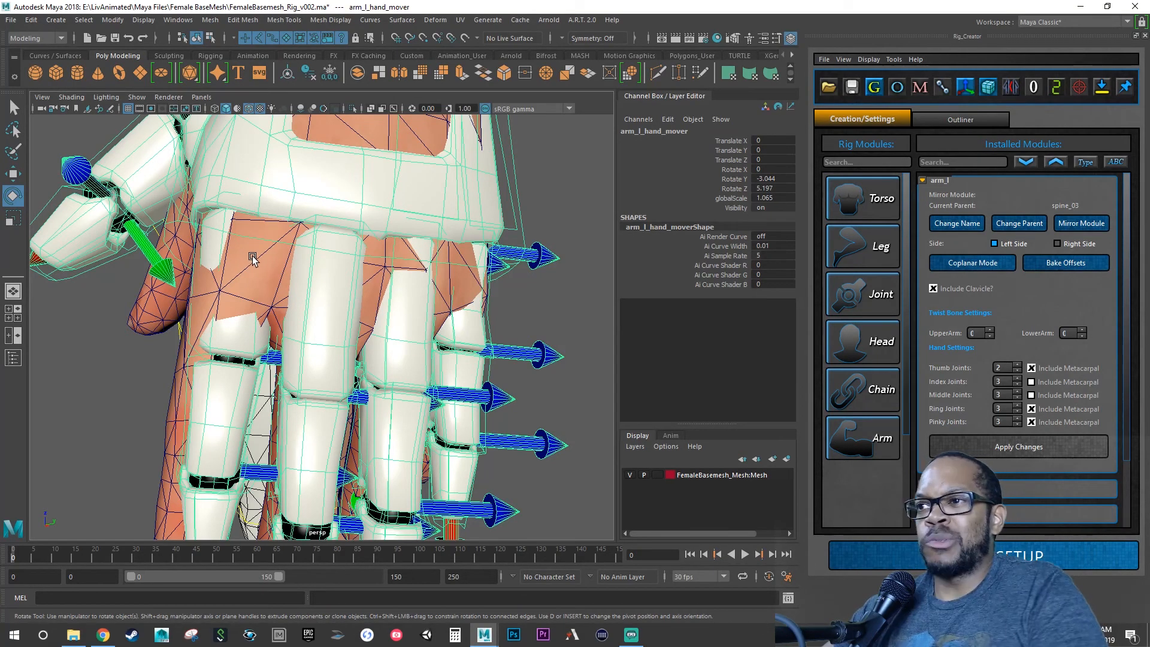
alt+drag(249, 273, 348, 269)
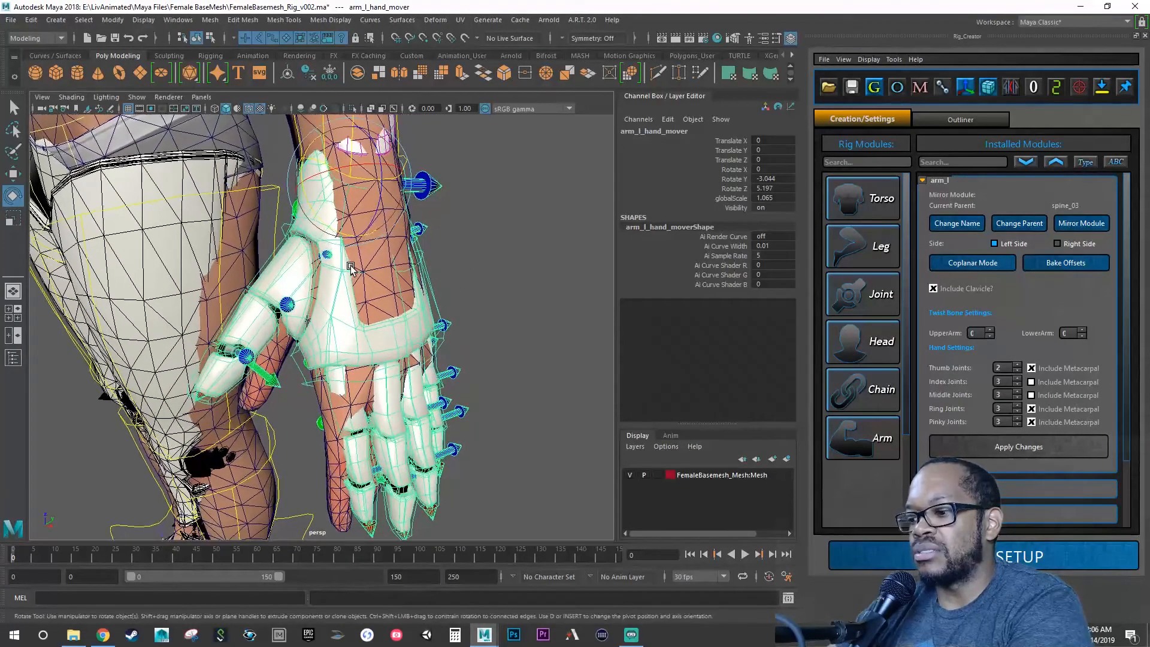
key(r)
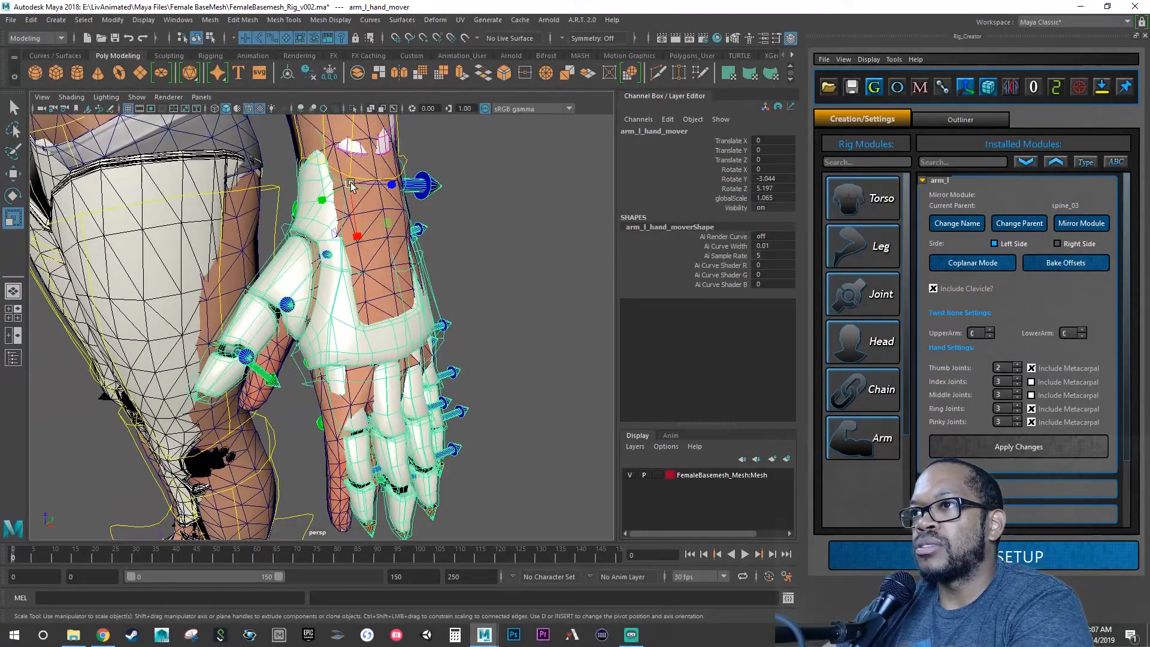
drag(351, 187, 354, 184)
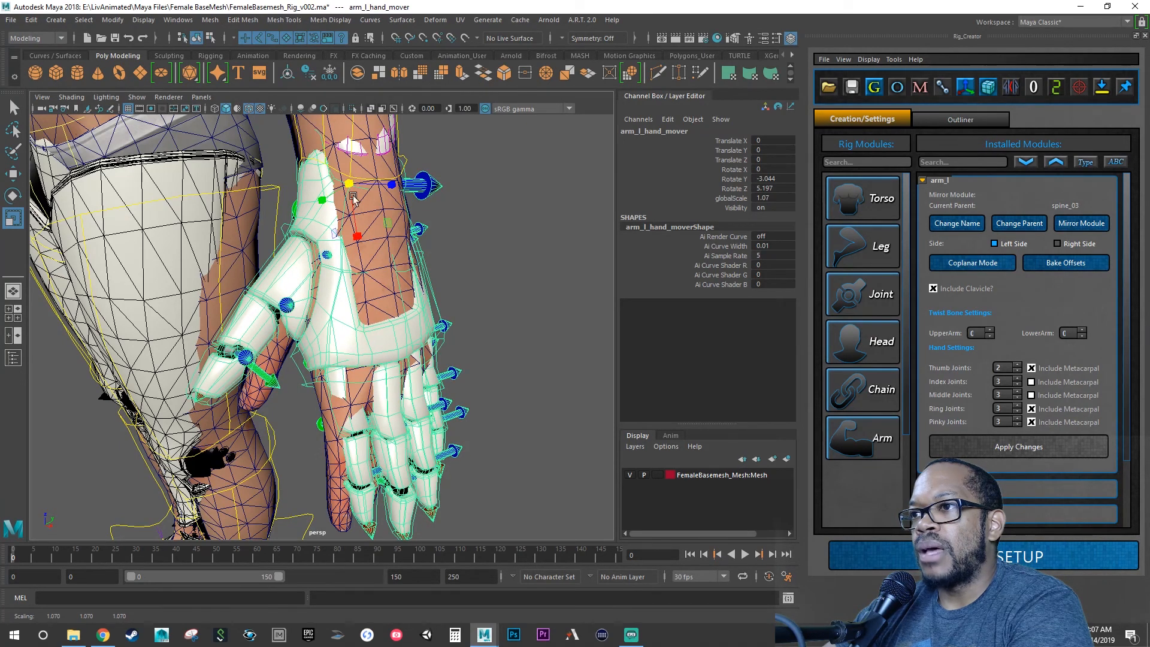
Step: Examine how the hand mover's knuckles, thumb side and outer side line up with the mesh's left hand
scroll(354, 197, up, 10)
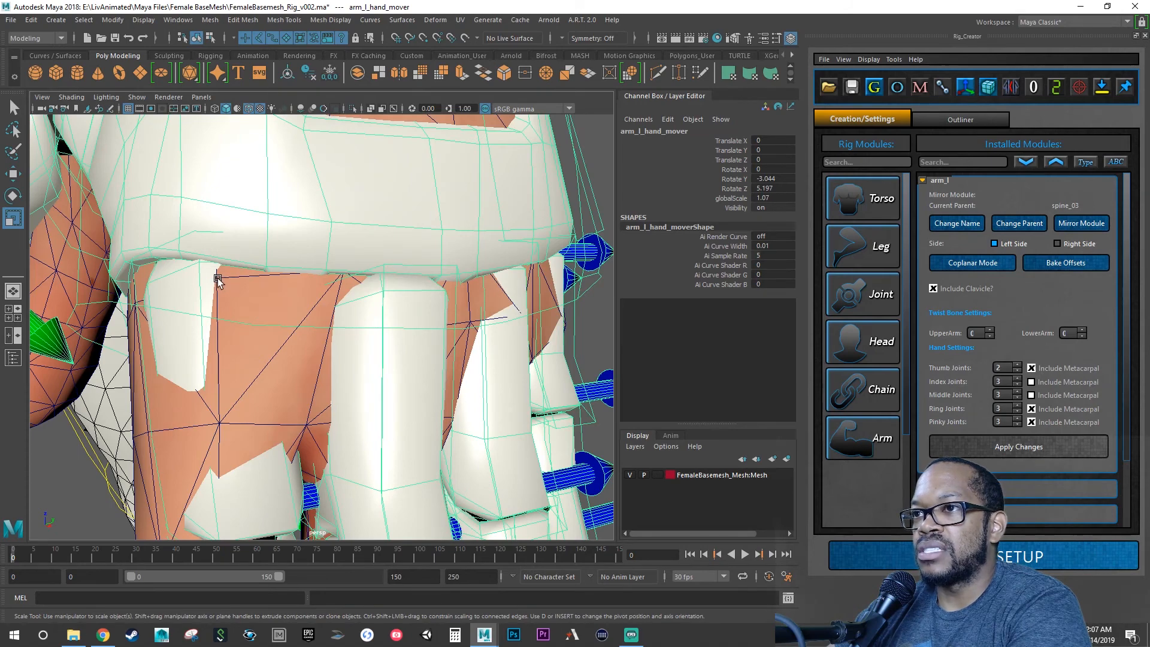
alt+drag(359, 279, 264, 275)
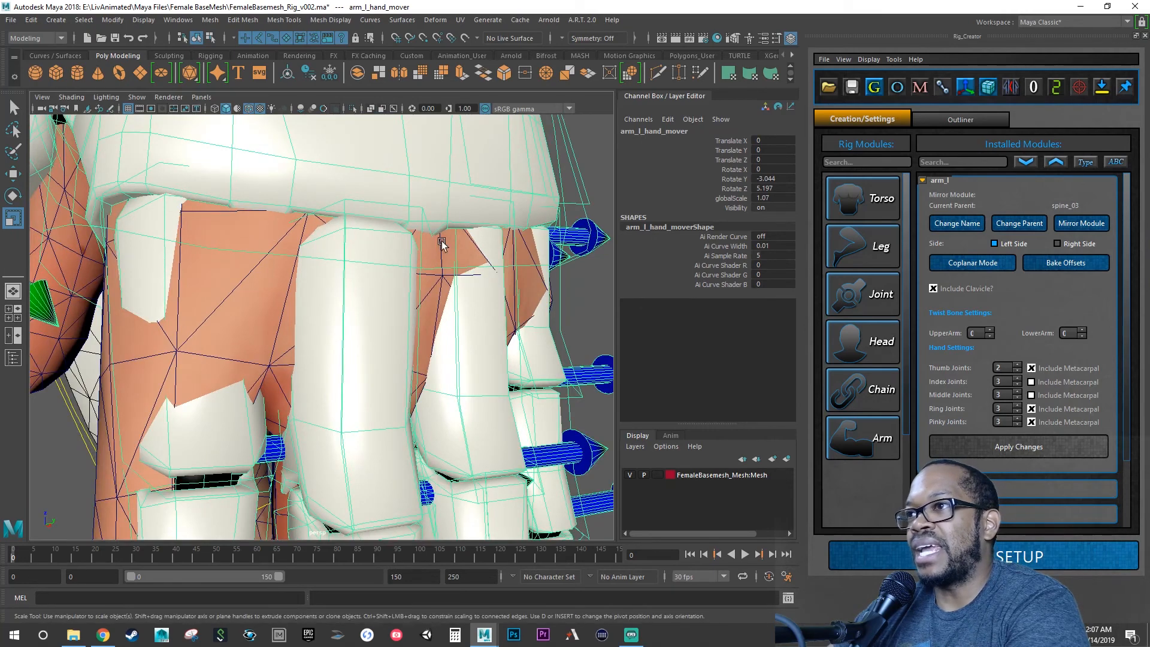
alt+middle_drag(248, 241, 290, 345)
alt+right_drag(290, 345, 194, 248)
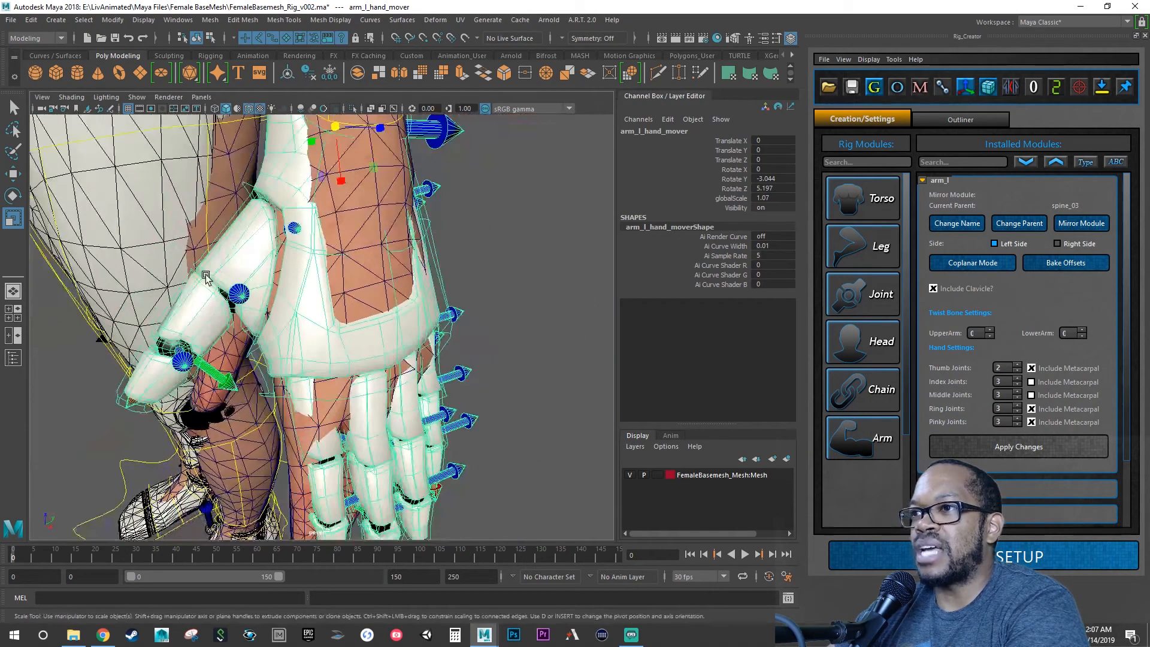
alt+drag(258, 249, 210, 254)
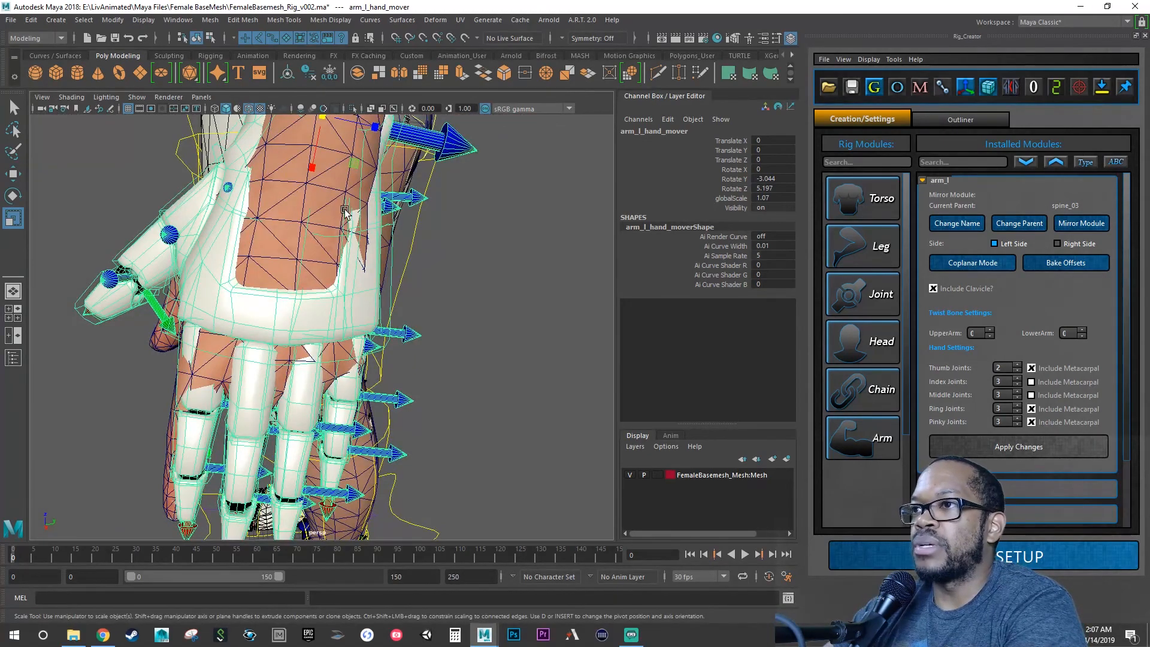
alt+drag(366, 240, 214, 219)
alt+right_drag(213, 219, 274, 256)
alt+drag(273, 256, 291, 296)
Step: Fine-tune the left hand mover's rotation to about X 0.037, Y -3.044, Z 4.491, and save the scene
key(e)
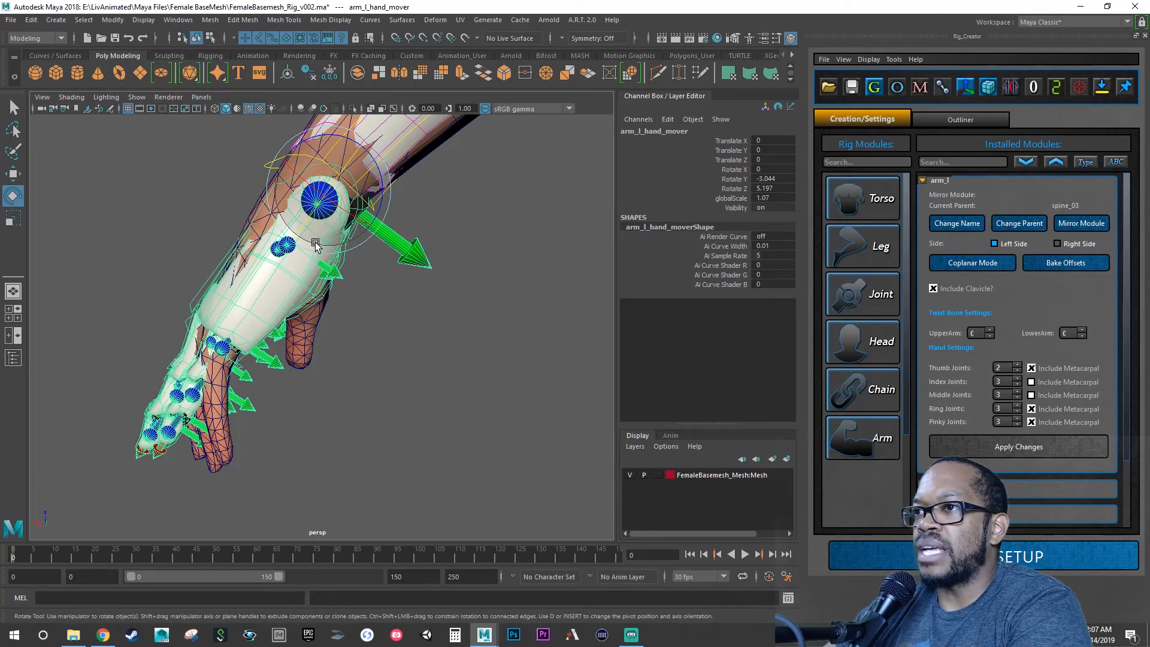
drag(315, 243, 277, 267)
alt+right_drag(278, 267, 342, 295)
alt+drag(341, 295, 284, 270)
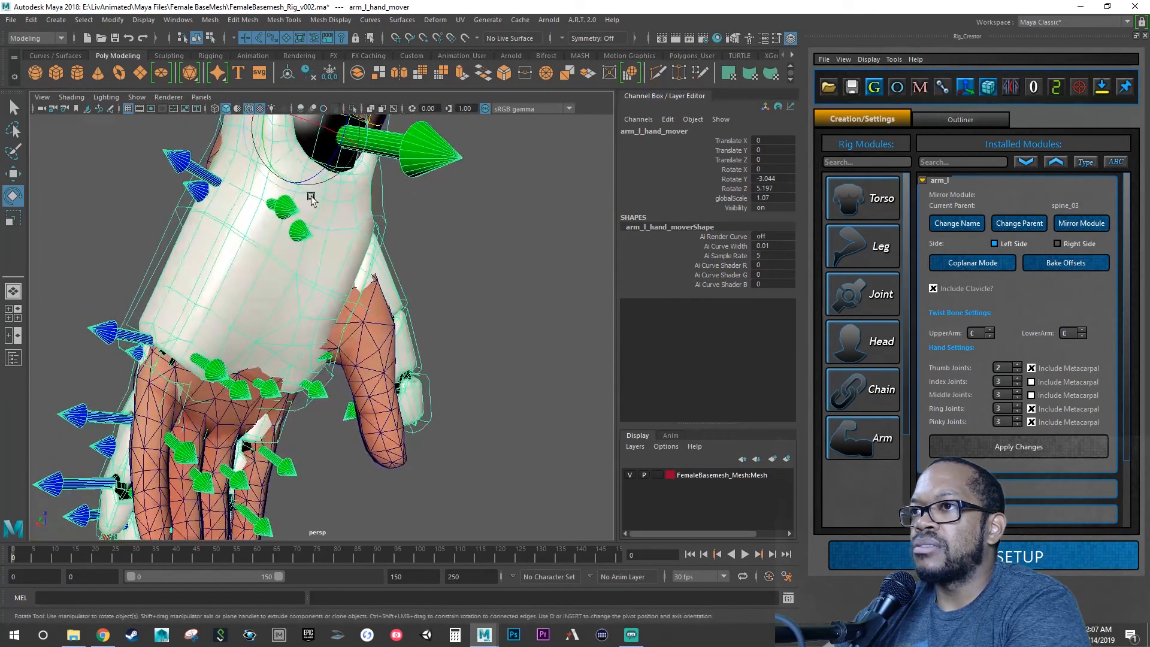
drag(317, 180, 319, 178)
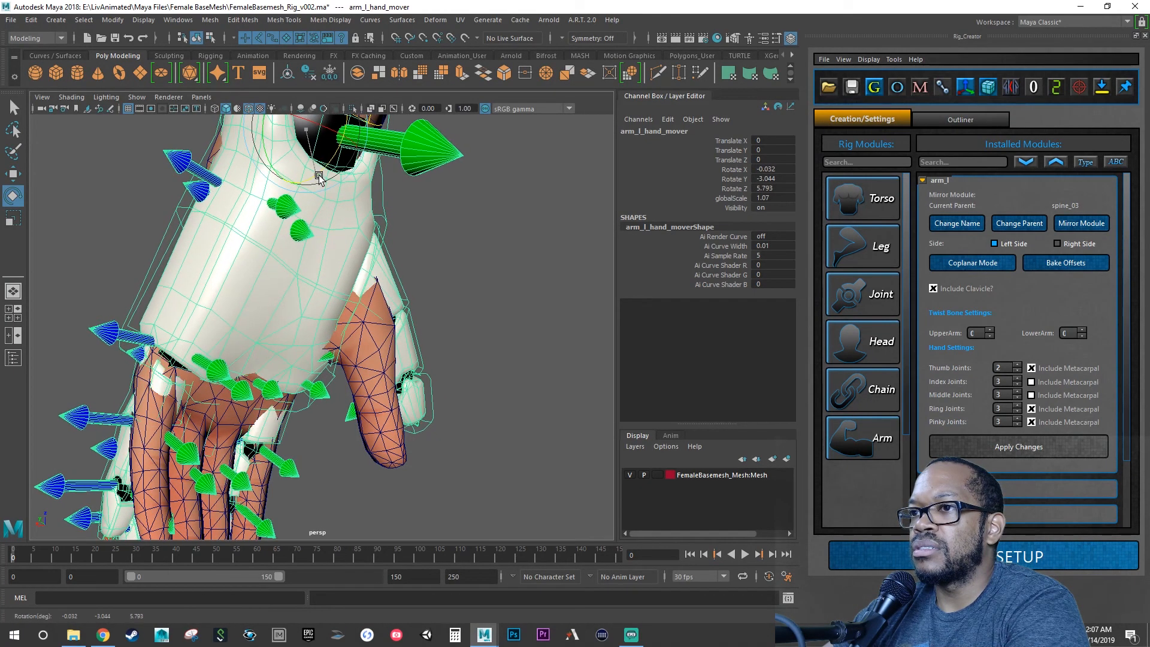
alt+drag(303, 213, 275, 259)
drag(321, 178, 324, 178)
alt+drag(252, 288, 393, 307)
alt+right_drag(393, 307, 97, 269)
alt+drag(97, 268, 249, 257)
key(q)
key(ctrl+s)
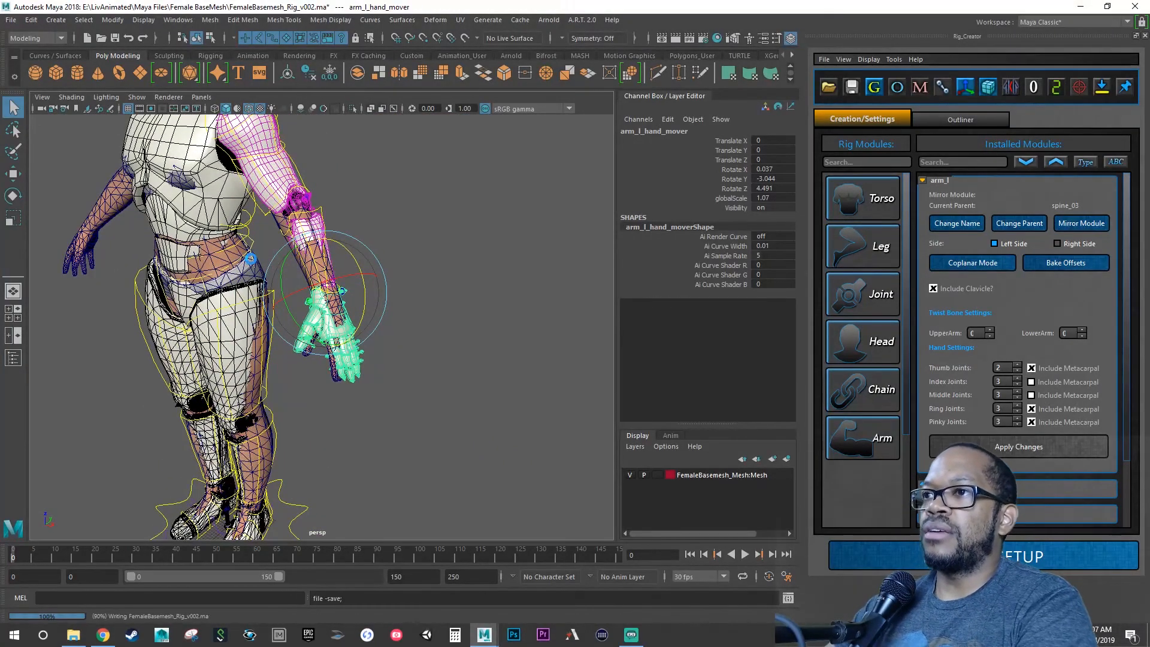
Step: Frame the left hand in the view and select the proximal mover of the left index finger
key(e)
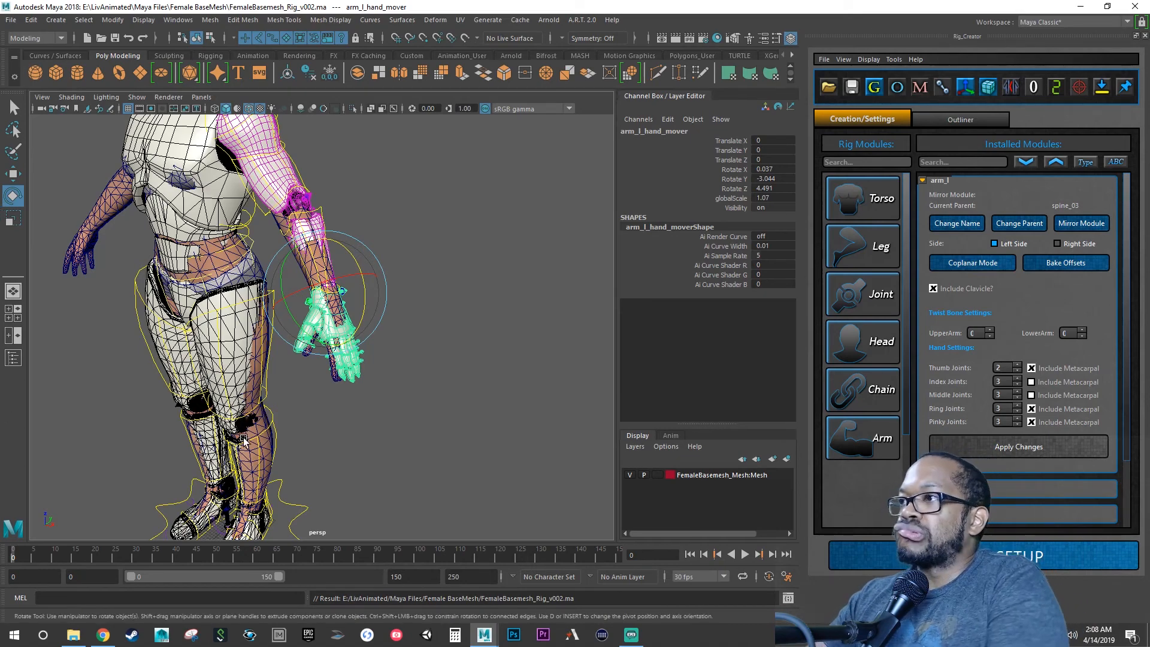
key(f)
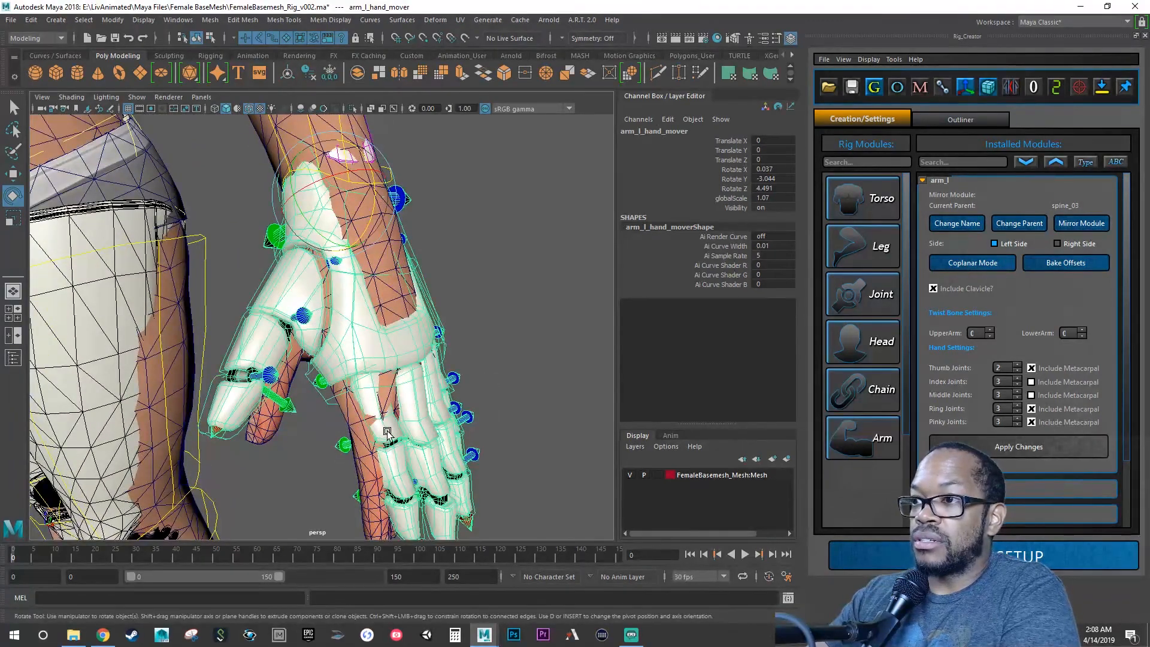
click(388, 433)
click(370, 432)
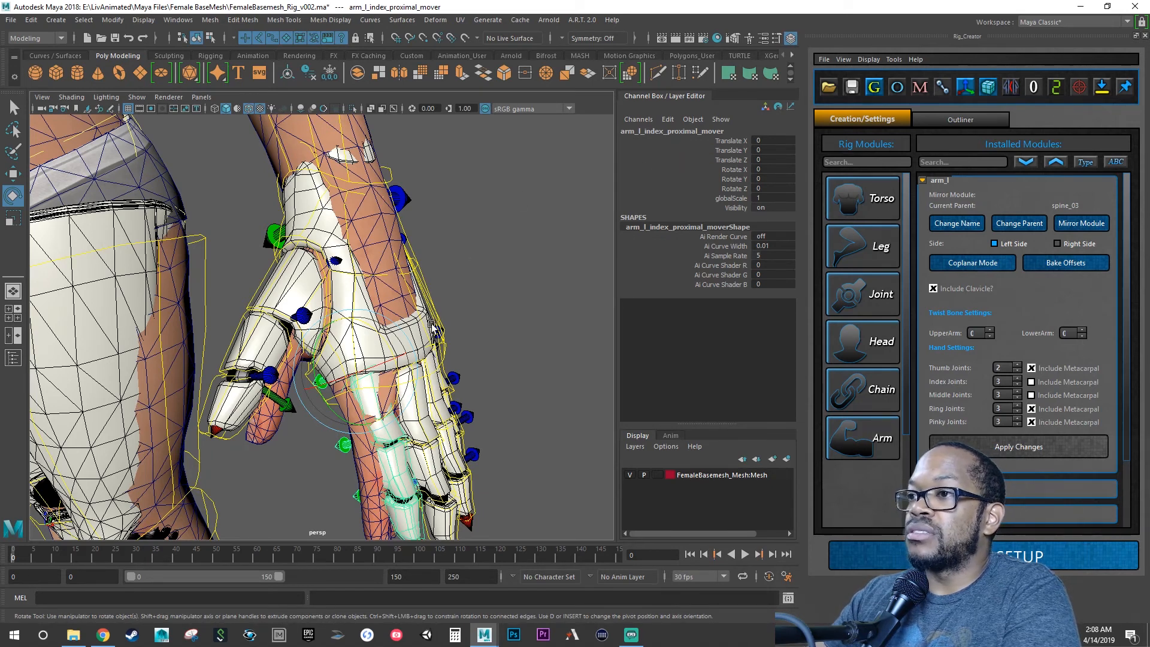
Step: Move the left index finger's proximal mover sideways towards the mesh's knuckle, to about Translate Z -0.168
alt+drag(434, 328, 415, 325)
alt+right_drag(415, 325, 352, 329)
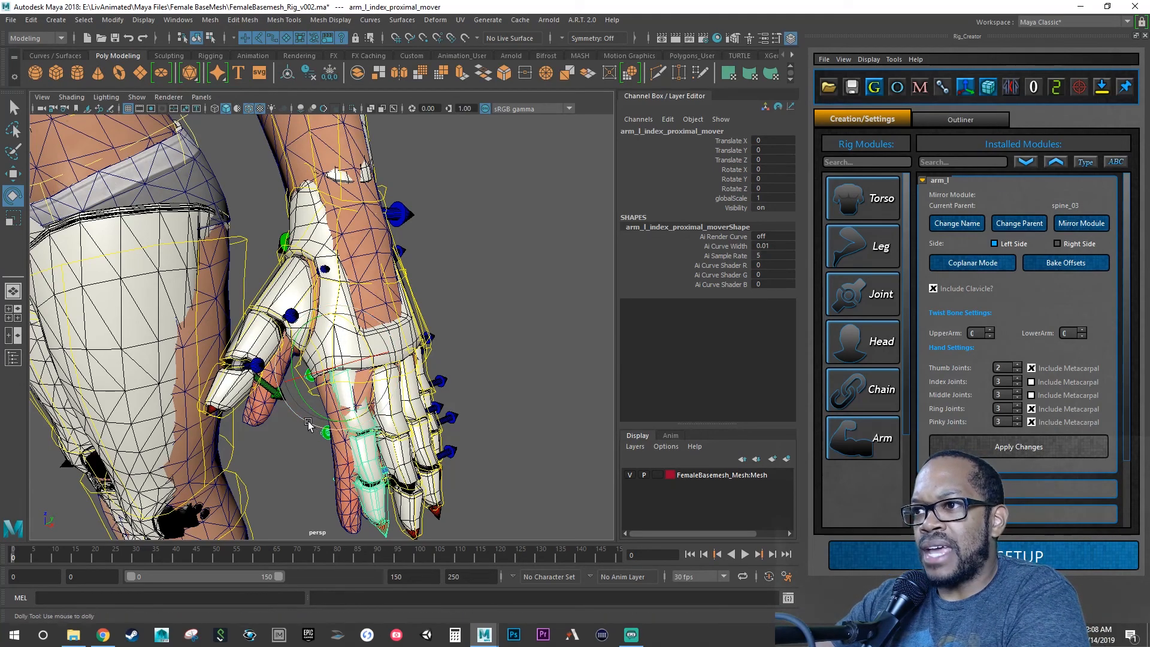
alt+right_drag(316, 431, 410, 458)
alt+middle_drag(410, 458, 366, 316)
alt+right_drag(366, 316, 407, 322)
alt+drag(407, 321, 428, 323)
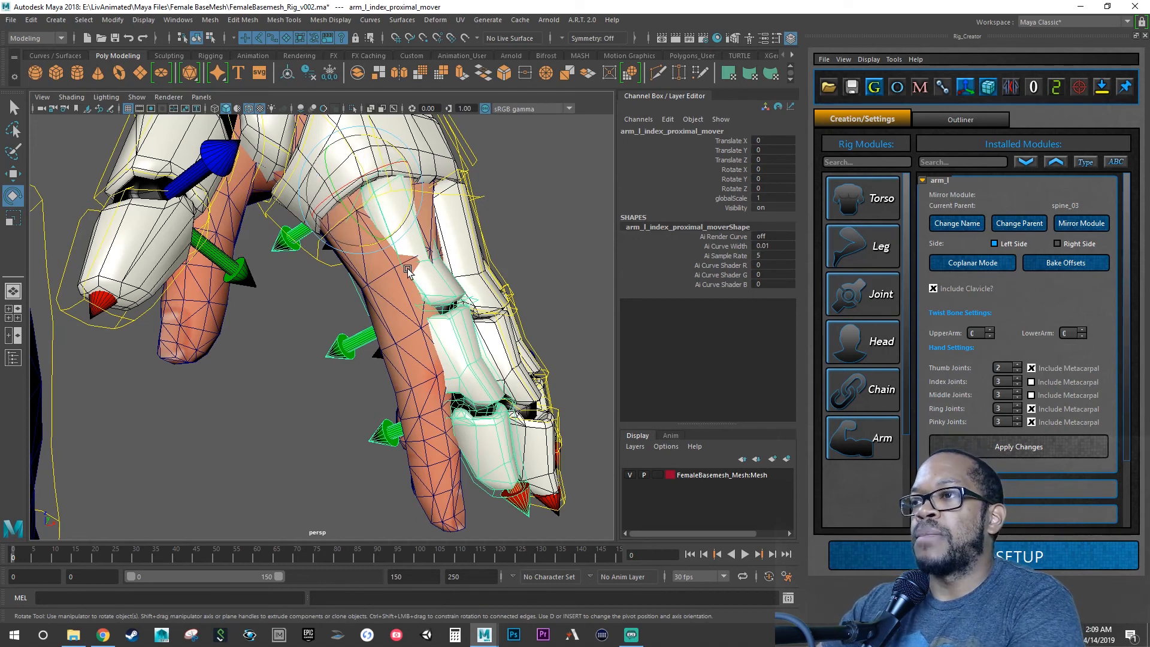
alt+drag(411, 262, 336, 263)
key(w)
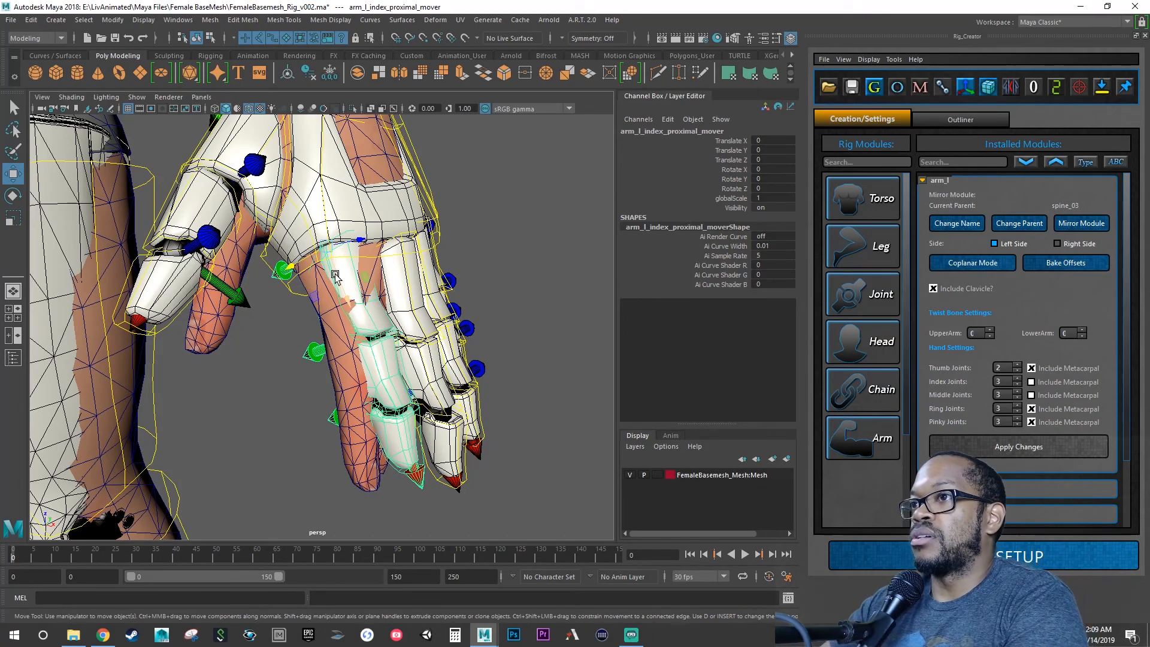
alt+drag(364, 297, 318, 298)
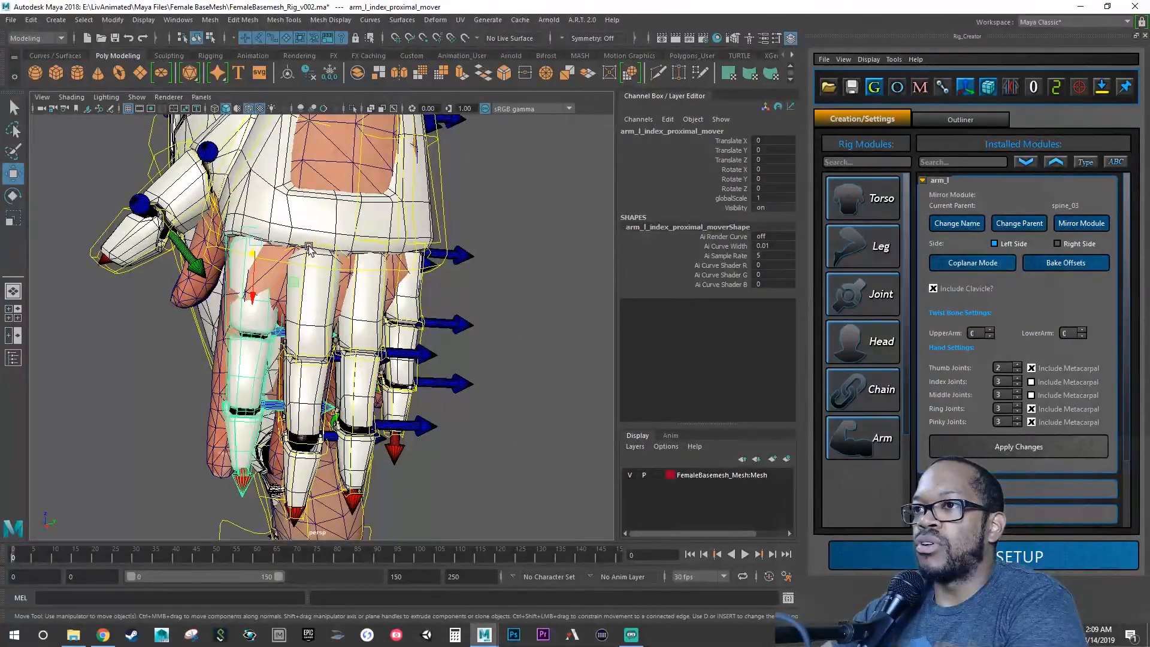
drag(308, 248, 305, 249)
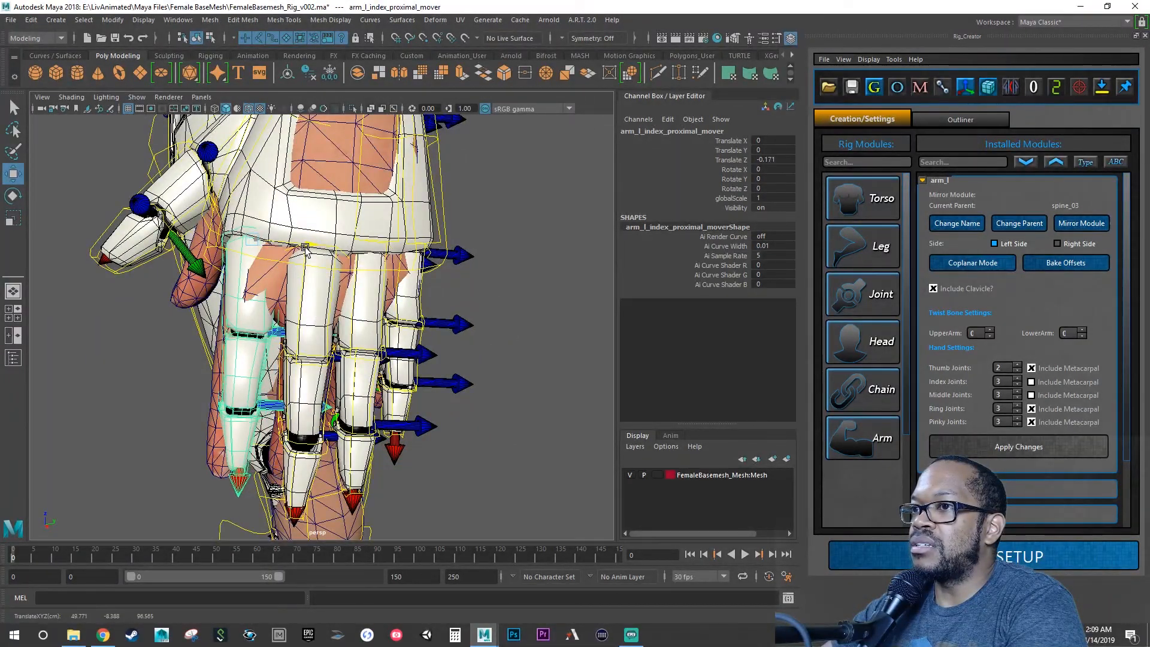
Step: Rotate the left index proximal mover to about X 0.401, Y 3.401, Z 6.725 to follow the mesh's finger
key(e)
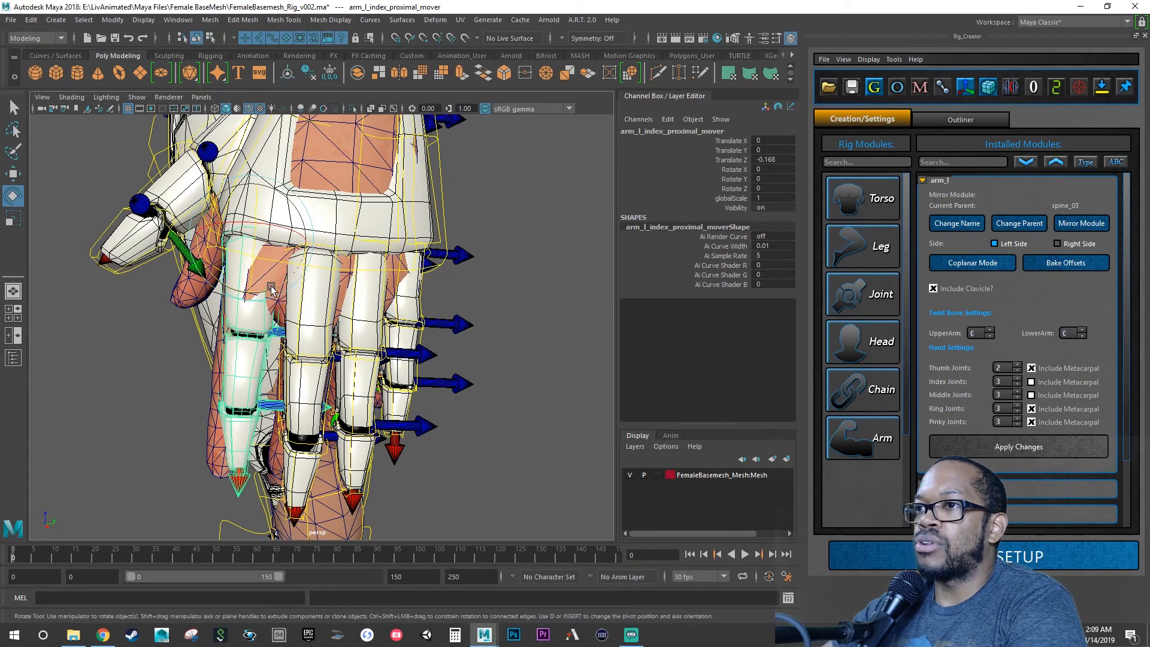
drag(276, 286, 399, 256)
key(w)
Step: Examine from the palm and the side how the left index finger's mover joints line up with the mesh's finger
alt+right_drag(399, 256, 441, 238)
alt+middle_drag(396, 195, 356, 298)
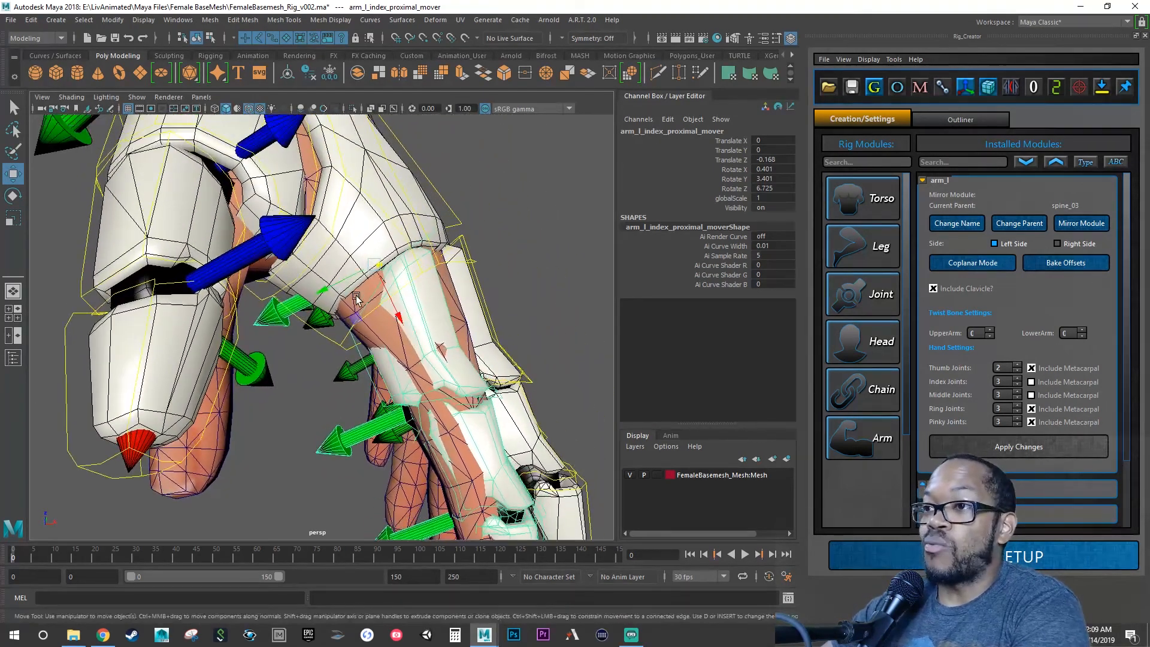
alt+drag(357, 298, 459, 275)
alt+drag(479, 325, 556, 292)
alt+right_drag(442, 309, 392, 349)
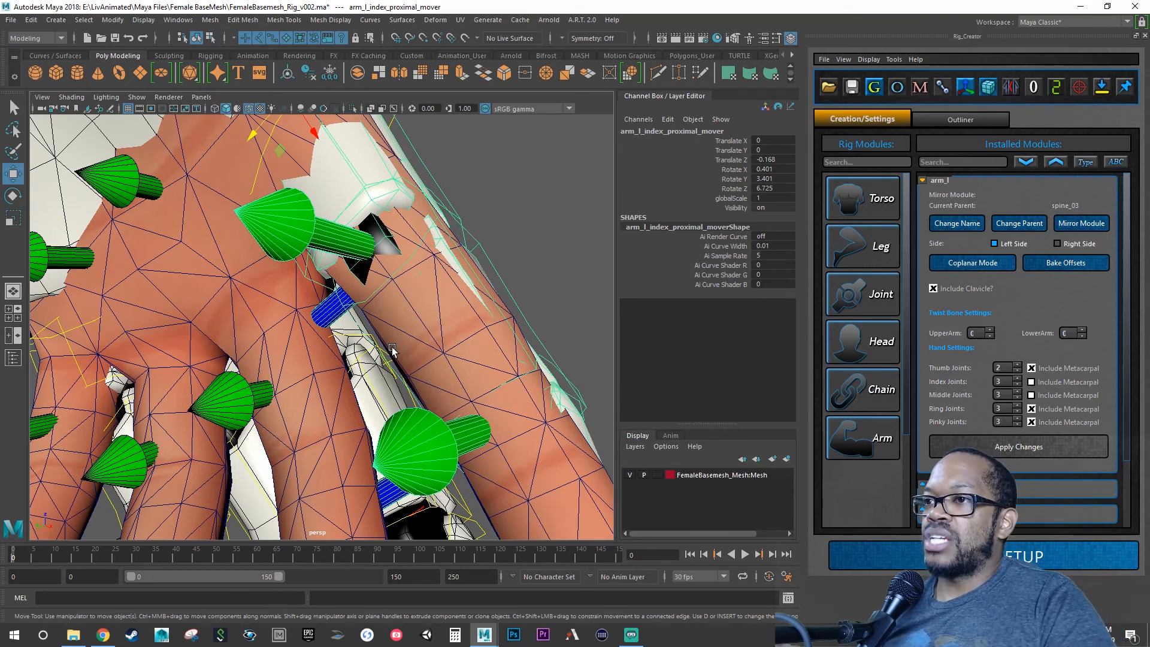
alt+drag(370, 293, 439, 290)
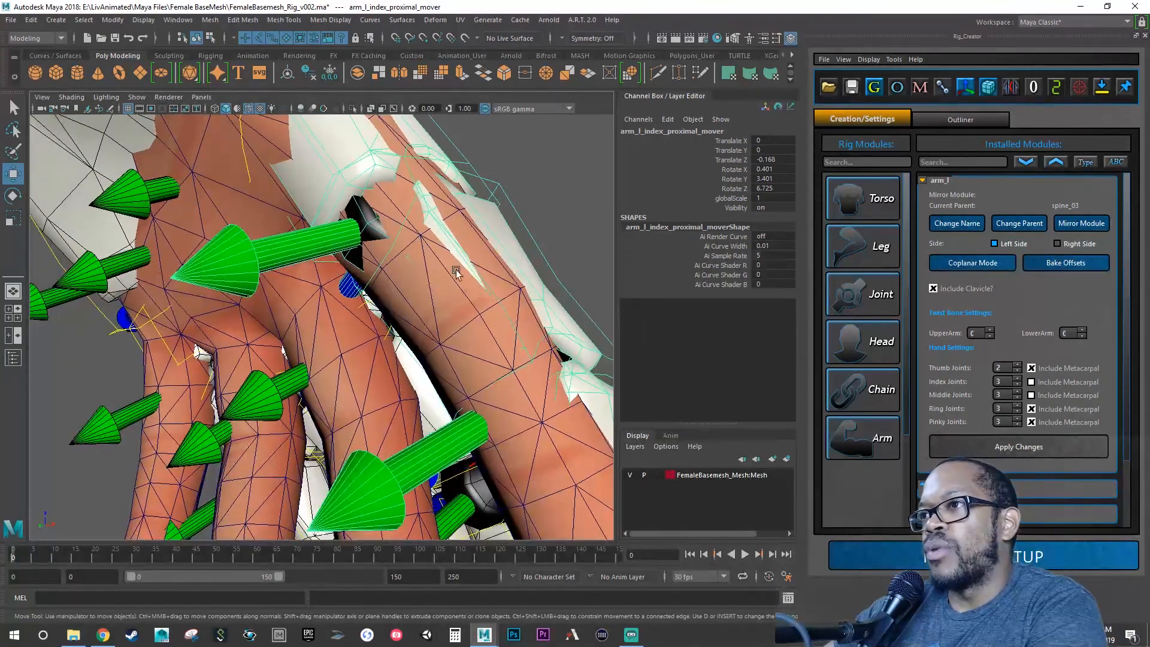
alt+drag(490, 322, 384, 350)
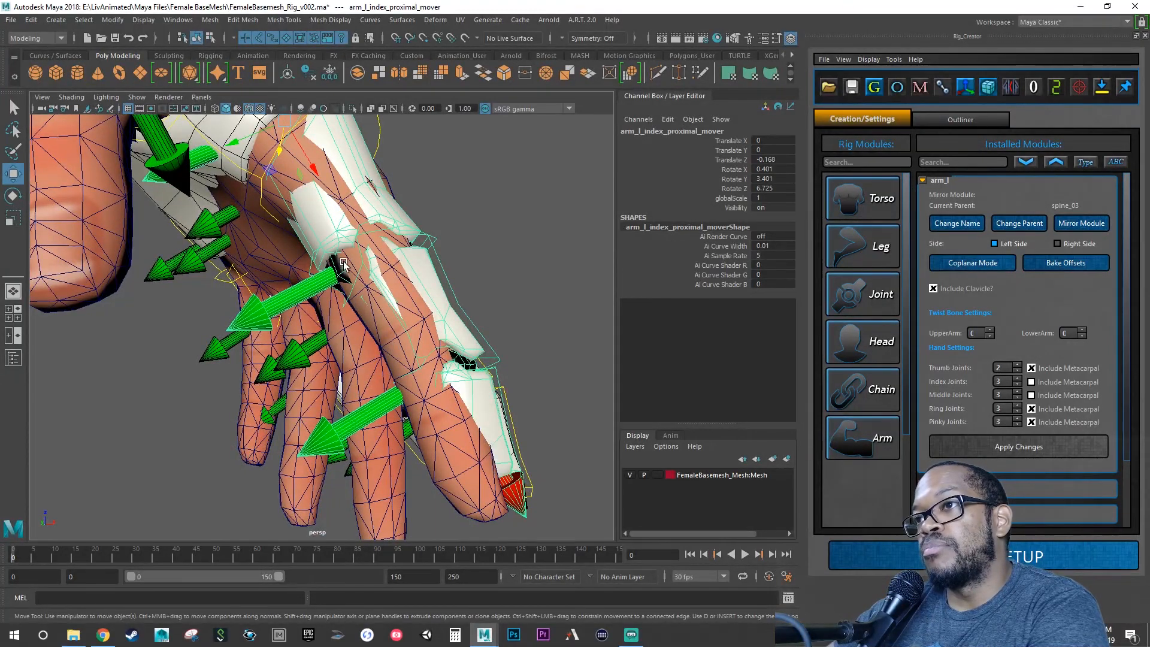
alt+drag(340, 274, 352, 269)
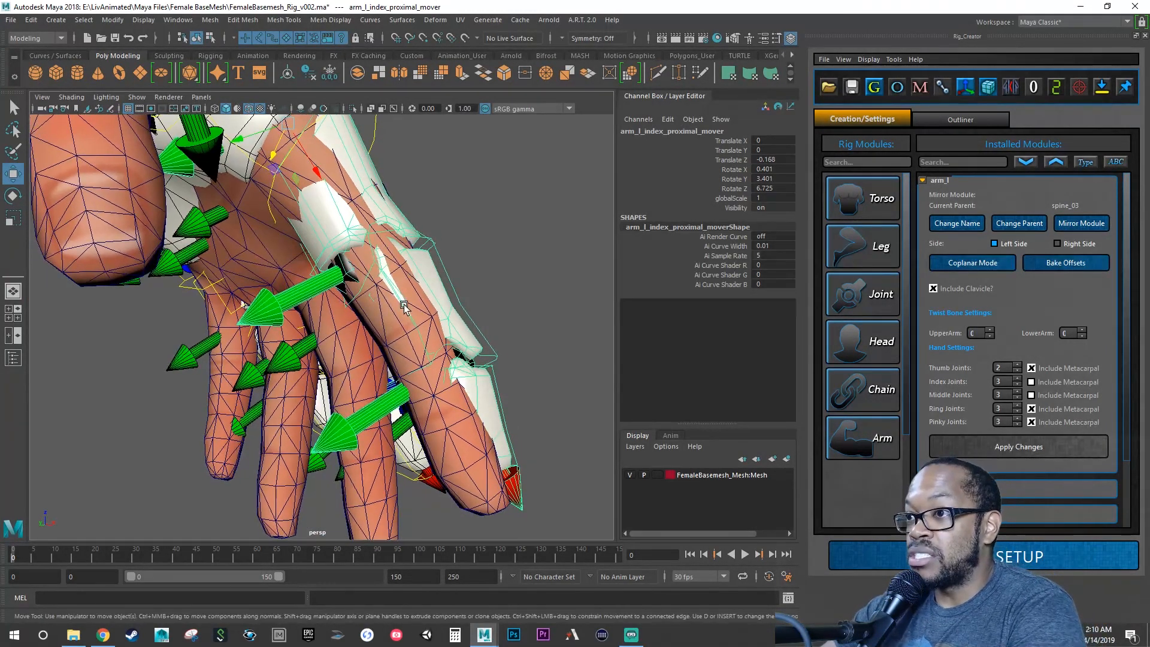
alt+drag(396, 334, 395, 329)
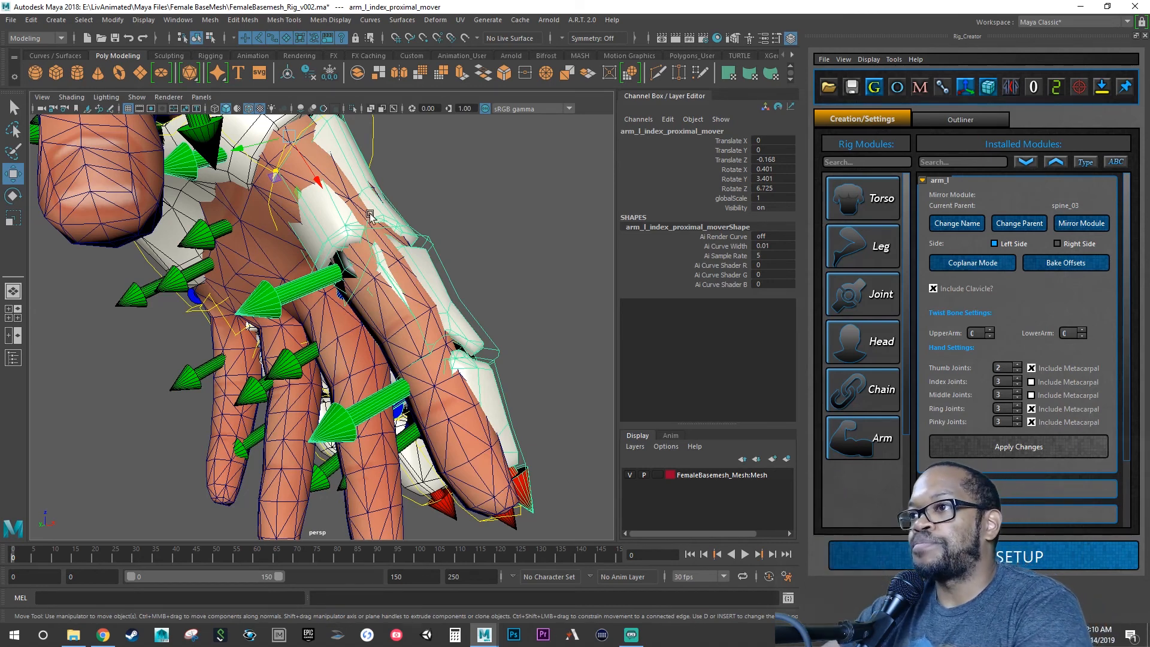
alt+drag(391, 318, 463, 375)
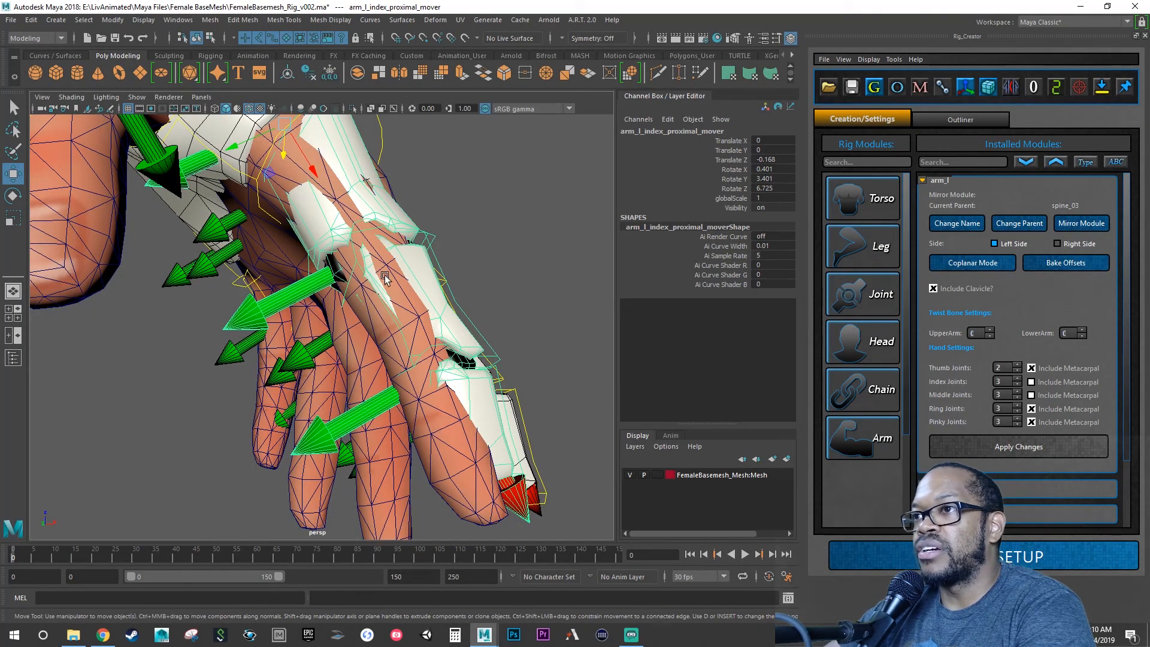
Step: Scale the left index proximal mover up to a global scale of about 1.172 to match the mesh's finger length
key(r)
alt+drag(349, 225, 291, 247)
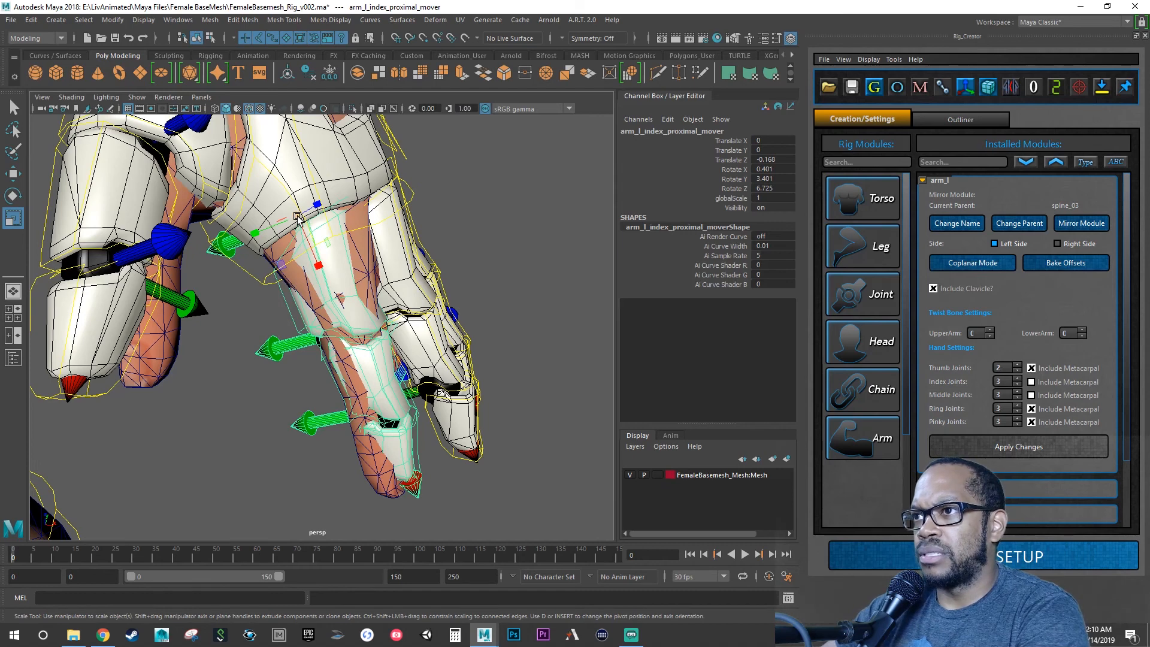
drag(298, 218, 315, 173)
alt+drag(329, 230, 383, 264)
alt+right_drag(383, 264, 314, 274)
alt+drag(314, 274, 292, 250)
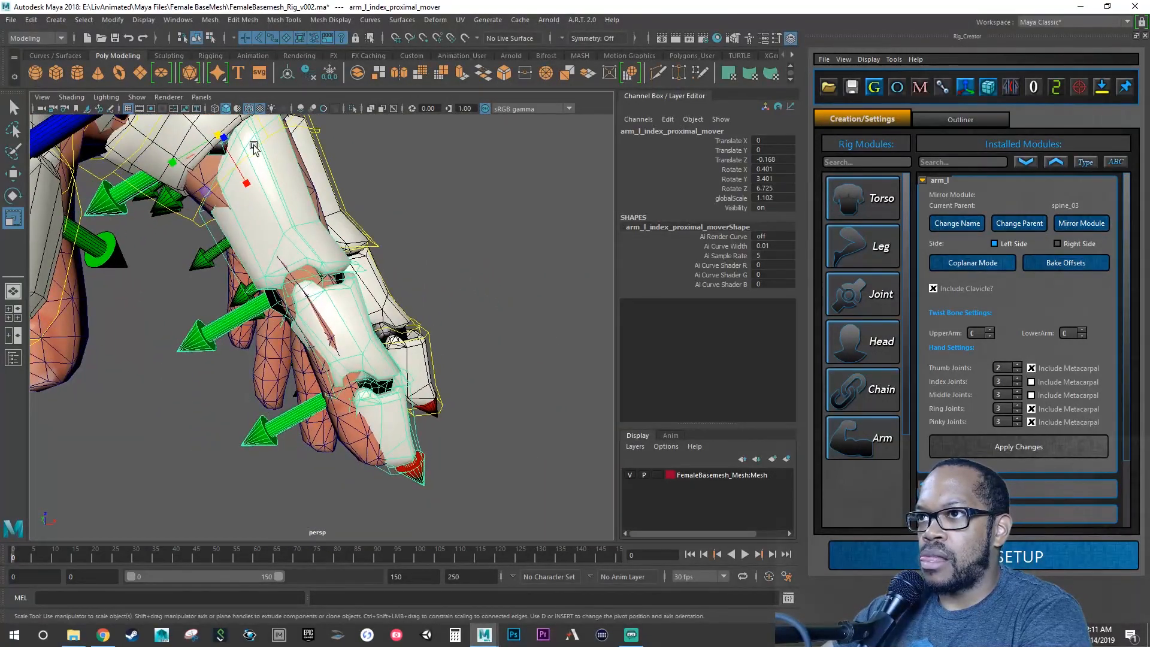
alt+drag(253, 148, 231, 163)
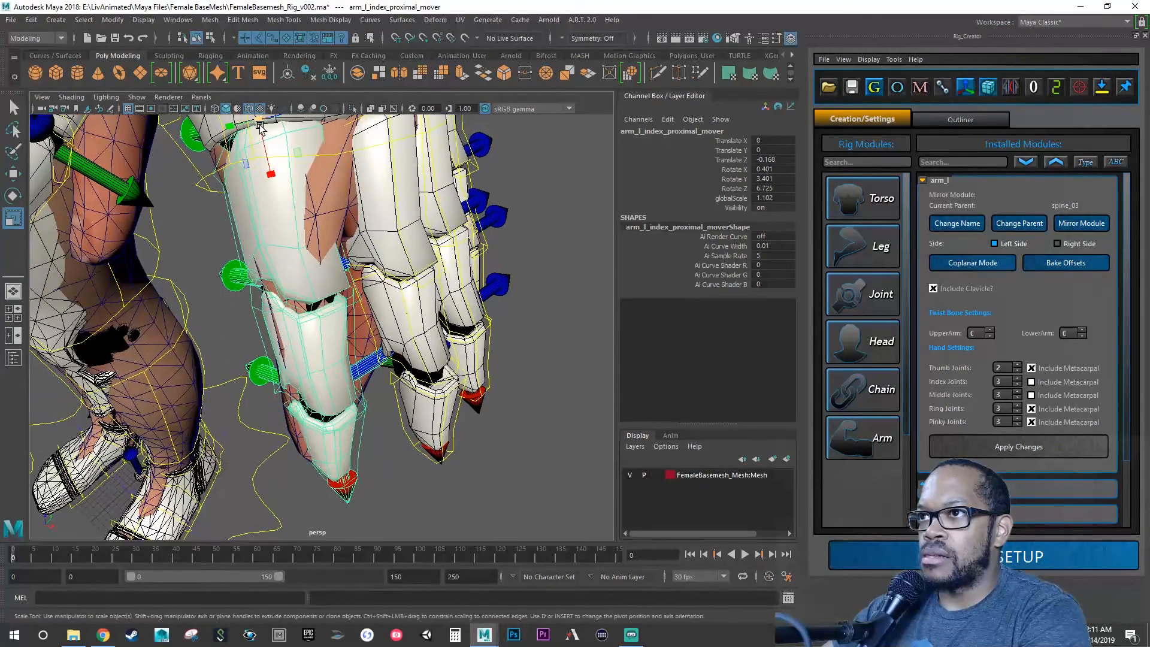
drag(264, 120, 283, 82)
alt+drag(150, 331, 253, 194)
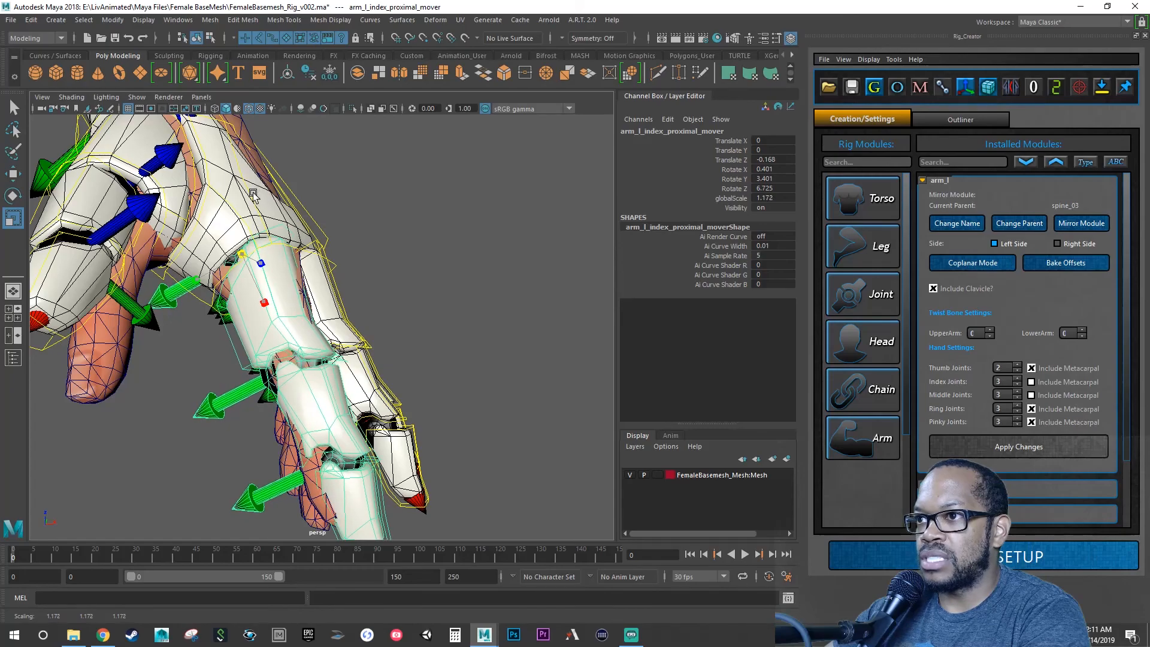
Step: Select the left index finger's middle mover and rotate it to about Z 7.651
alt+drag(269, 296, 319, 311)
scroll(418, 380, up, 5)
alt+right_drag(320, 311, 306, 303)
alt+drag(273, 321, 336, 335)
click(375, 322)
key(e)
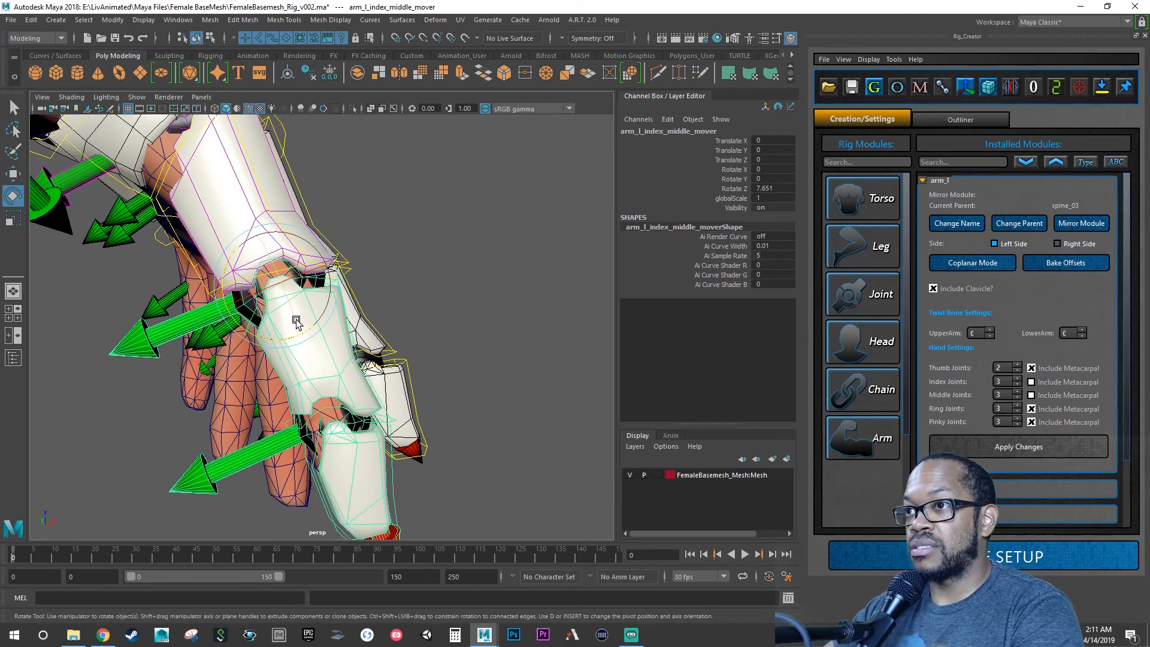
Step: Reselect the proximal mover of the left index finger
click(304, 217)
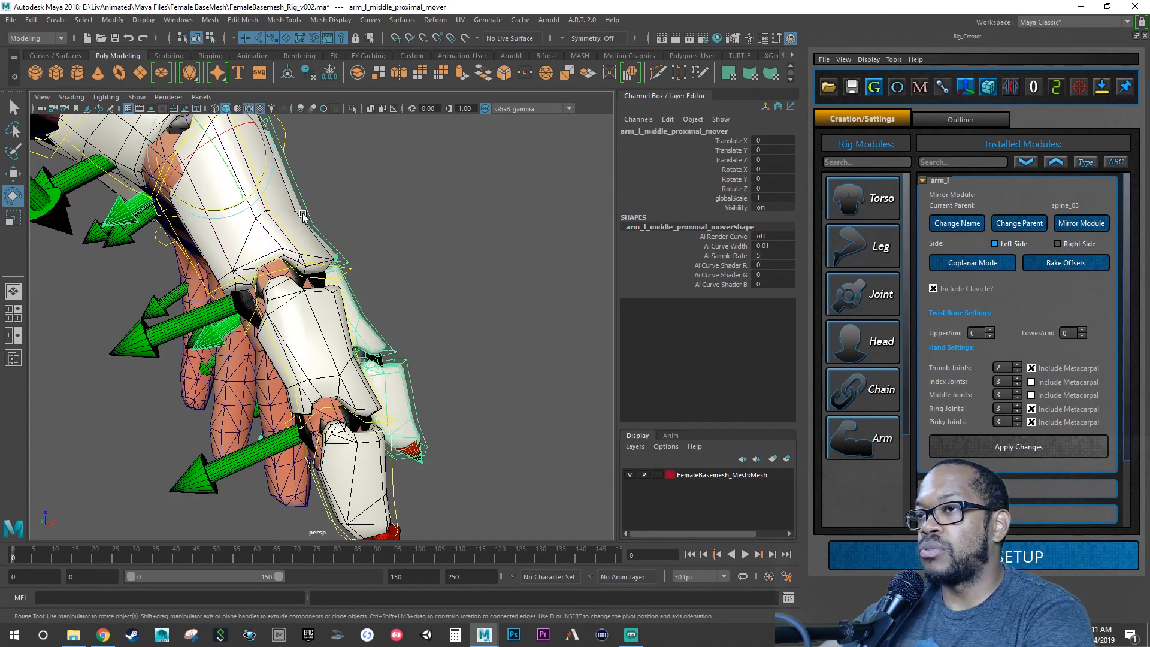
alt+drag(310, 238, 188, 258)
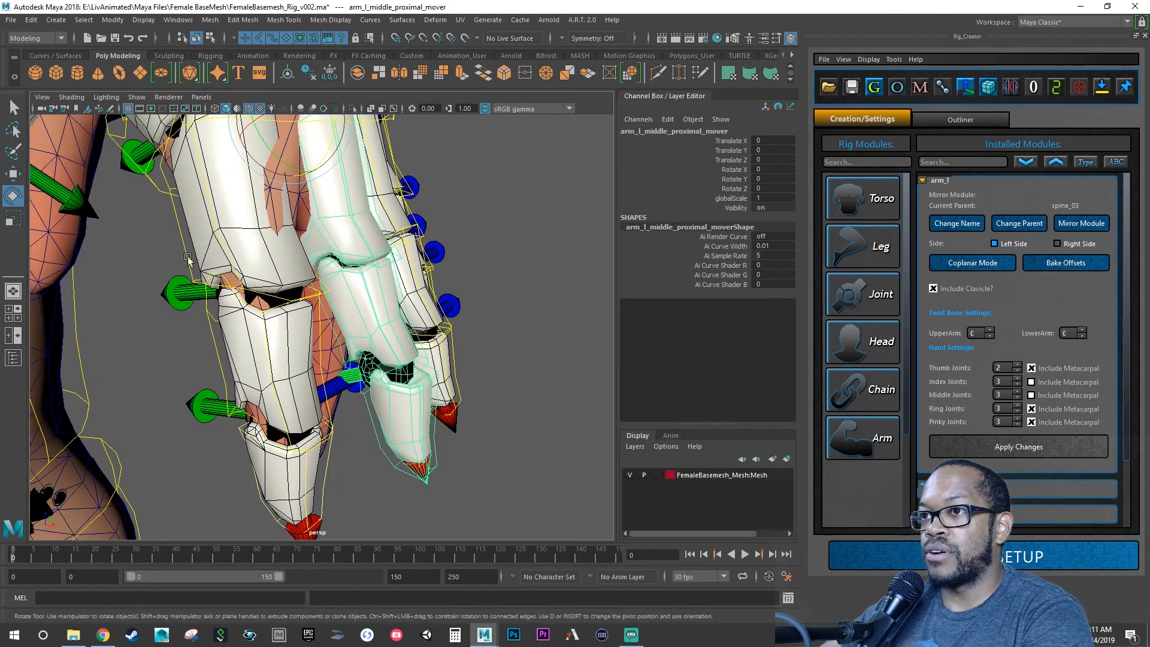
click(185, 247)
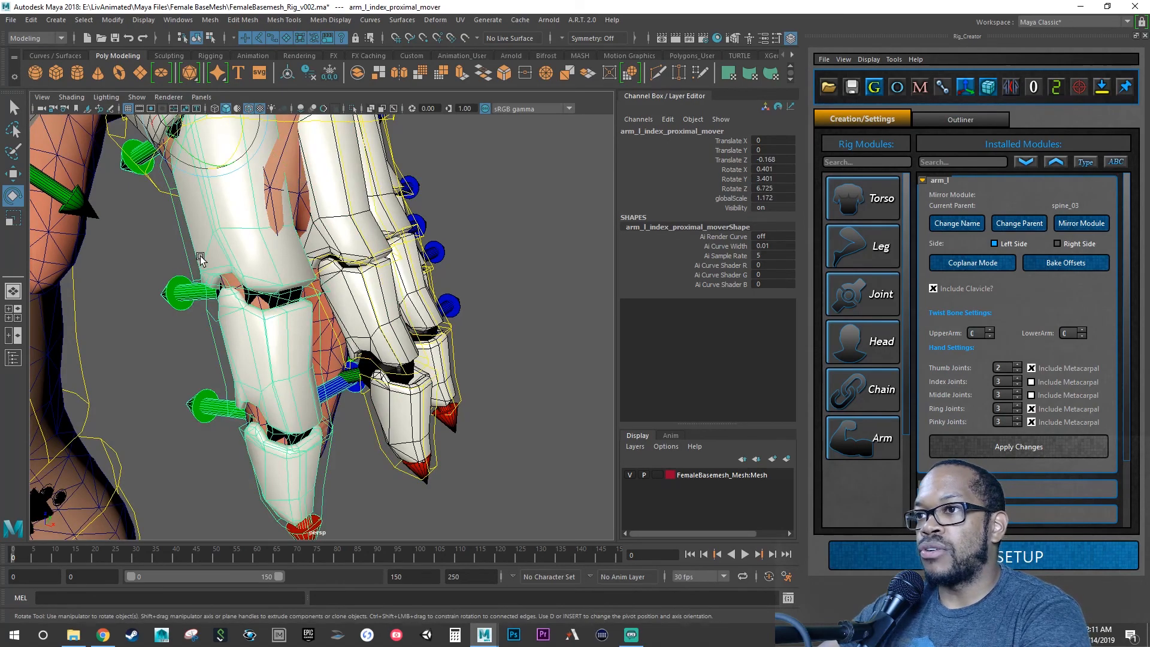
Step: Examine where the left index finger's joint centres sit inside the mesh, alternating between wireframe and smooth-shaded display
alt+drag(200, 256, 233, 179)
click(216, 110)
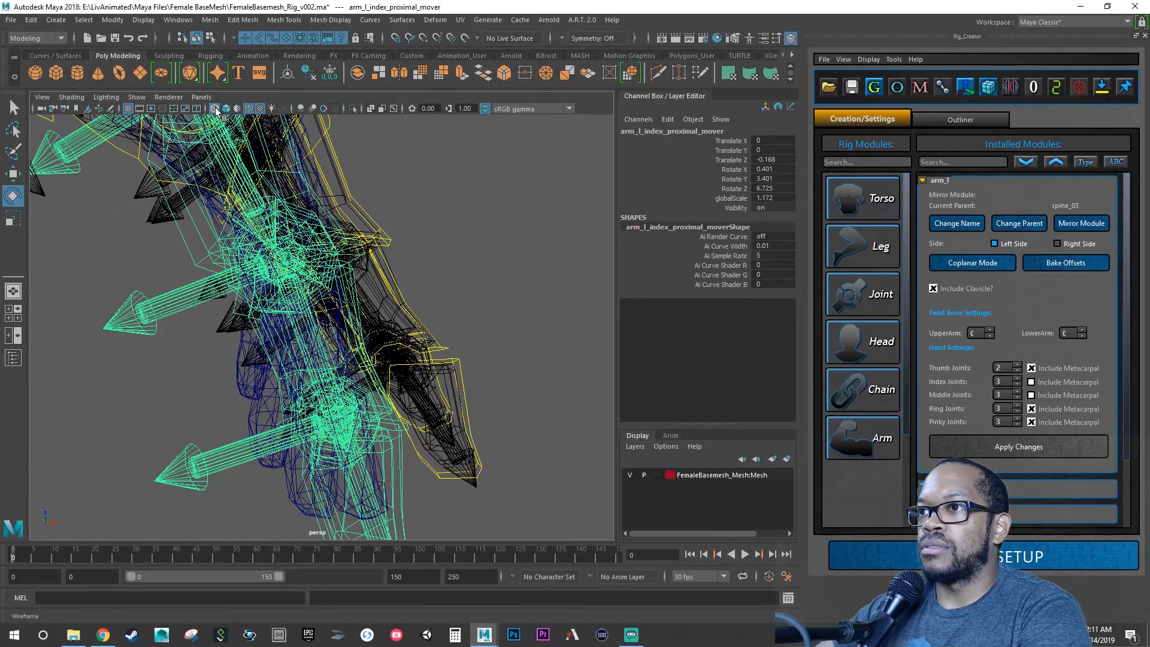
alt+drag(220, 199, 272, 336)
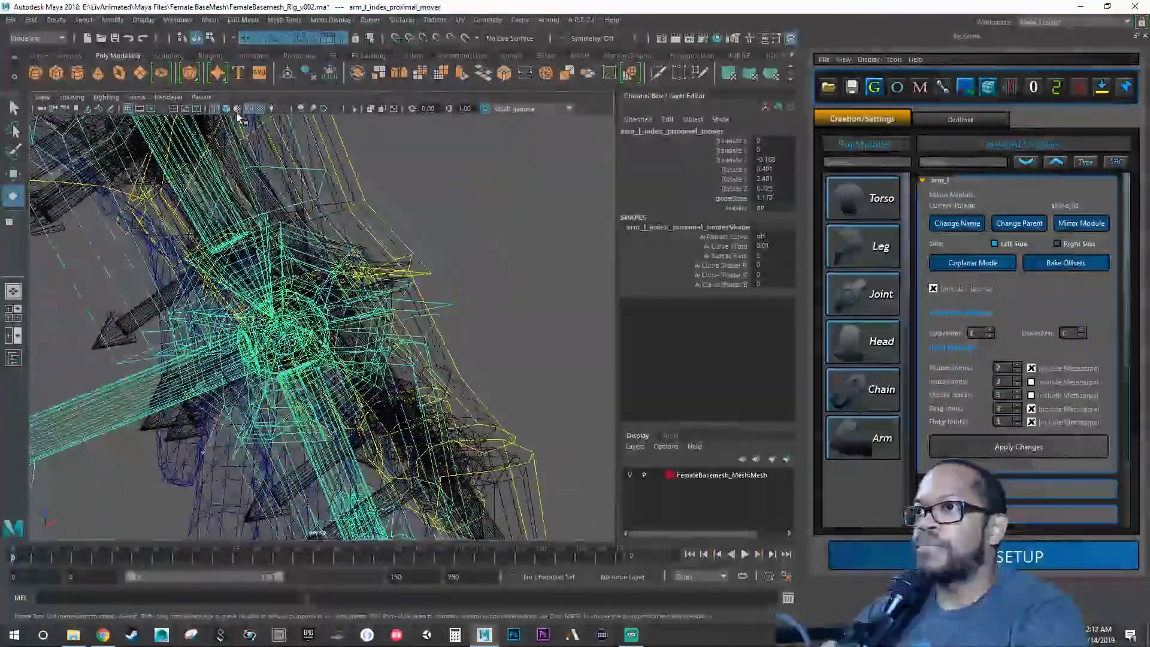
click(226, 110)
mouse_move(335, 282)
alt+mouse_down()
mouse_move(378, 311)
mouse_move(465, 281)
mouse_move(362, 325)
alt+mouse_up()
alt+right_drag(362, 325, 390, 300)
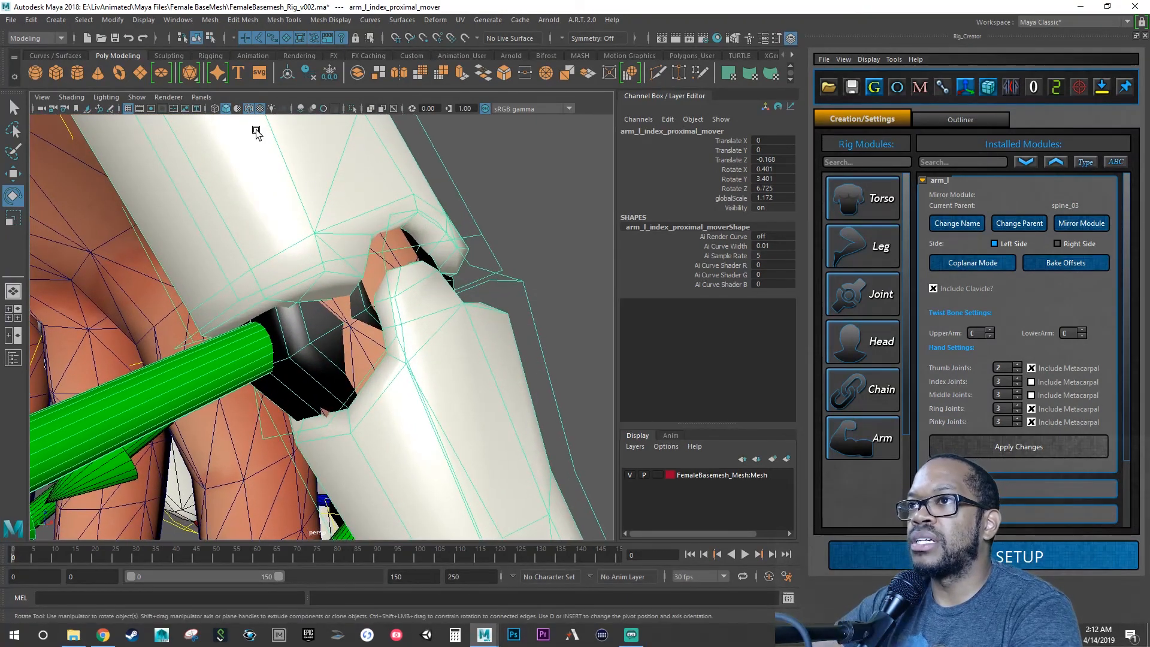
click(215, 108)
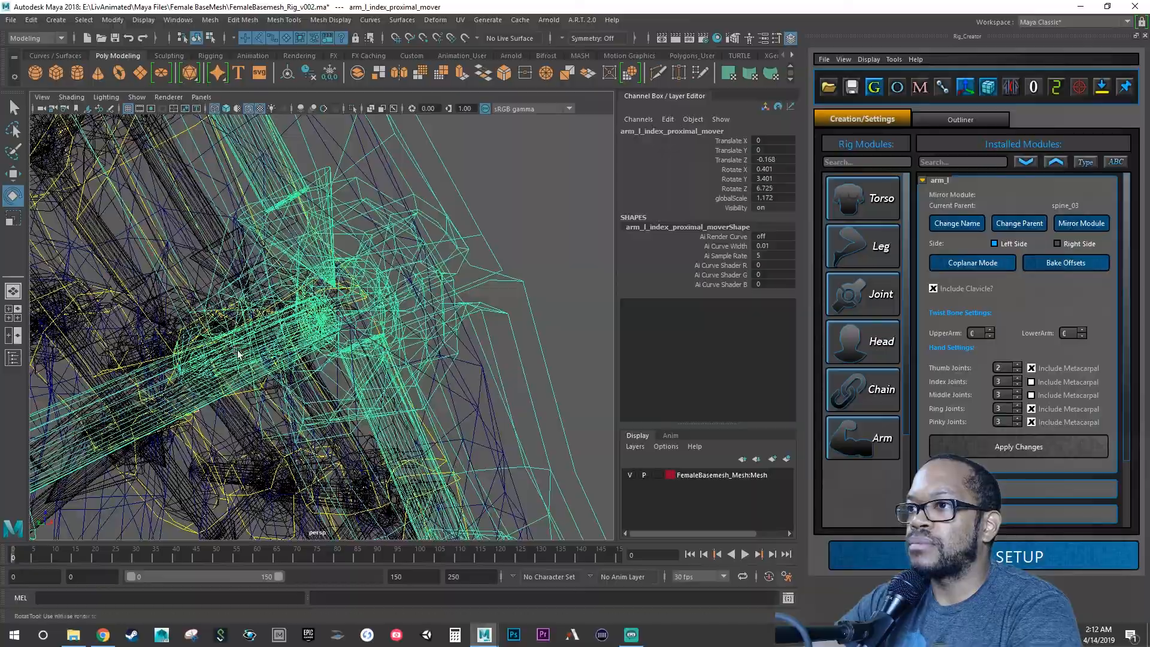
alt+drag(238, 353, 339, 343)
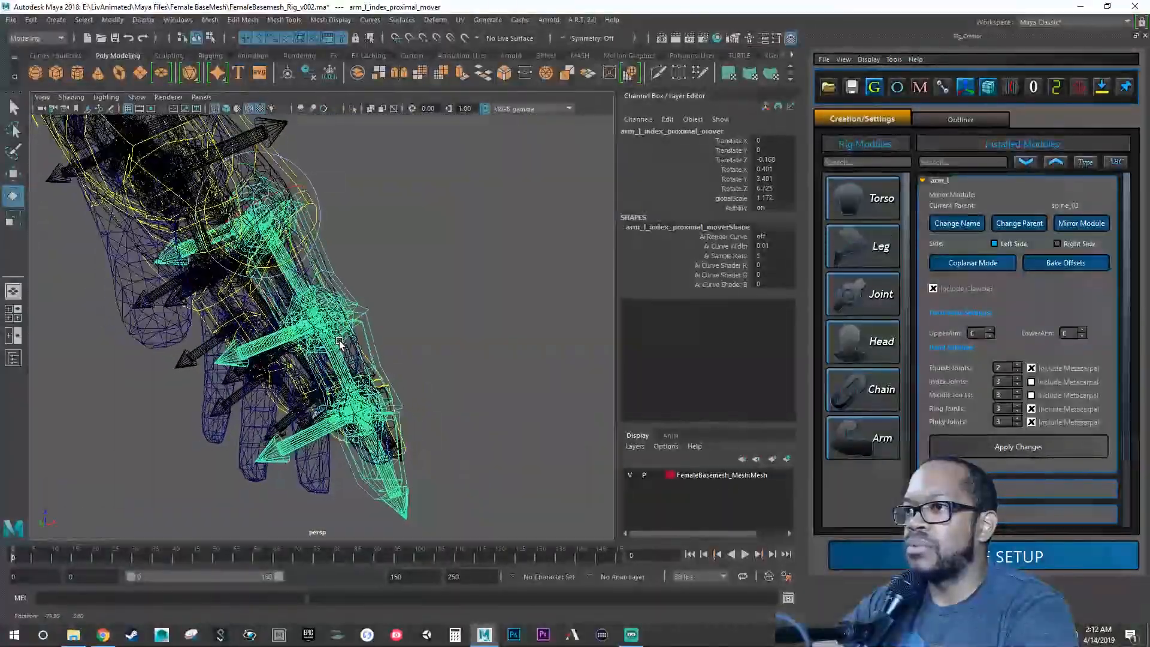
scroll(339, 342, up, 10)
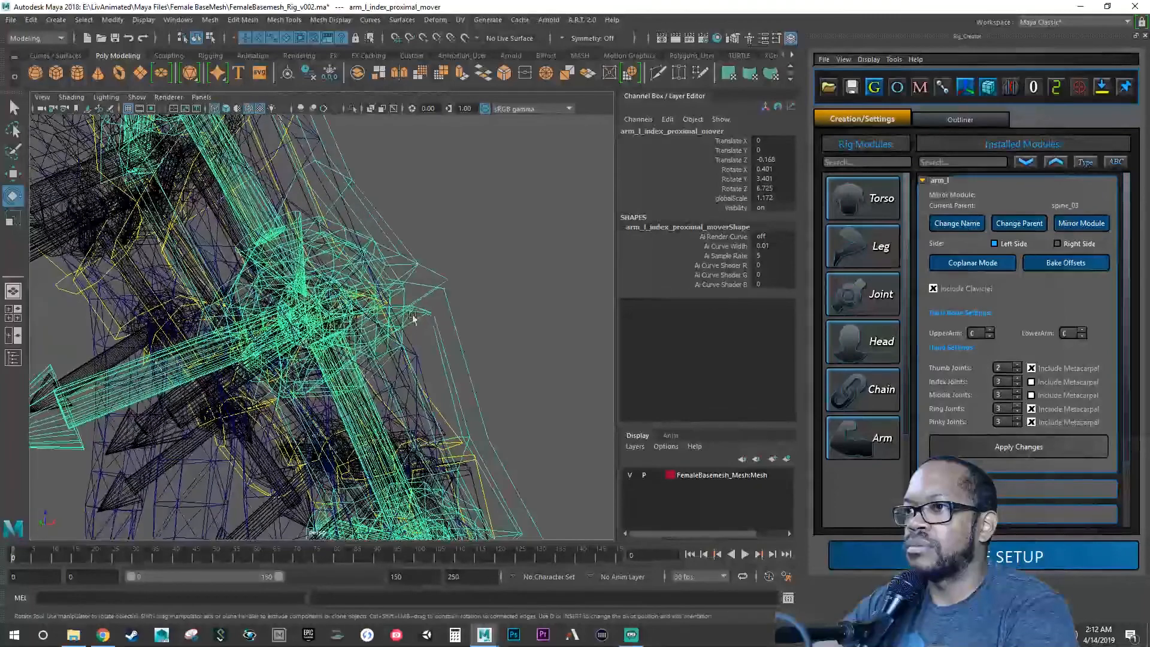
scroll(413, 318, down, 3)
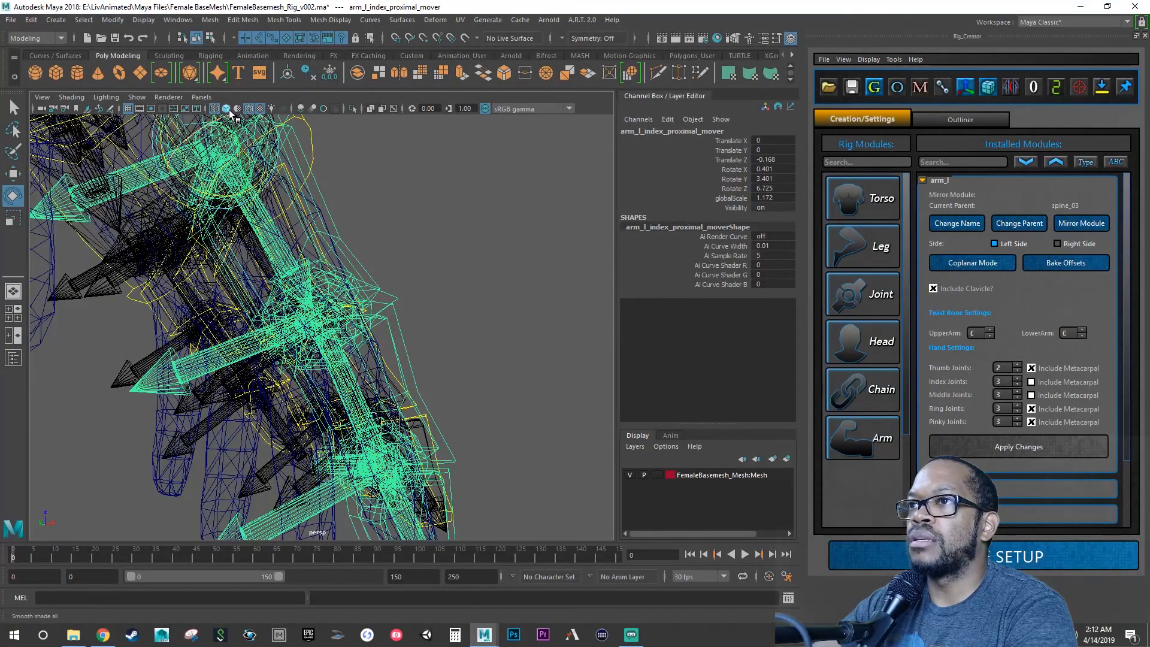
click(227, 109)
scroll(293, 225, down, 3)
mouse_move(305, 232)
alt+mouse_down()
mouse_move(278, 243)
mouse_move(250, 280)
mouse_move(296, 260)
mouse_move(373, 274)
alt+mouse_up()
Step: Try bending the left index proximal mover outward to about Rotate Z -19, and undo the rotations
key(ctrl+z)
scroll(296, 260, up, 2)
scroll(373, 274, up, 2)
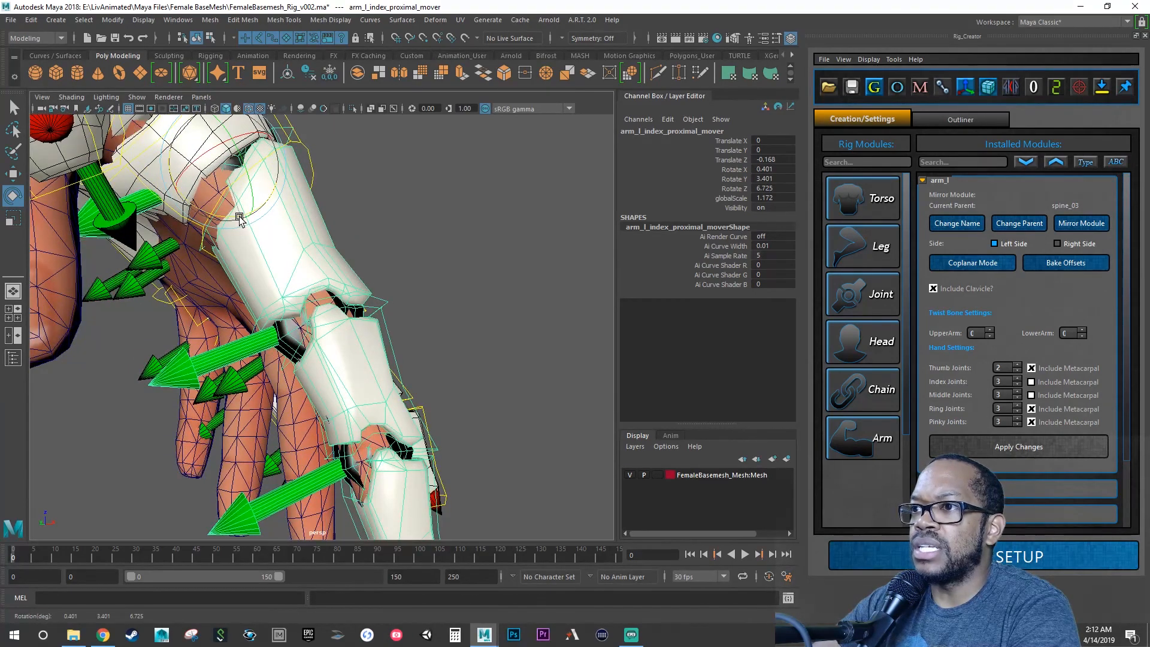
drag(240, 219, 259, 211)
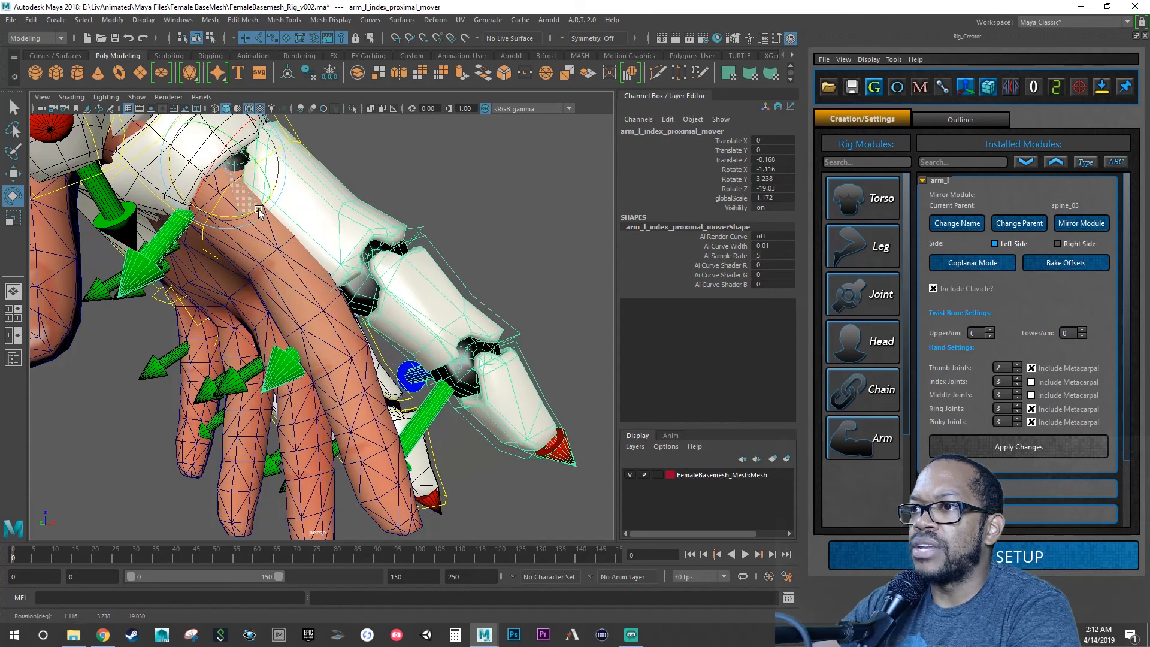
key(ctrl+z)
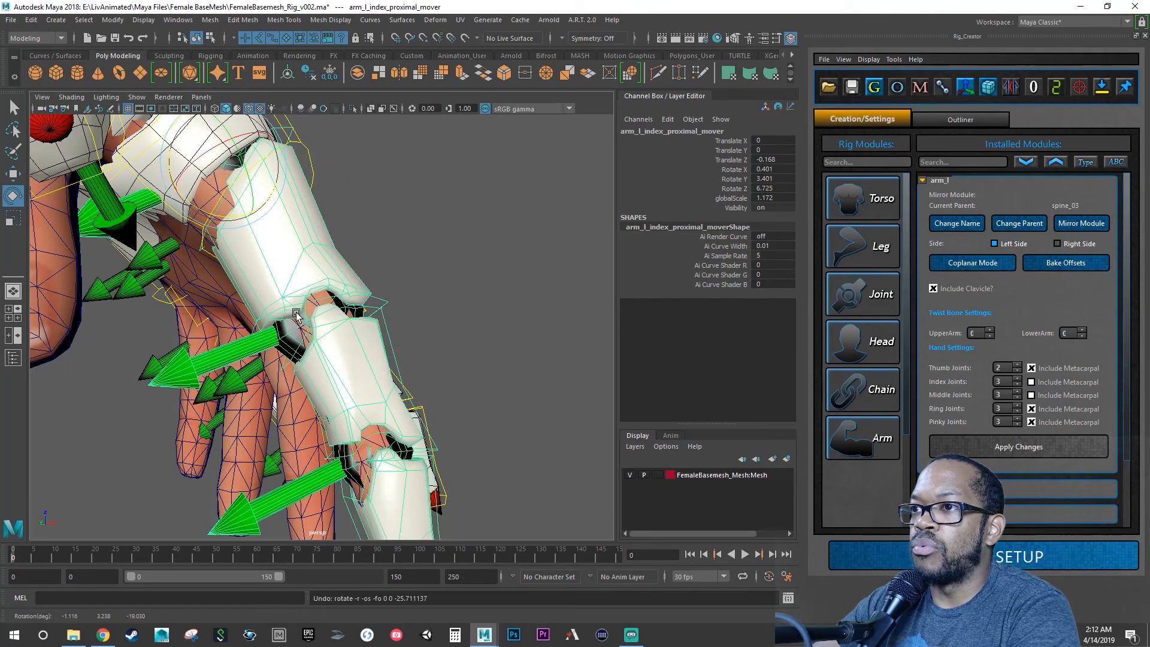
drag(189, 206, 217, 209)
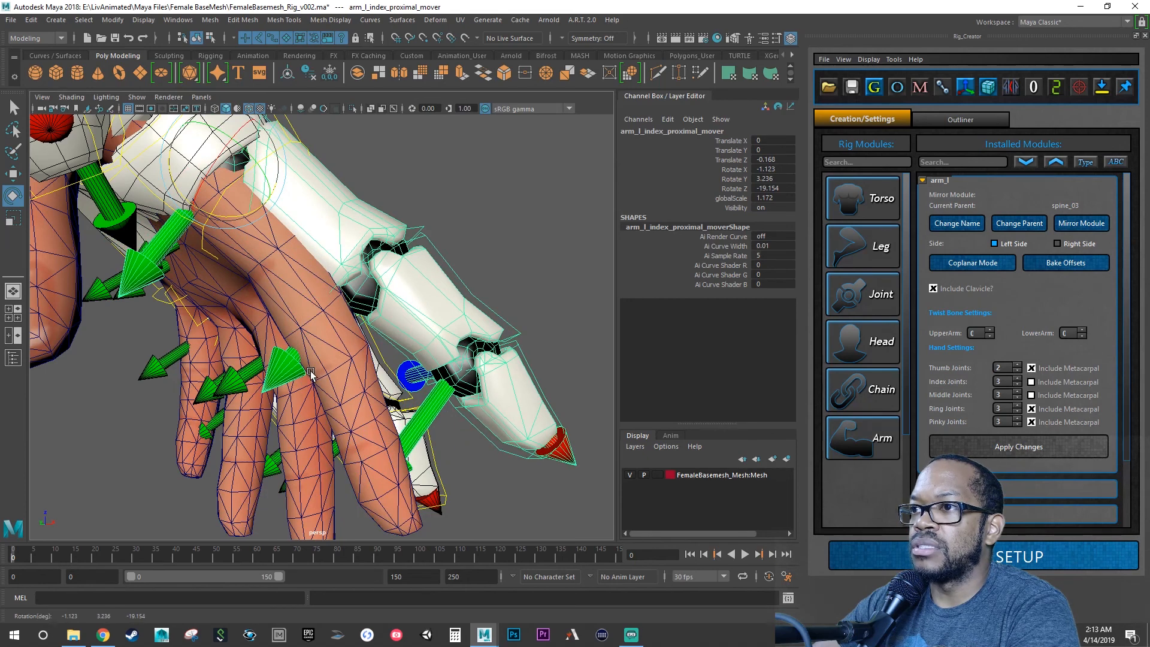
key(ctrl+z)
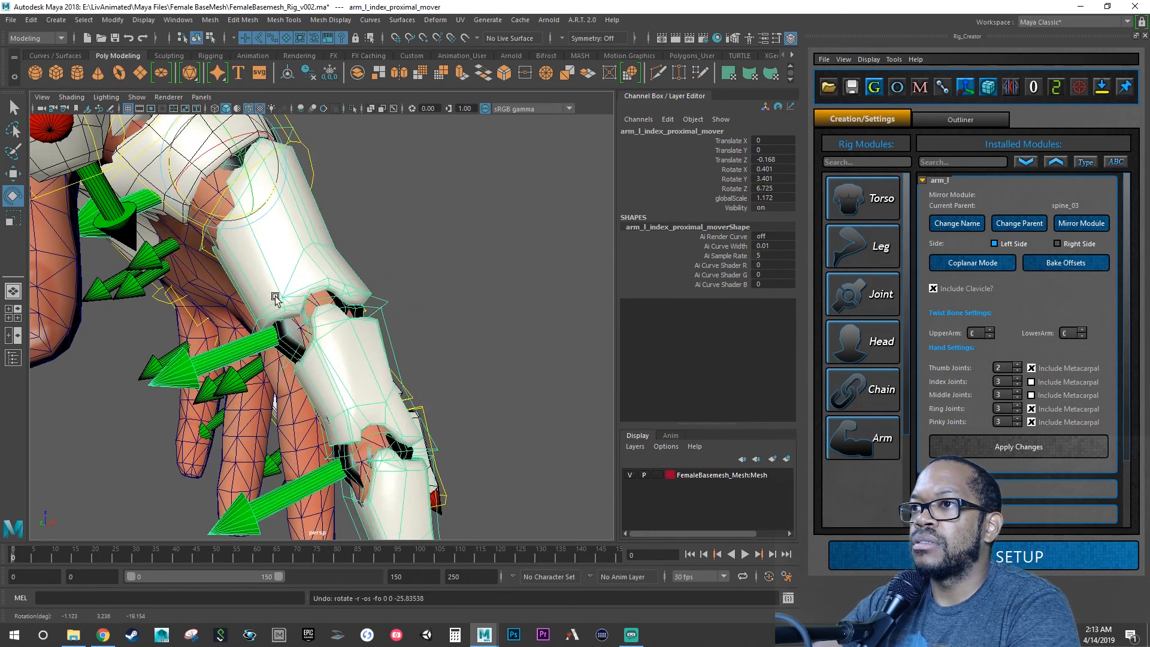
Step: Scale the left index proximal mover up to a global scale of about 1.322
key(r)
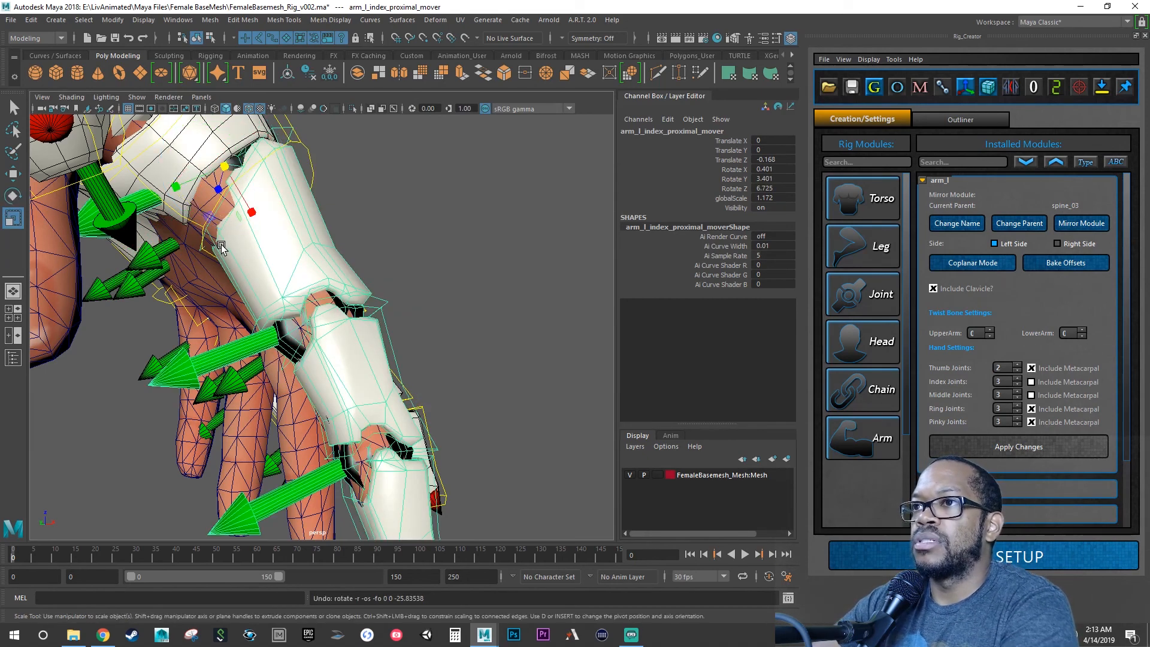
drag(226, 166, 305, 96)
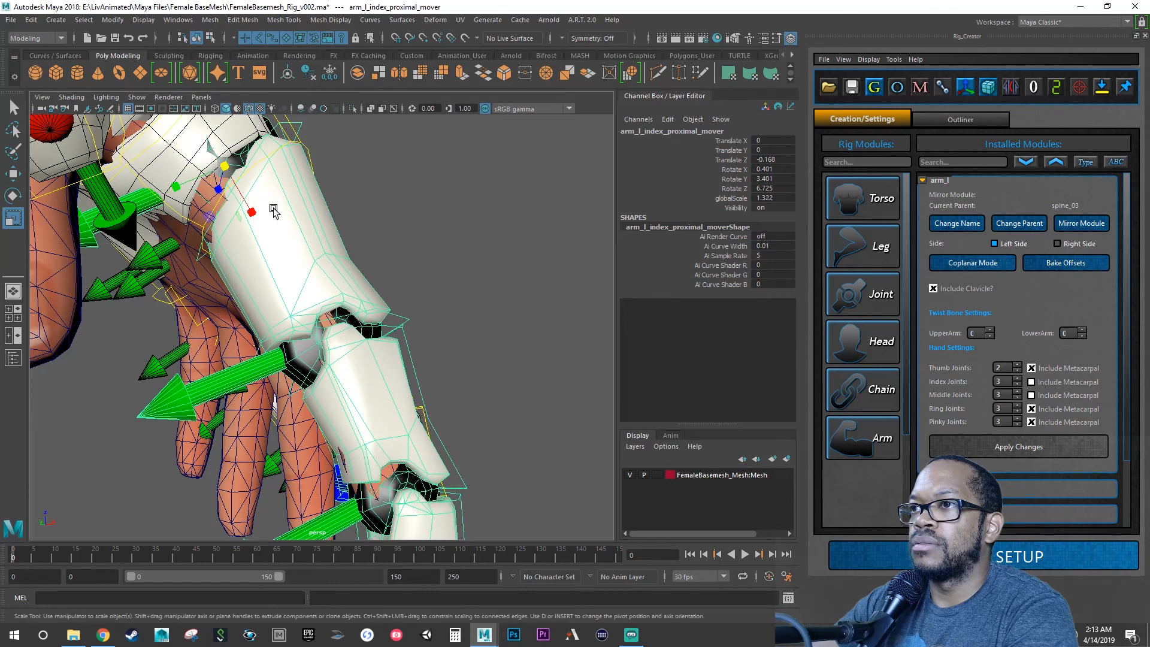
Step: Try rotating the left index proximal mover to about Rotate Z 4.8, and undo the rotation
key(e)
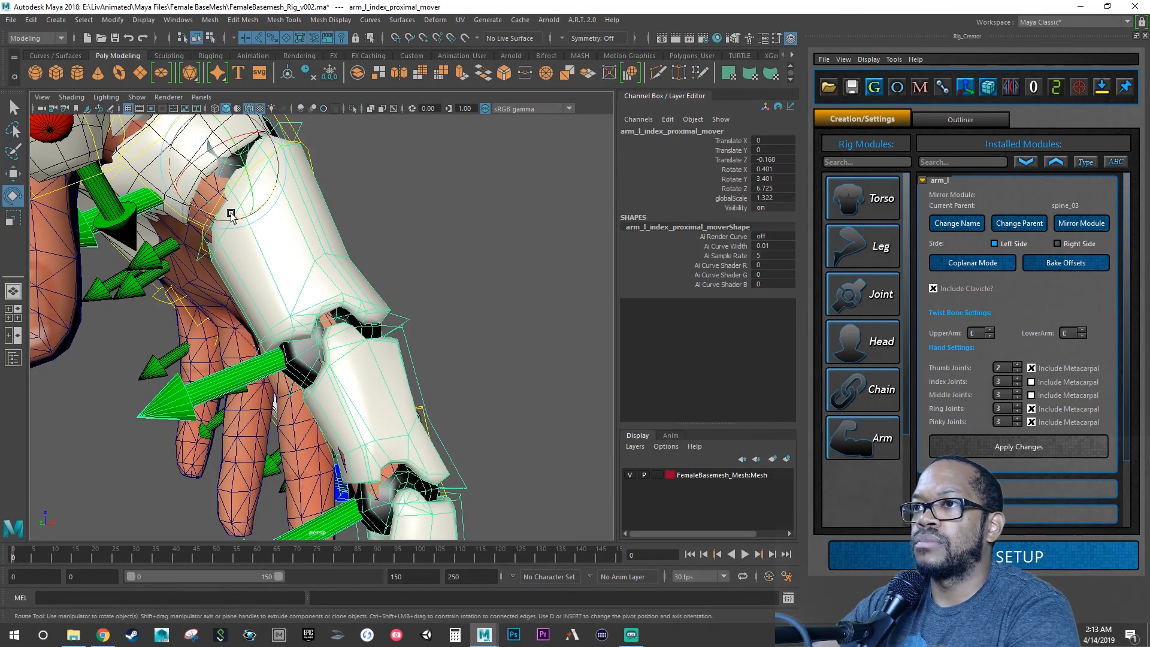
mouse_move(228, 217)
mouse_down()
mouse_move(238, 216)
mouse_move(229, 220)
mouse_up()
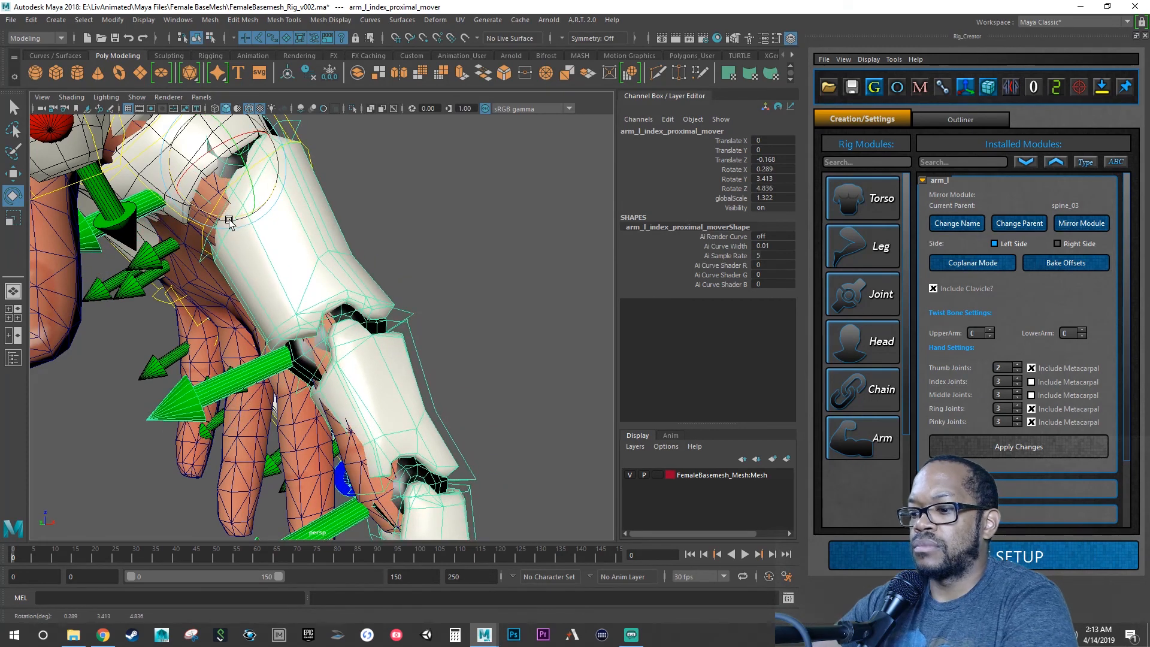
key(ctrl+z)
Step: Scale the left index proximal mover up to a global scale of about 1.348
key(r)
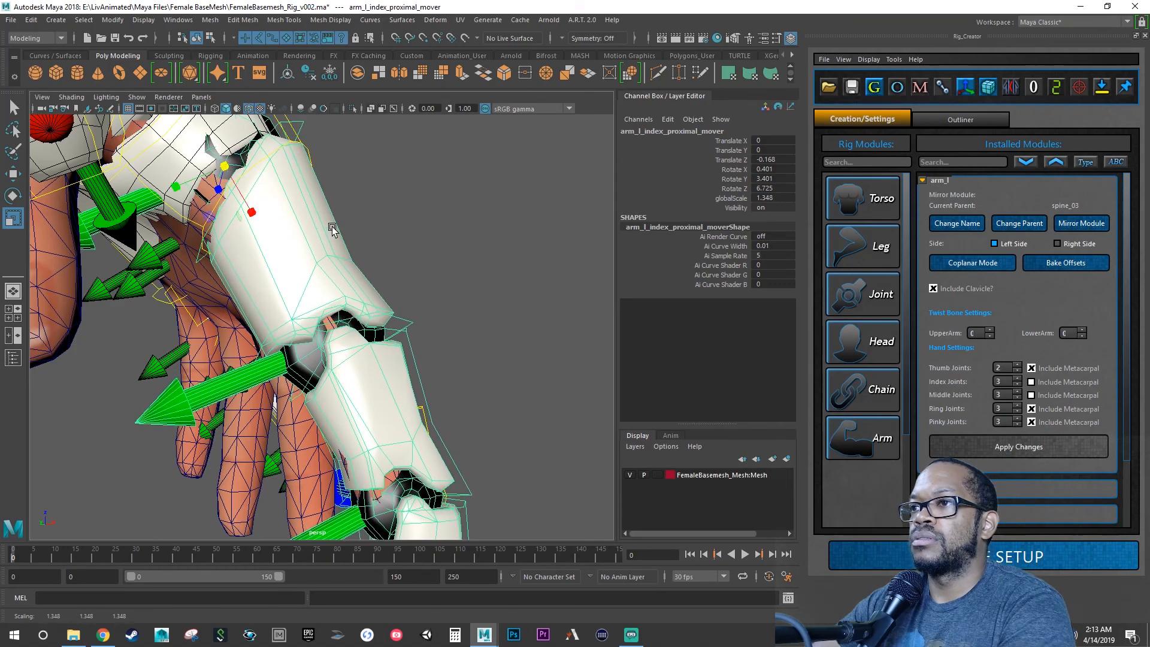
alt+drag(332, 228, 369, 274)
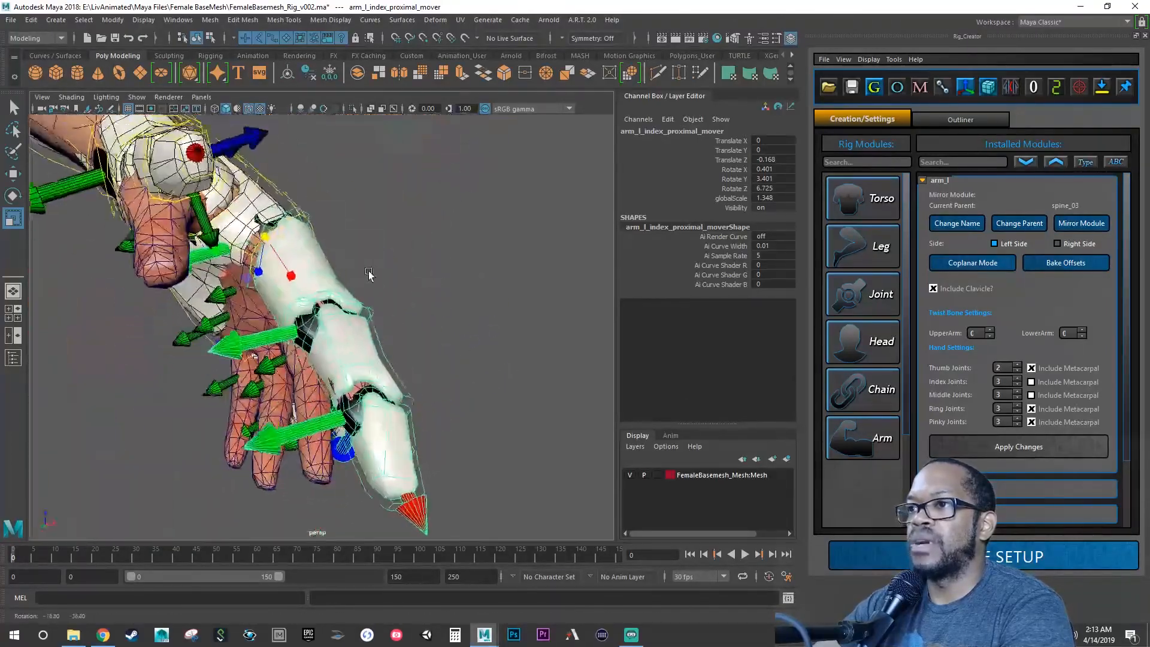
alt+right_drag(368, 273, 365, 351)
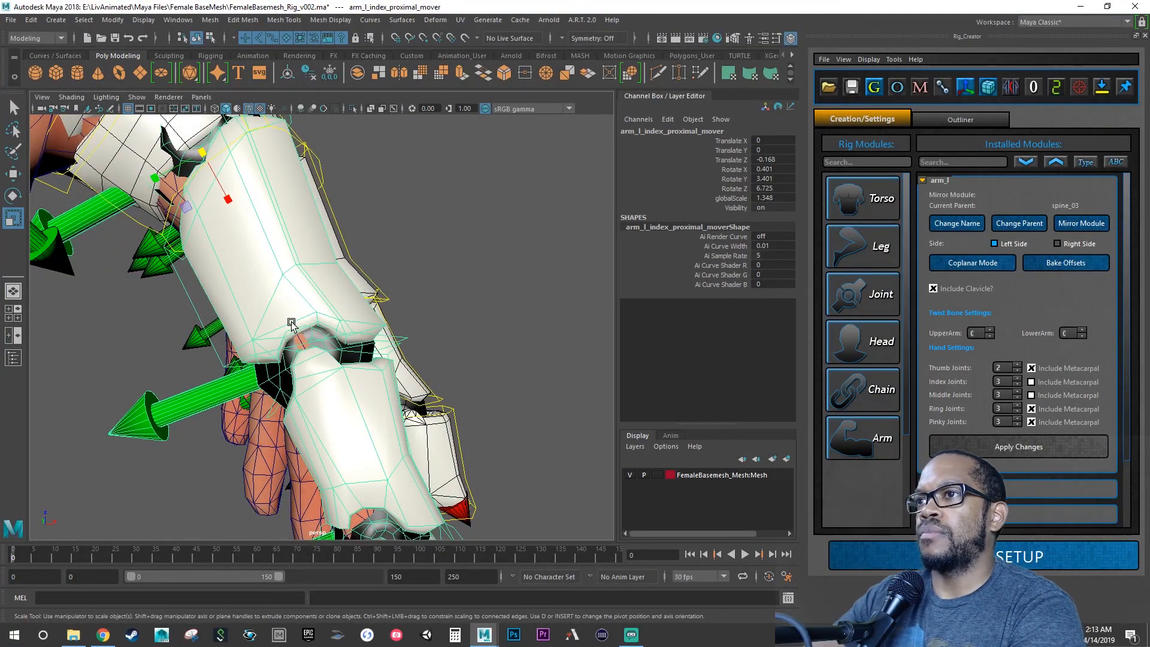
alt+drag(343, 313, 294, 357)
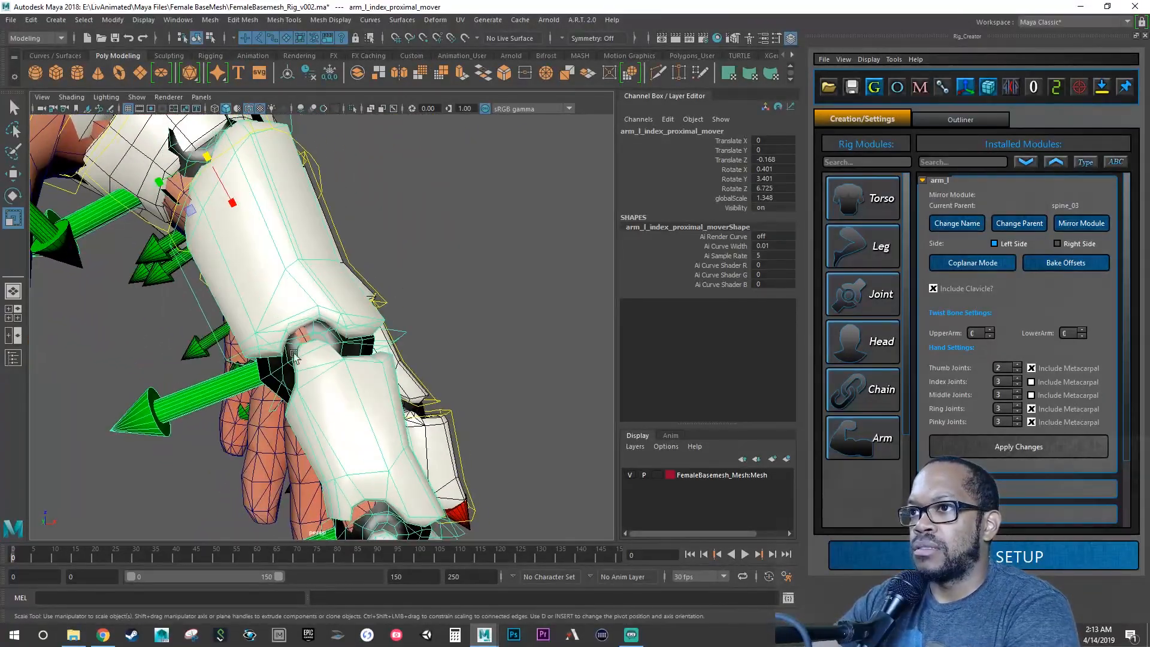
alt+drag(204, 310, 218, 312)
Step: Try bending the left index proximal mover outward to about Rotate Z -16, and undo the rotation
key(e)
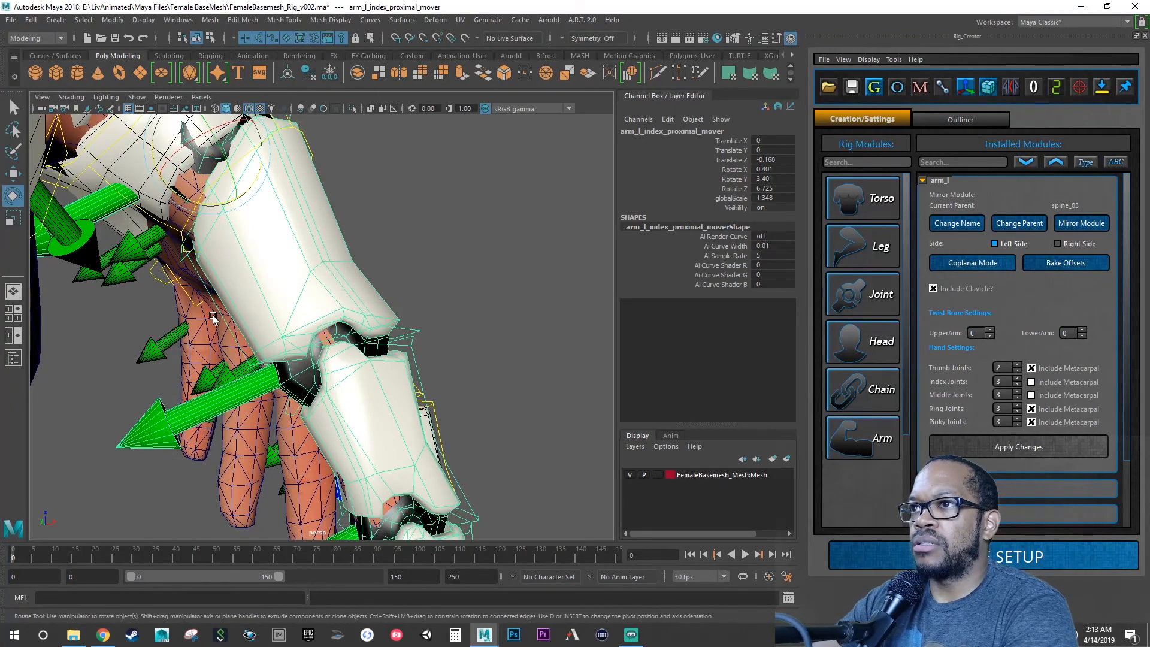
drag(209, 207, 229, 192)
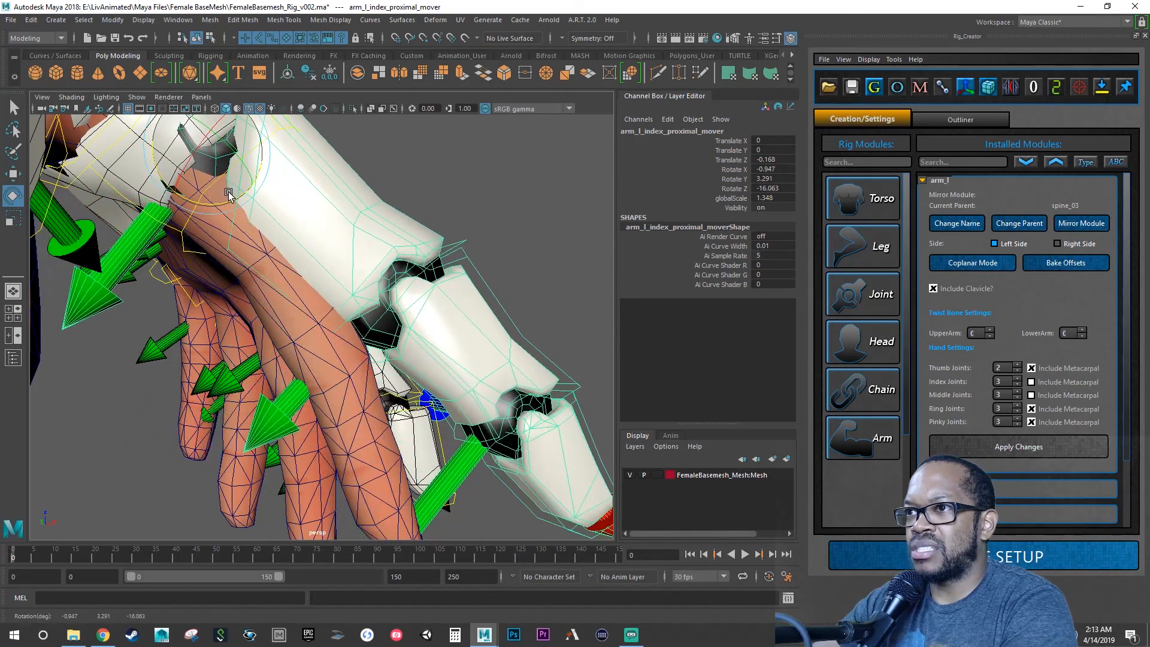
key(ctrl+z)
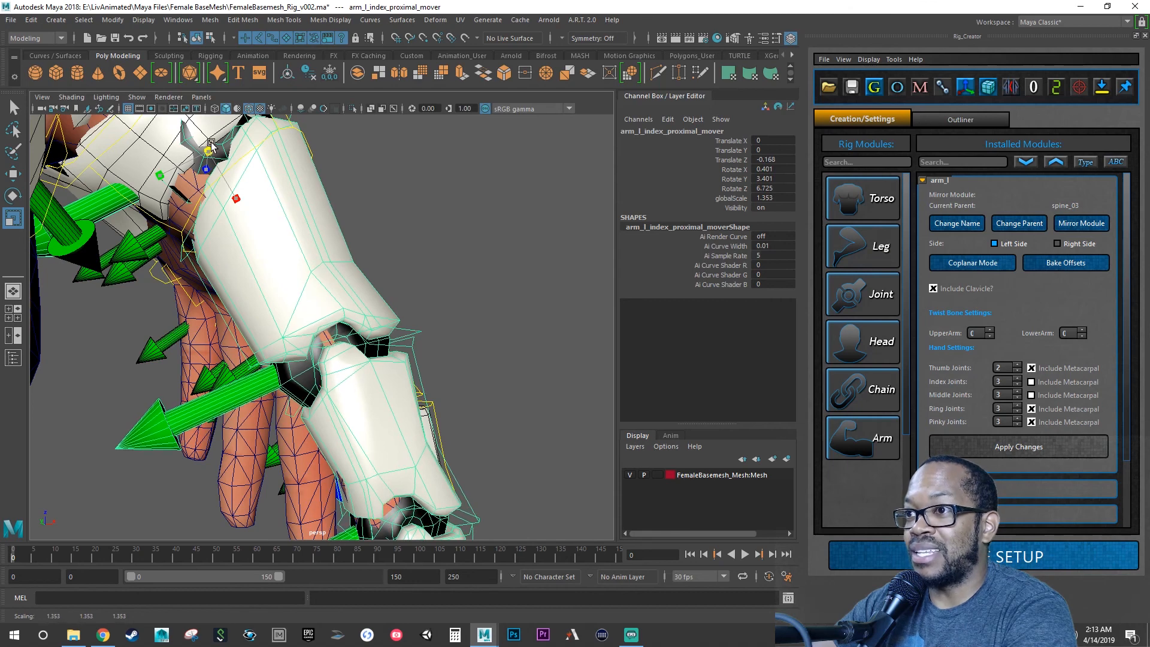
Step: Enlarge the left index proximal mover to a global scale of about 1.371 and check its fit around the finger
drag(211, 146, 220, 131)
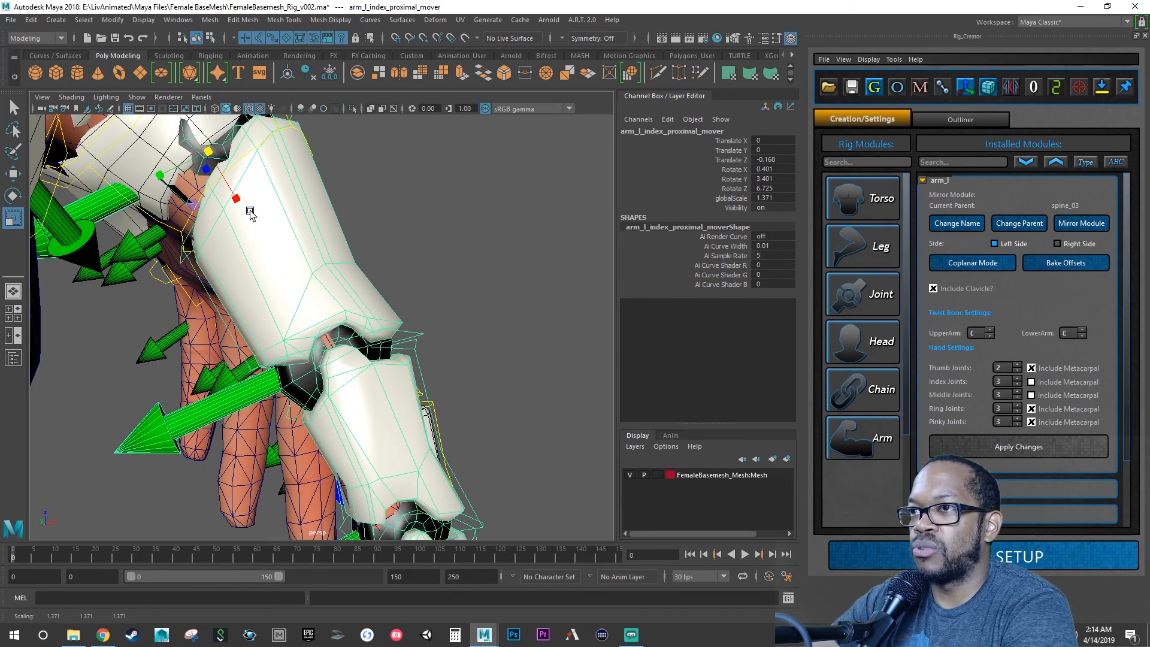
alt+drag(251, 214, 329, 190)
alt+drag(344, 239, 282, 303)
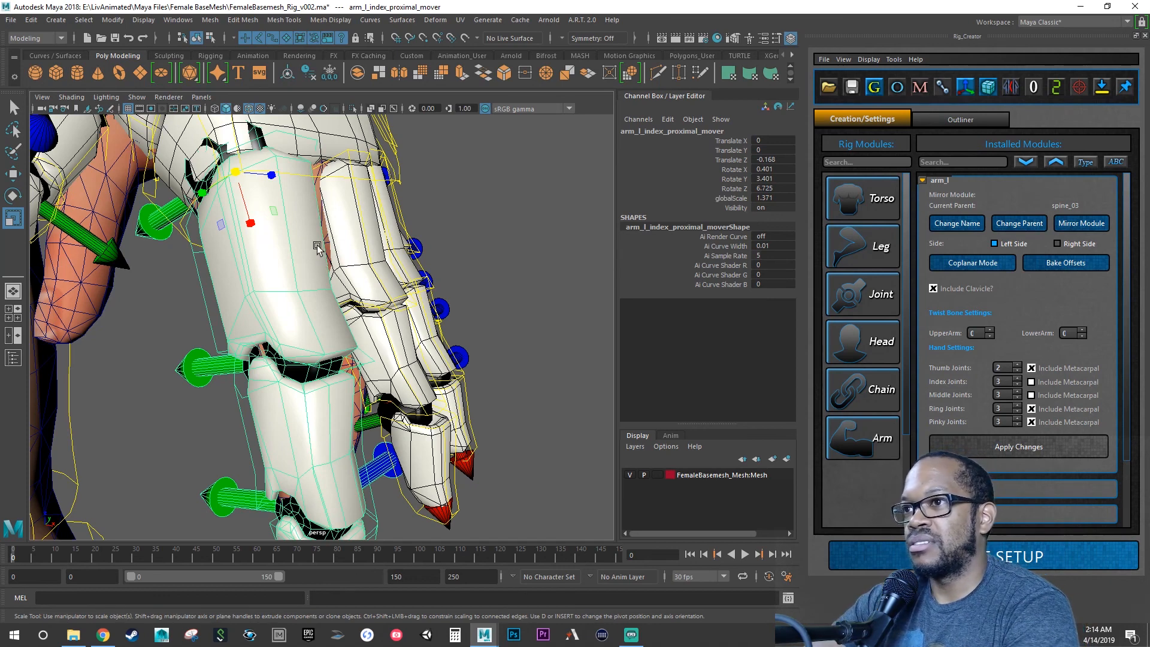
alt+drag(286, 298, 327, 293)
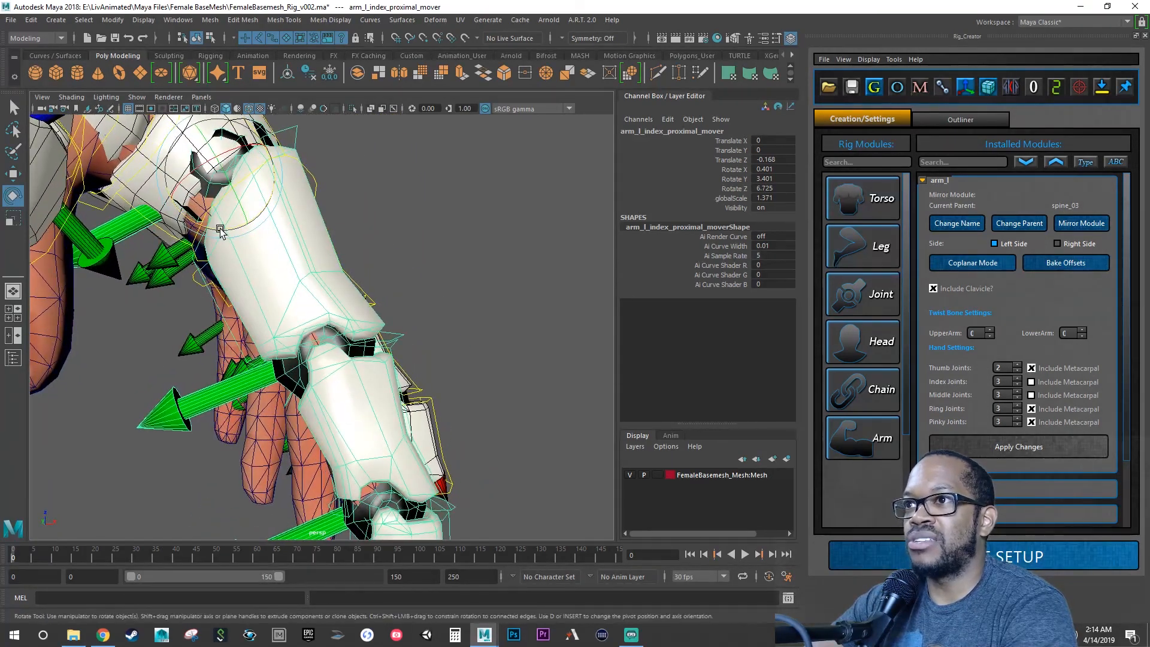
Step: Undo a small test rotation of the left index proximal mover and scale the mover up to a global scale of about 1.391
drag(221, 230, 224, 235)
key(ctrl+z)
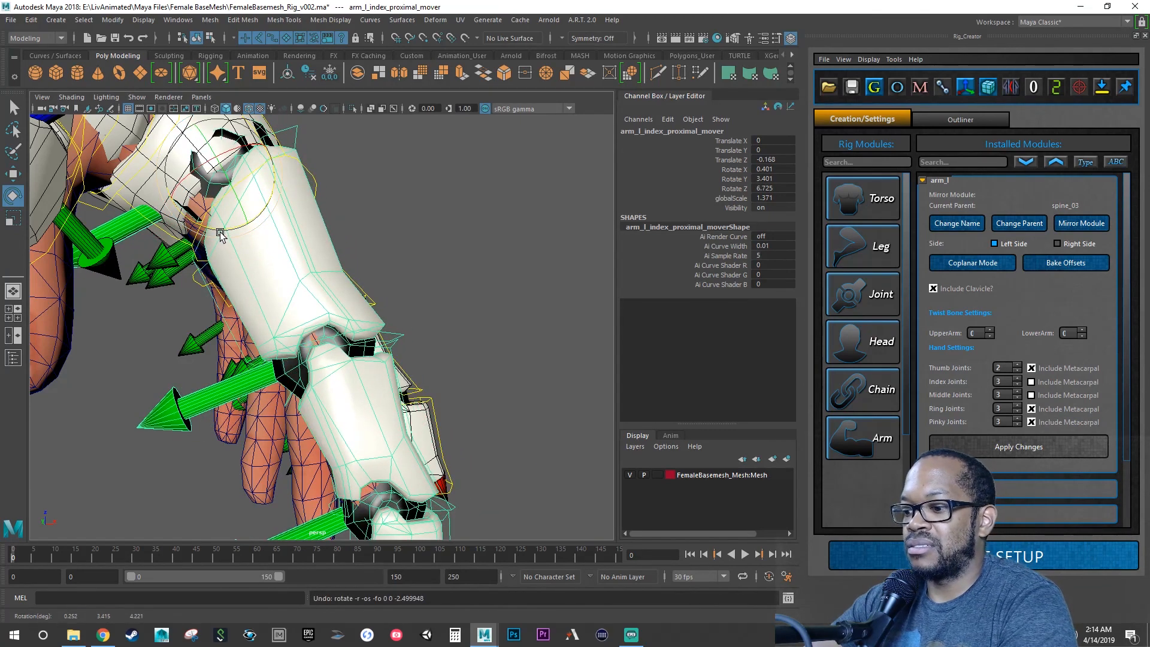
key(r)
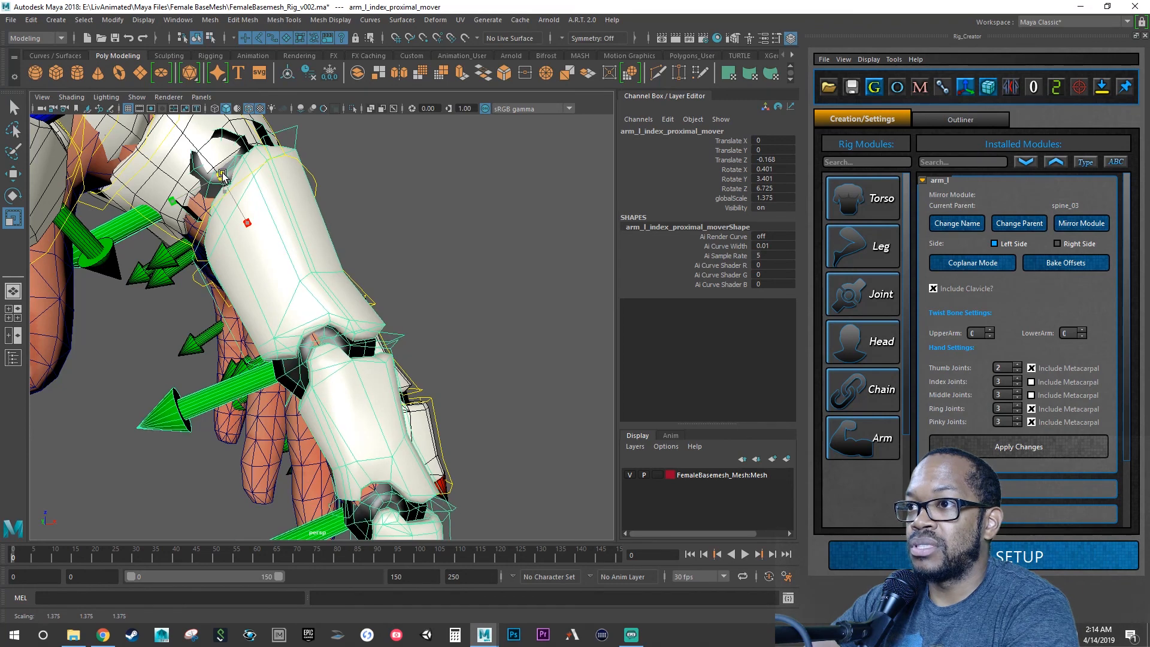
drag(226, 172, 230, 168)
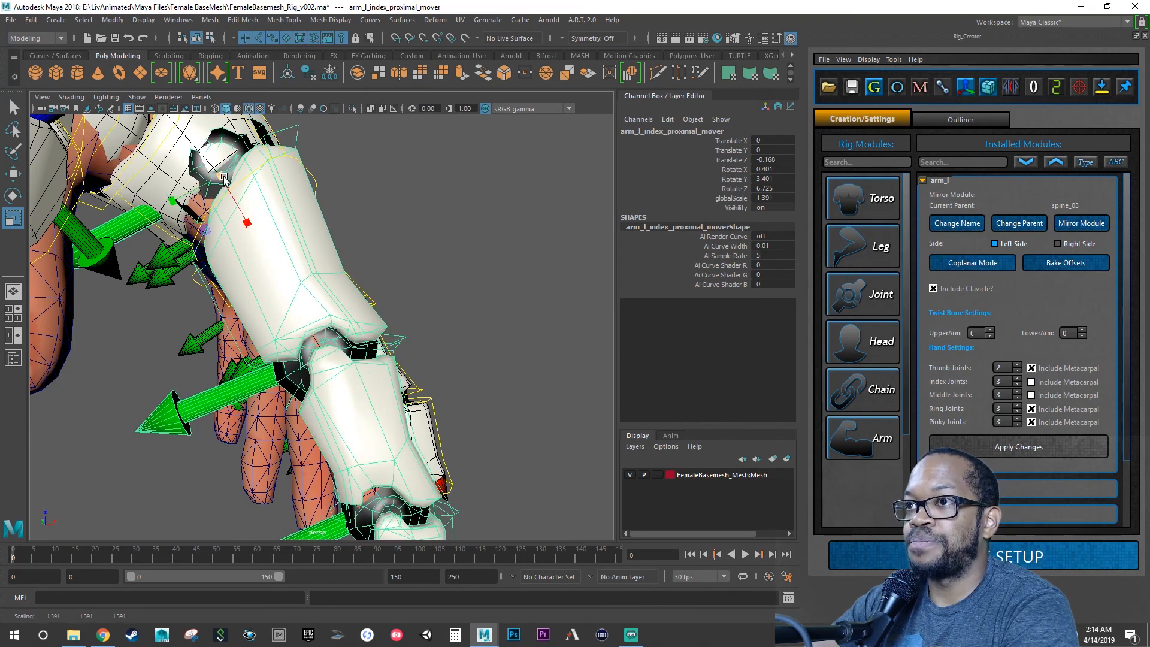
Step: Try bending the left index proximal mover outward to about Rotate Z -10, then slightly again, undoing both rotations
key(w)
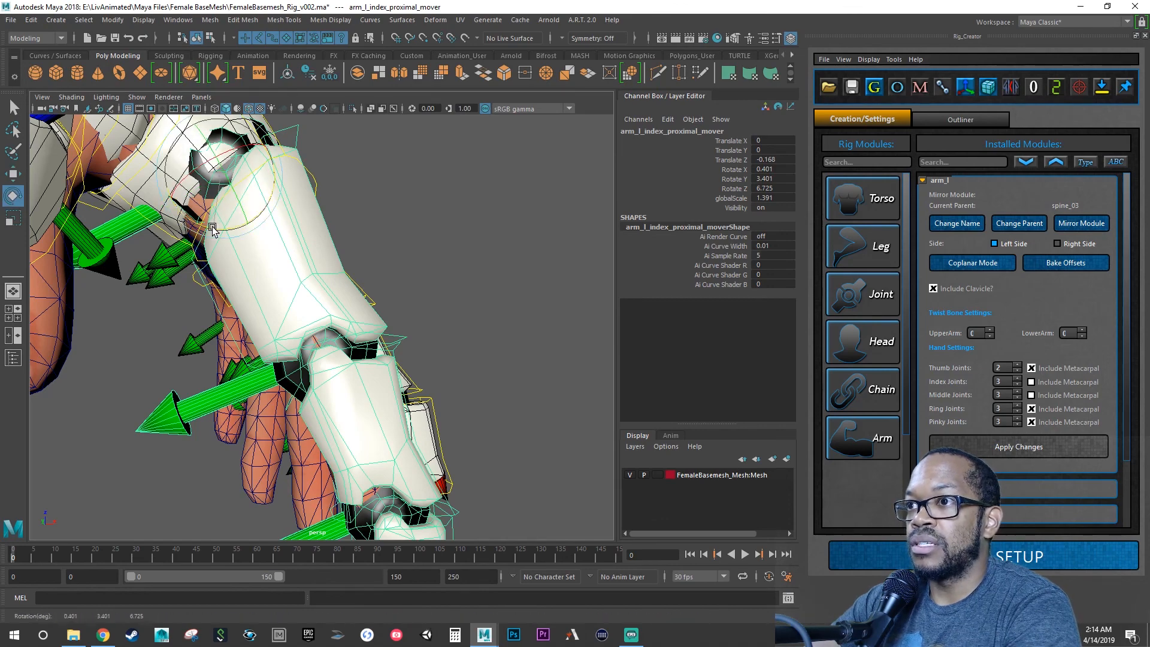
drag(212, 229, 239, 194)
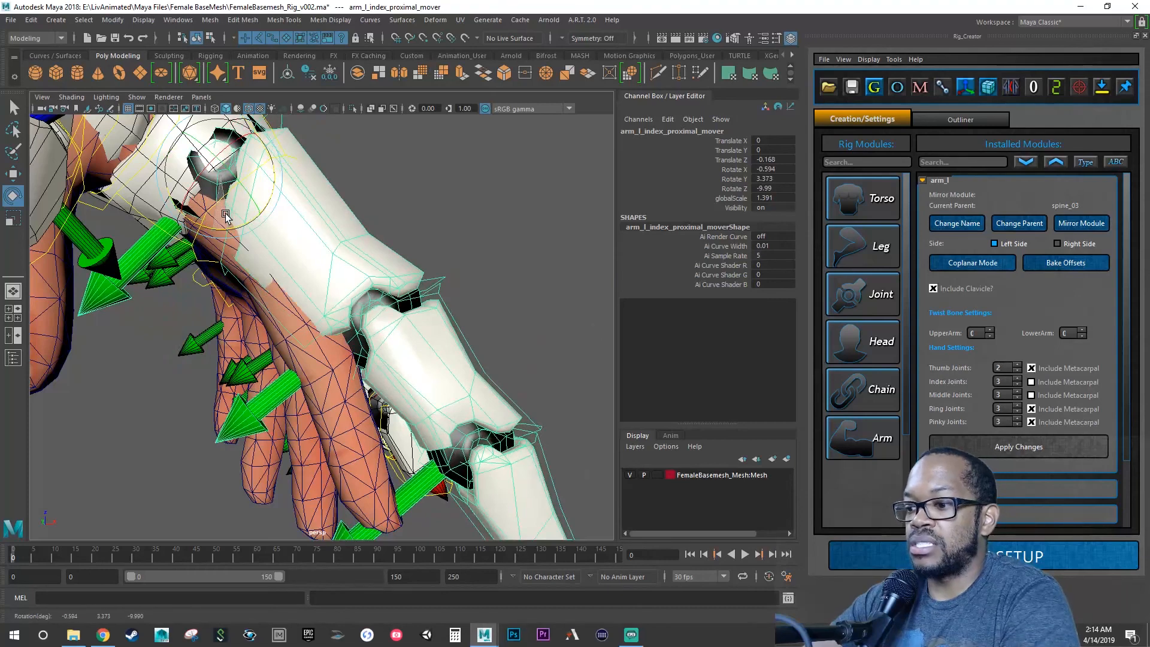
key(ctrl+z)
mouse_move(203, 228)
mouse_down()
mouse_move(215, 226)
mouse_move(207, 218)
mouse_up()
key(ctrl+z)
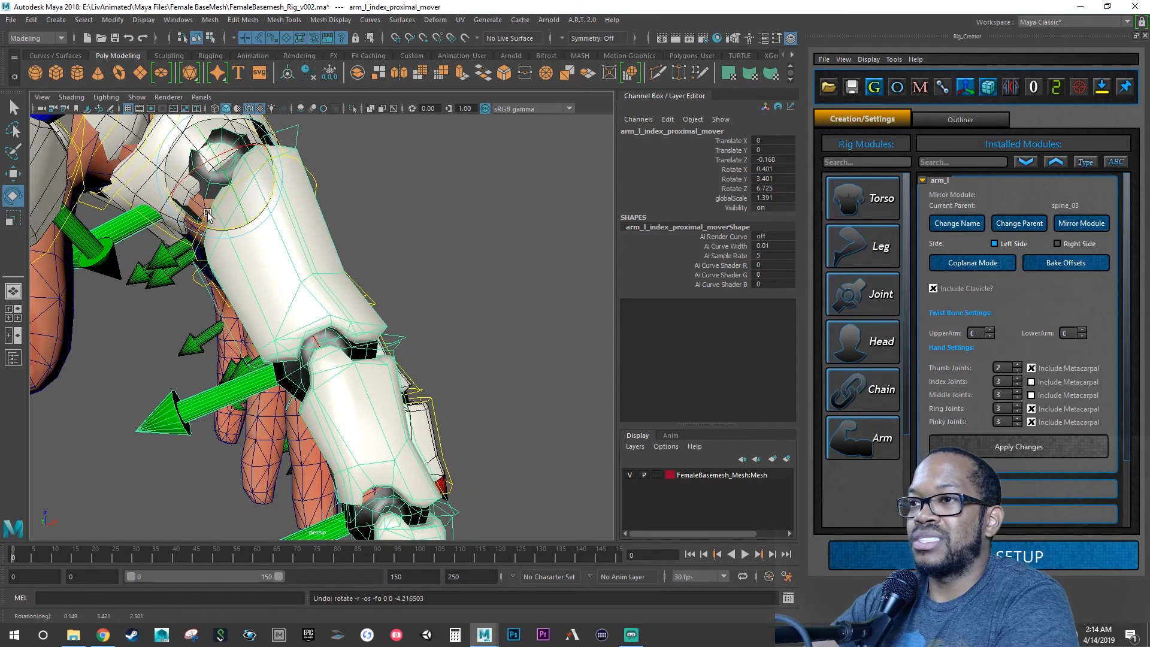
Step: Scale the left index proximal mover to a global scale of about 1.408, and test its bend to about Rotate Z -45, undoing the rotations
key(r)
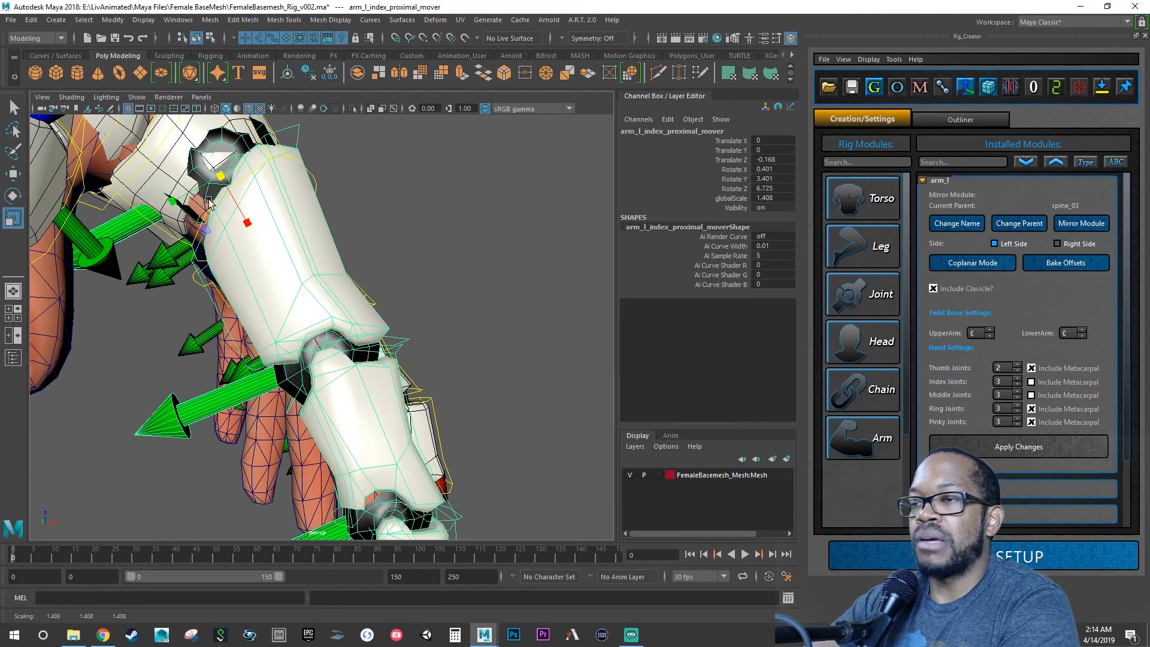
key(e)
drag(198, 222, 230, 187)
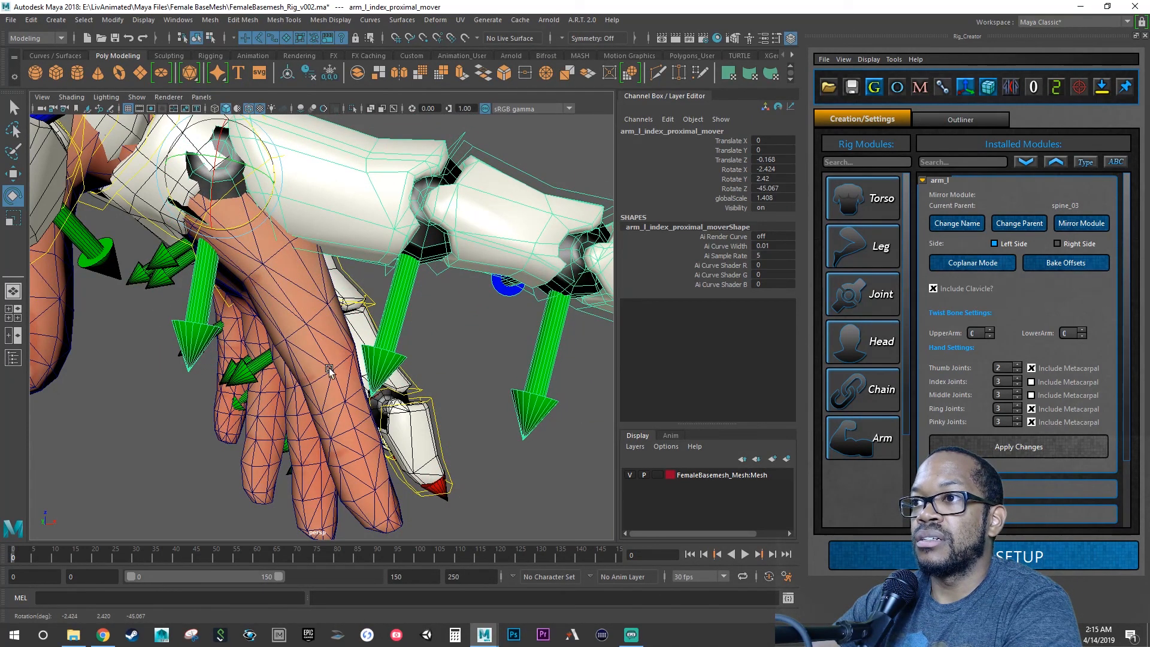
key(ctrl+z)
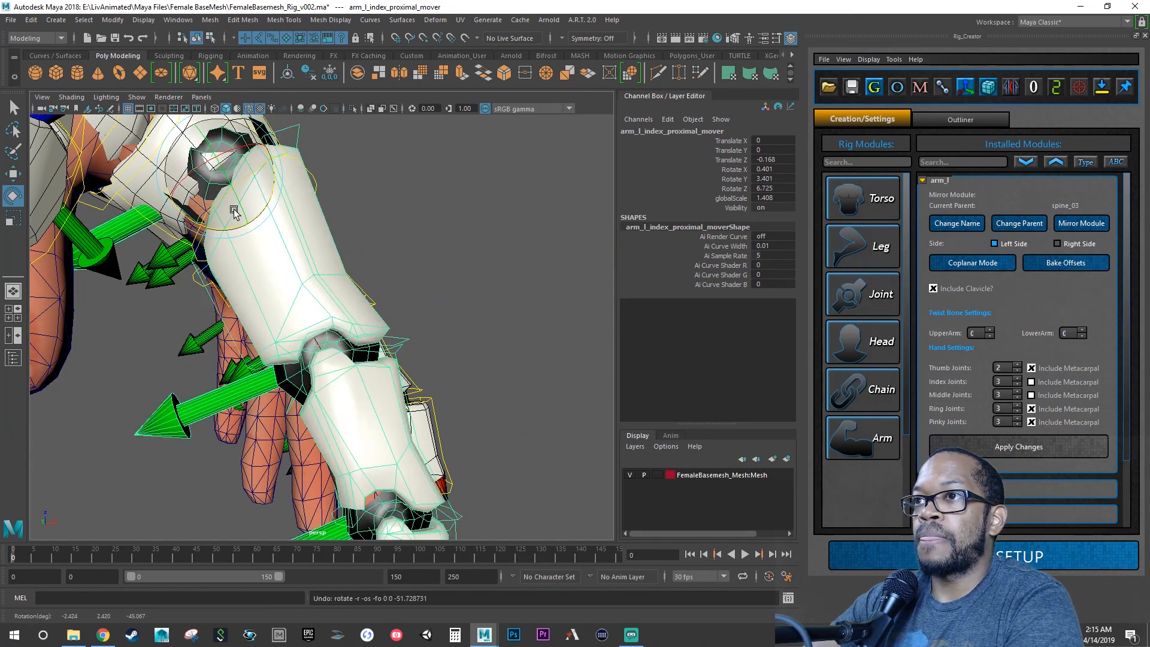
mouse_move(223, 232)
mouse_down()
mouse_move(225, 219)
mouse_move(228, 233)
mouse_up()
key(ctrl+z)
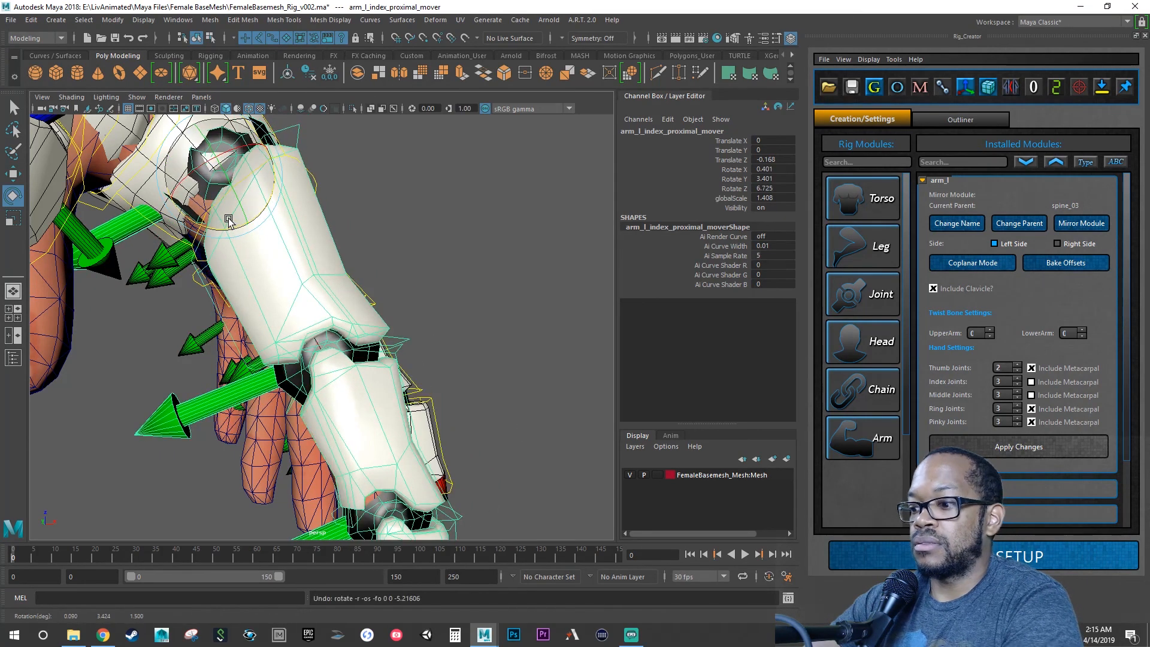
Step: Scale the left index proximal mover to a global scale of about 1.43, and test its bend to about Rotate Z -6, undoing the rotation
key(r)
drag(224, 174, 228, 169)
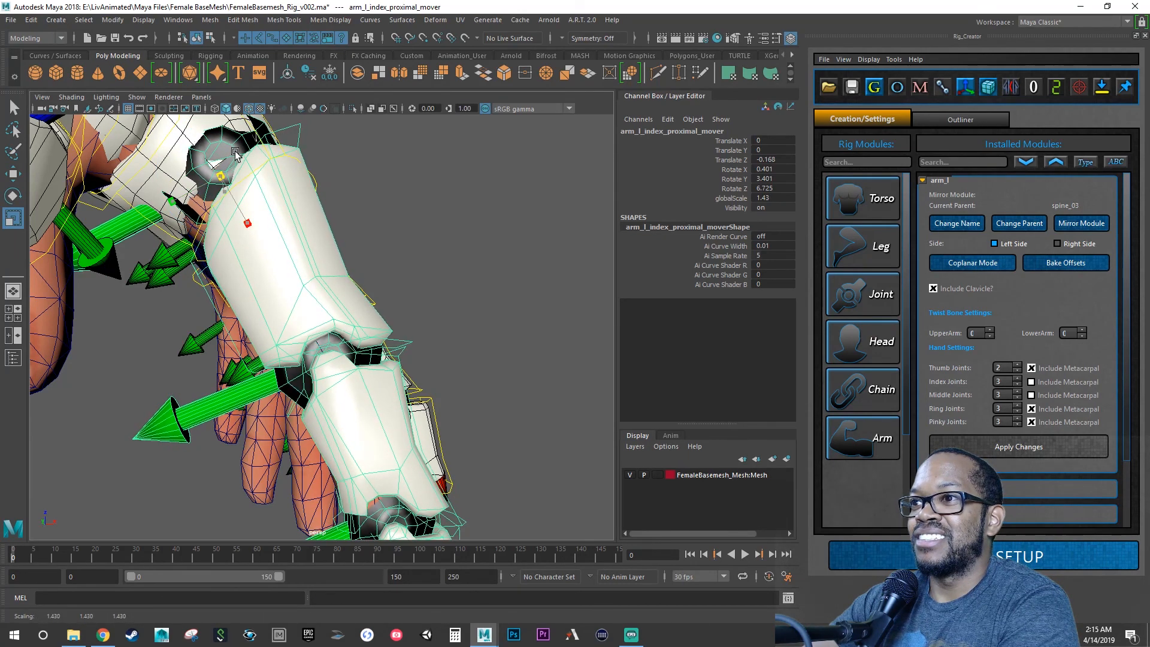
key(w)
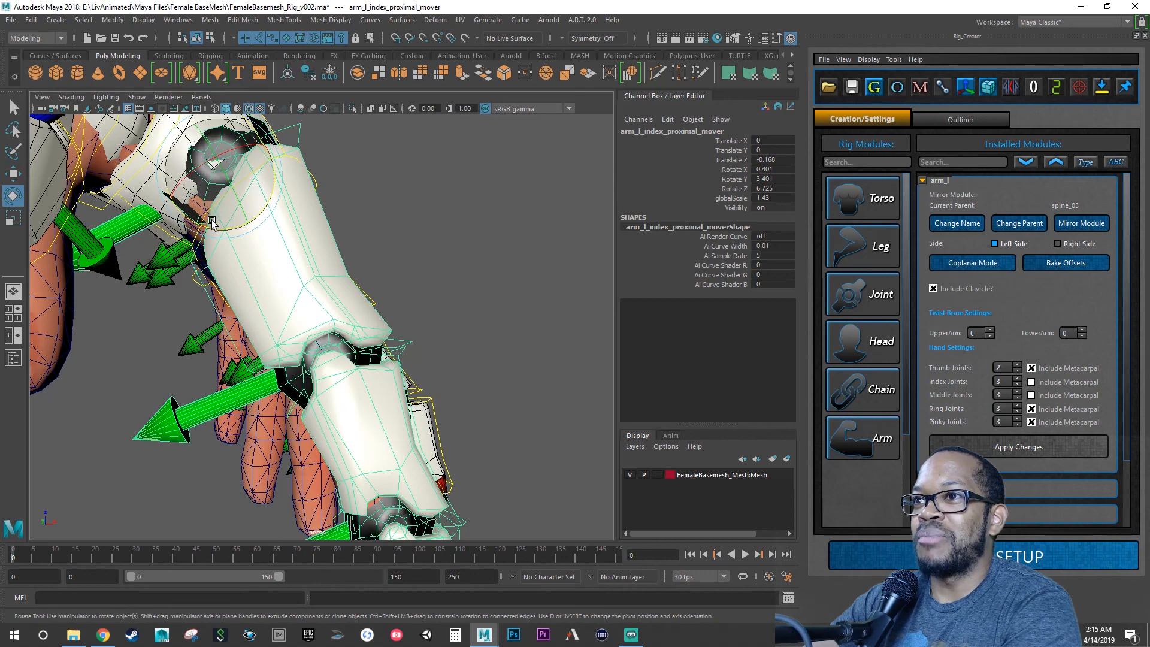
drag(212, 222, 221, 217)
key(ctrl+z)
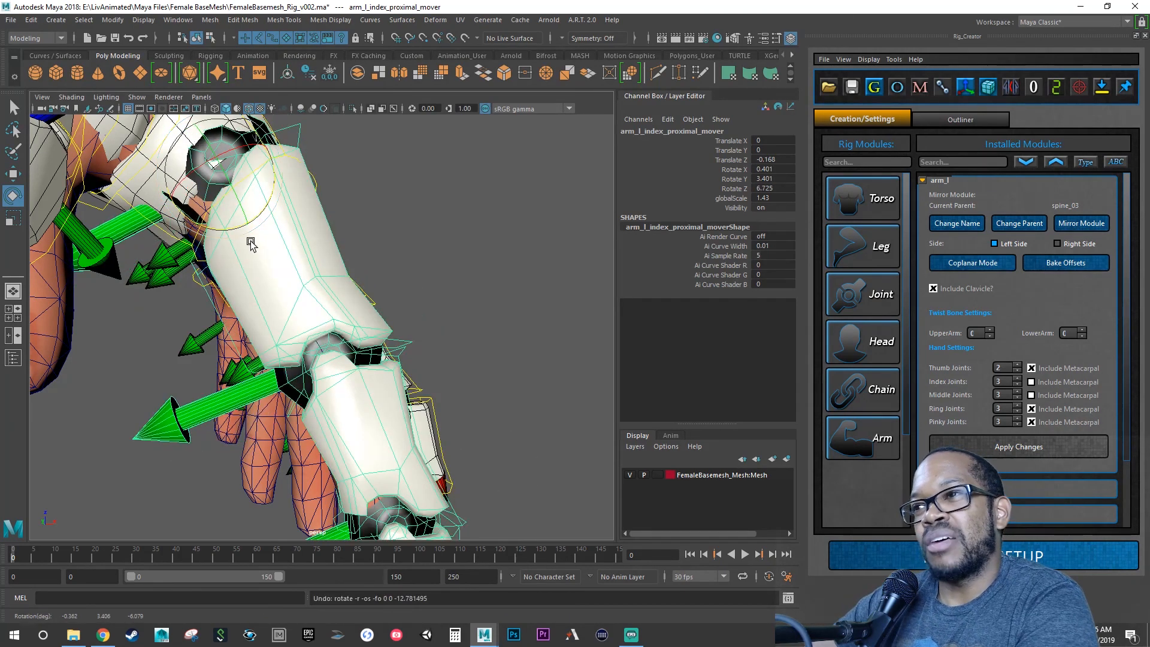
Step: Switch the viewport to wireframe display and examine where the index finger's middle joint centre sits inside the mesh
scroll(304, 365, up, 3)
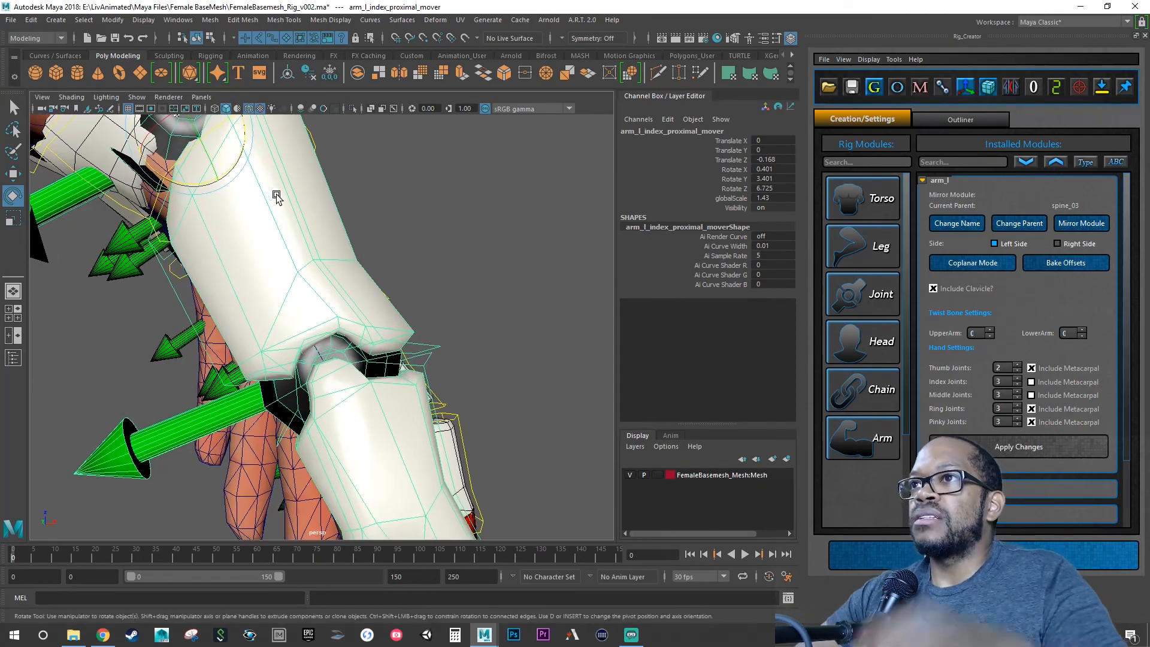
click(216, 109)
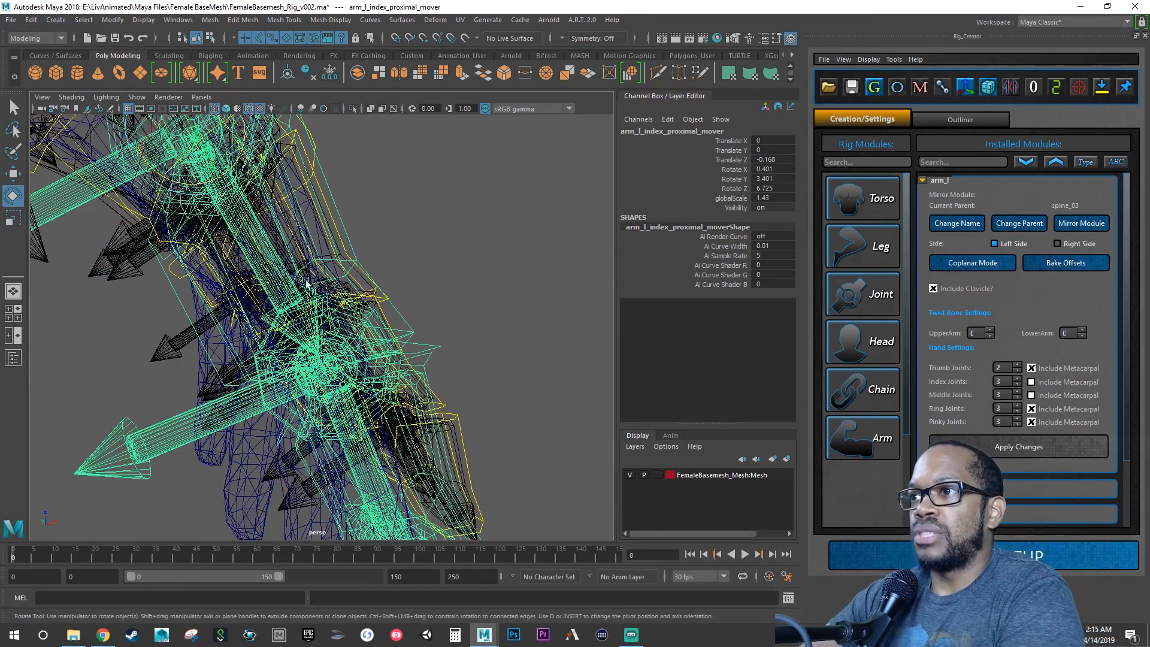
scroll(286, 330, up, 3)
alt+middle_drag(285, 333, 313, 276)
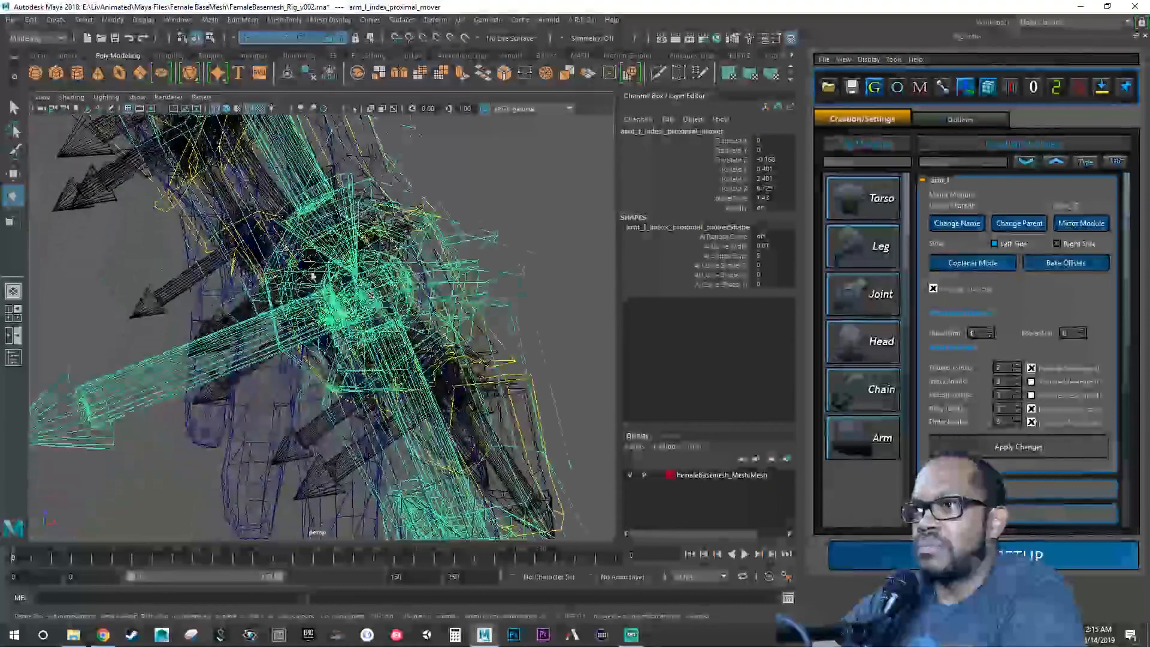
alt+right_drag(312, 275, 468, 275)
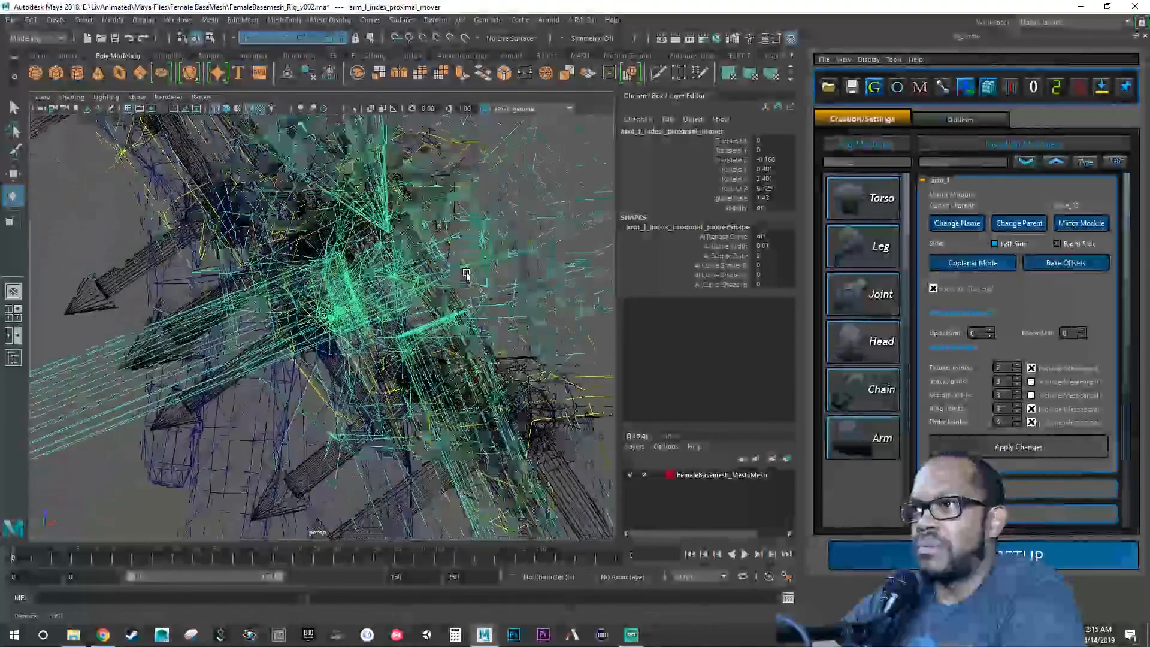
alt+drag(467, 275, 338, 299)
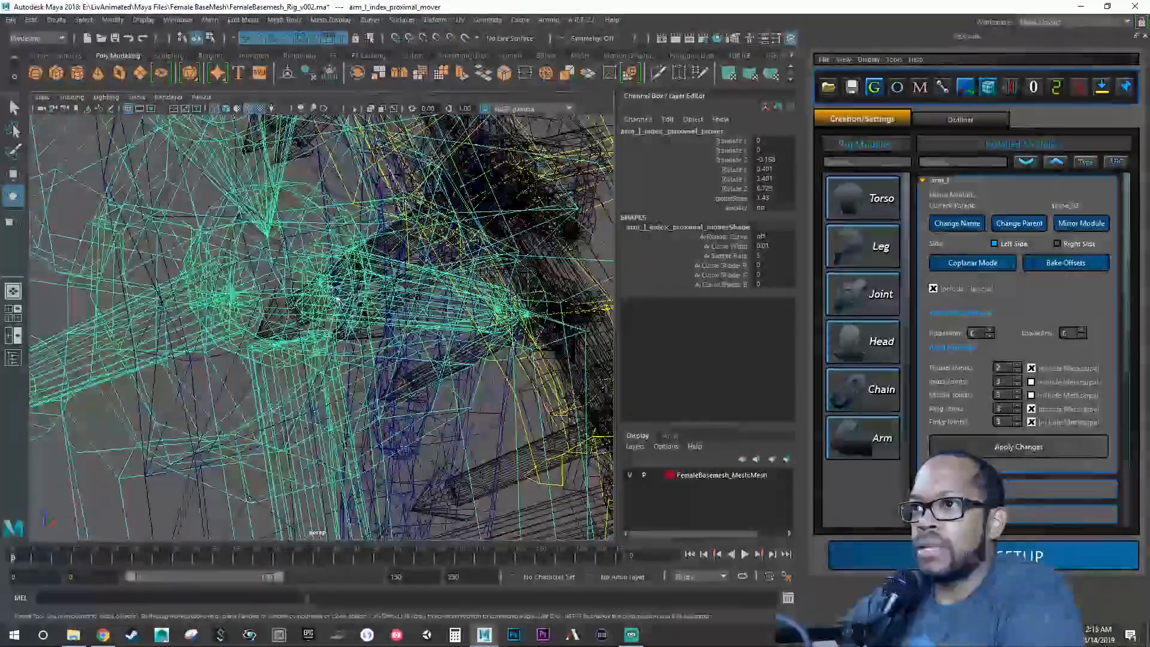
Step: Select the female base mesh and examine its index finger edges against the mover's joint centre from several angles in wireframe
click(192, 359)
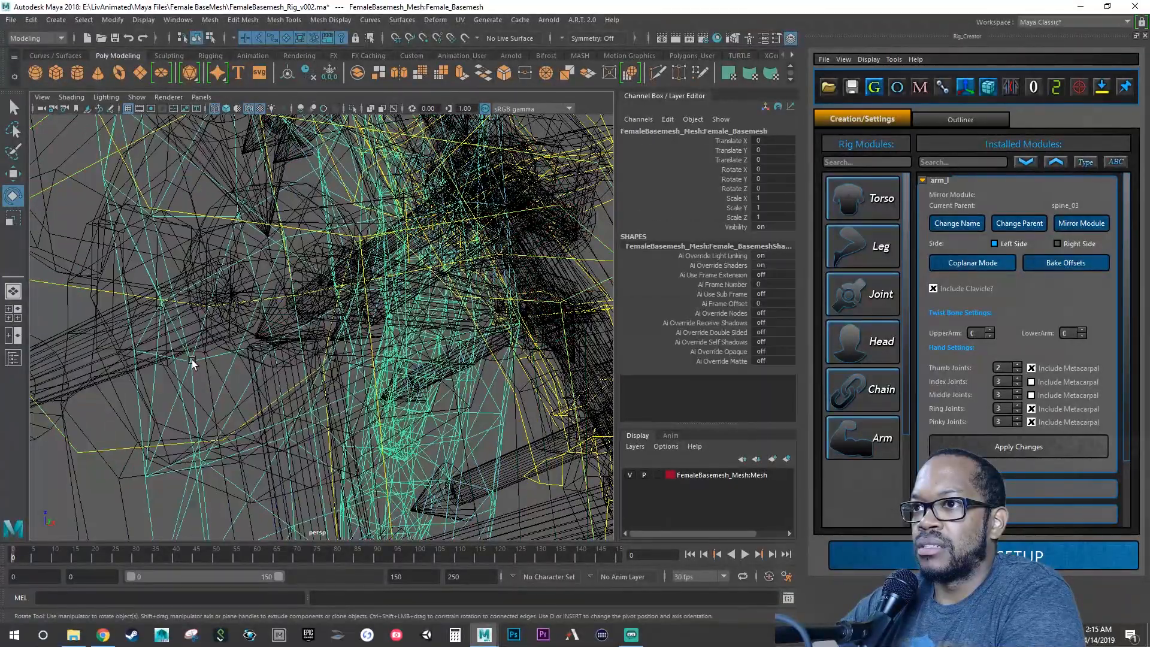
alt+drag(193, 358, 356, 292)
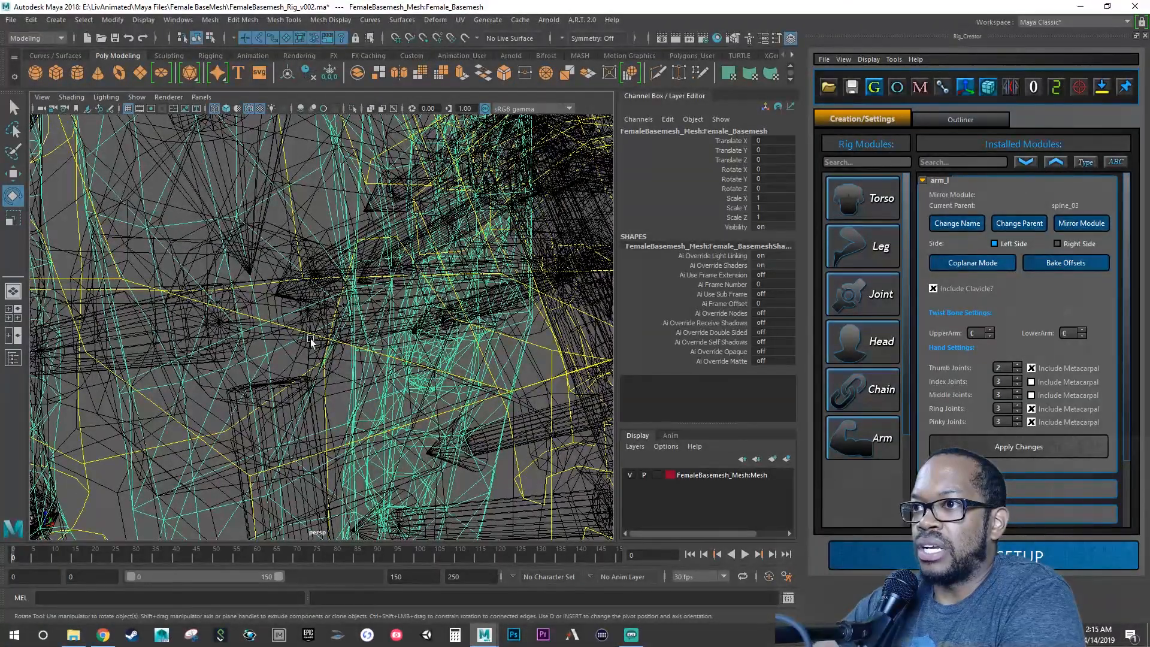
alt+drag(299, 325, 393, 309)
alt+right_drag(393, 309, 344, 309)
alt+drag(373, 302, 330, 311)
alt+right_drag(330, 312, 383, 308)
alt+drag(383, 308, 300, 297)
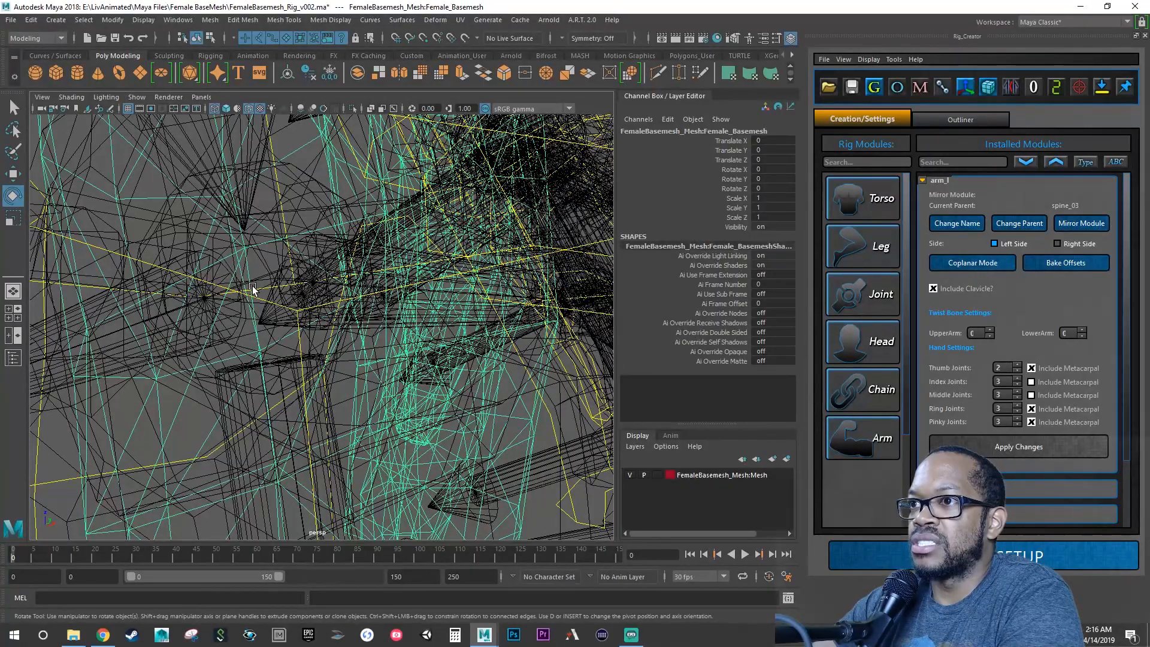
alt+drag(252, 290, 362, 286)
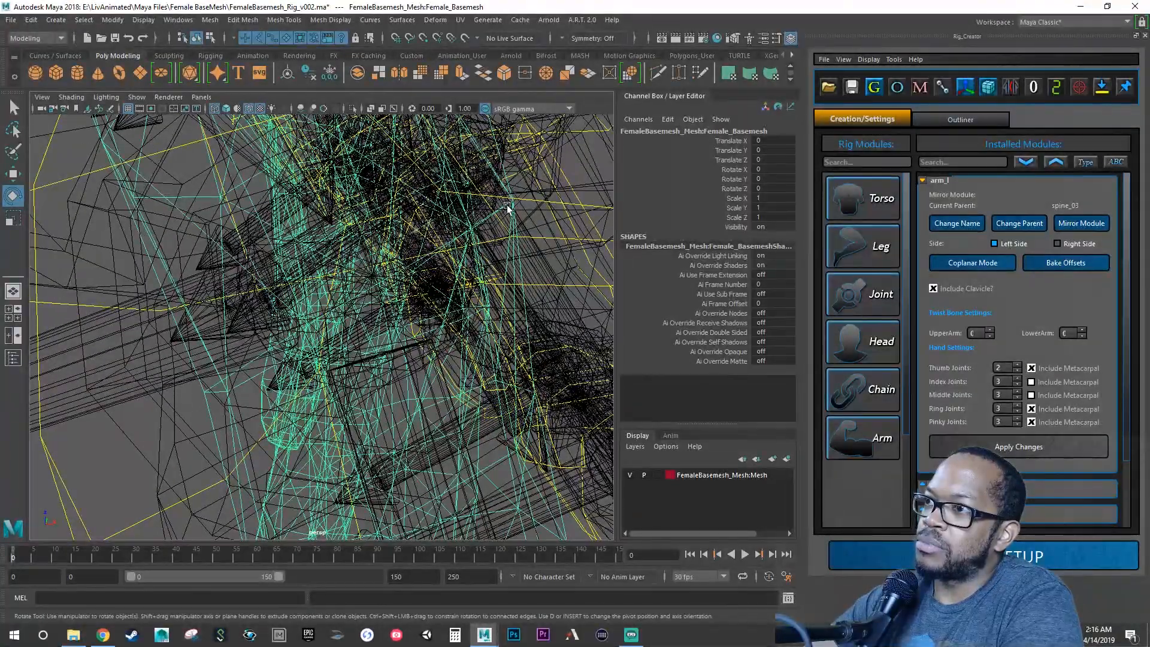
mouse_move(508, 207)
alt+mouse_down()
mouse_move(501, 216)
mouse_move(521, 204)
alt+mouse_up()
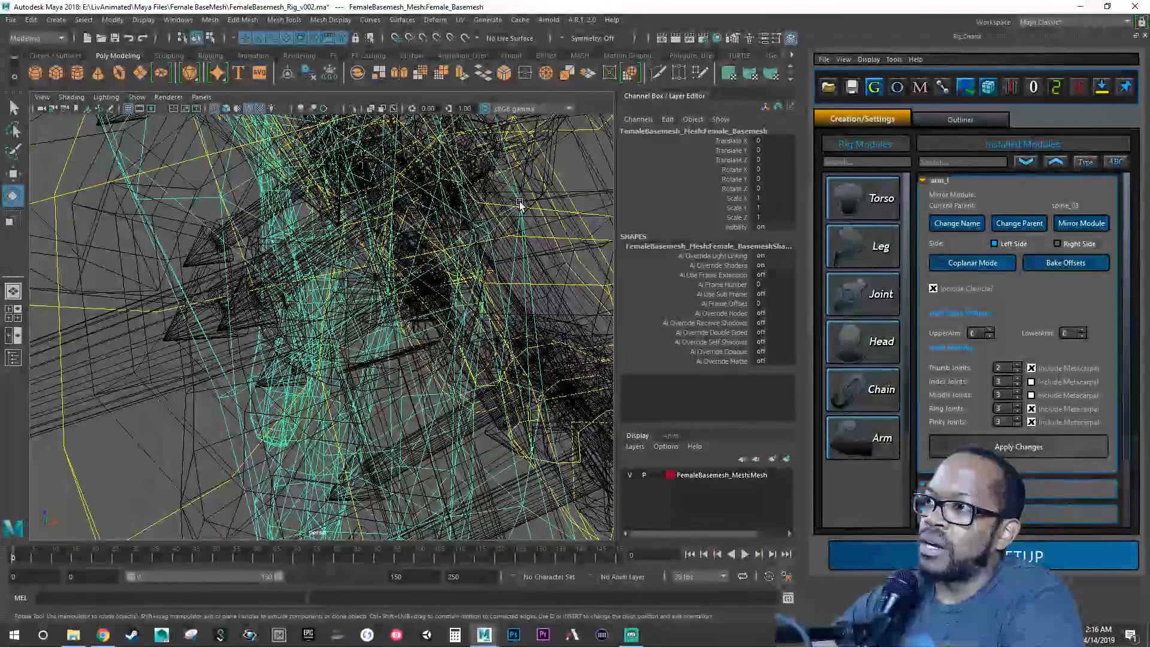